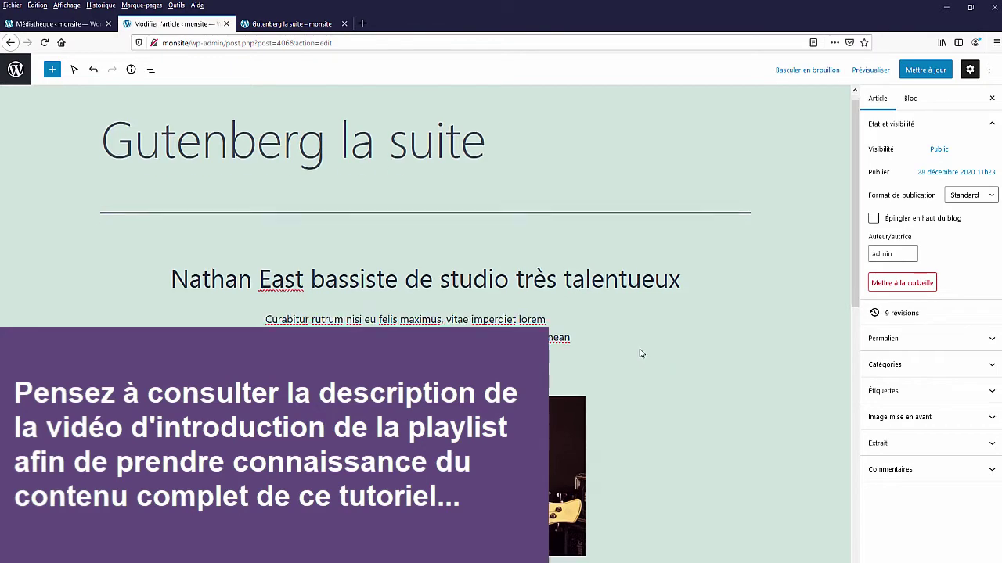
Step: Insert a List block between the introductory paragraph and the photo of the bassist
scroll(639, 352, up, 2)
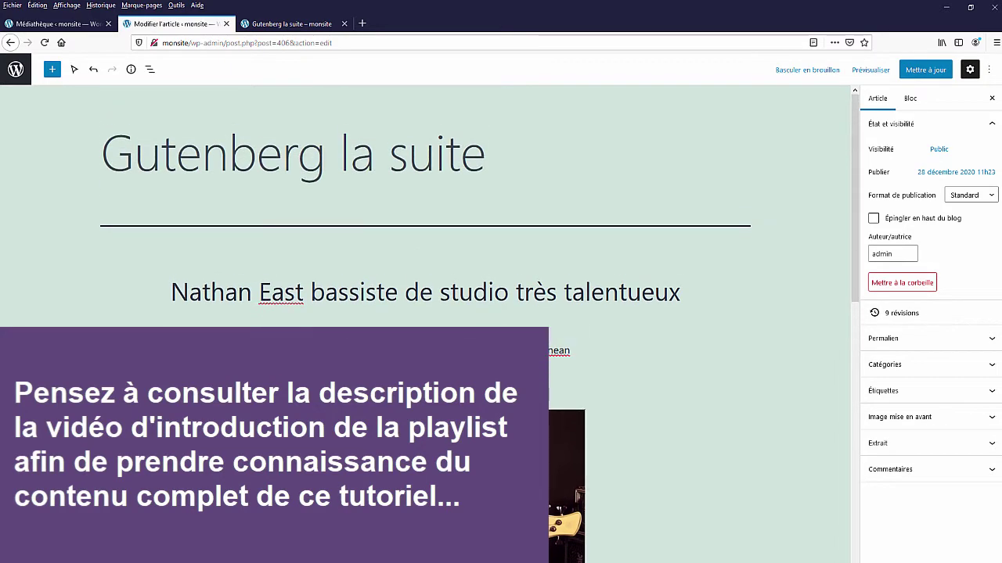
click(316, 423)
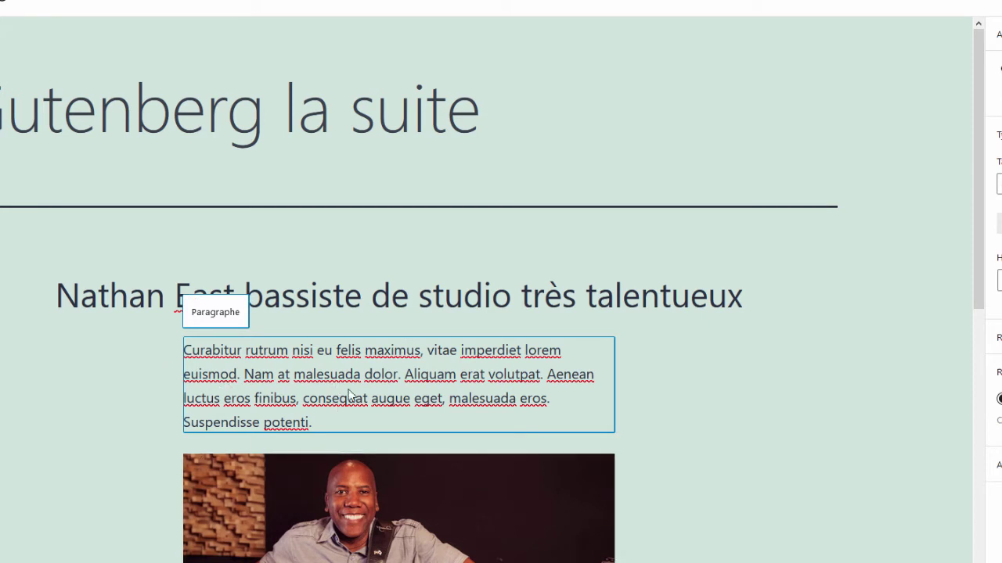
scroll(349, 392, down, 3)
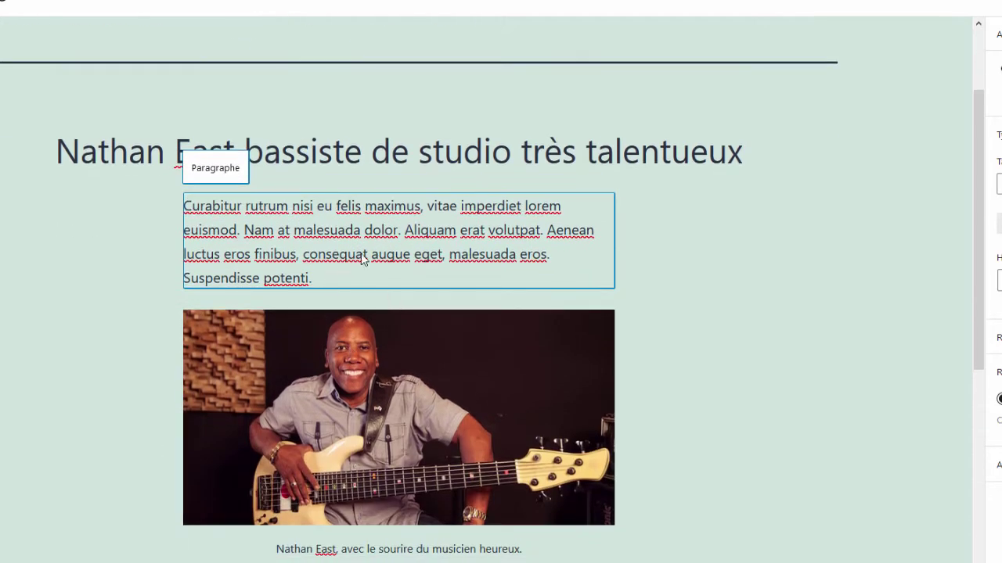
click(319, 278)
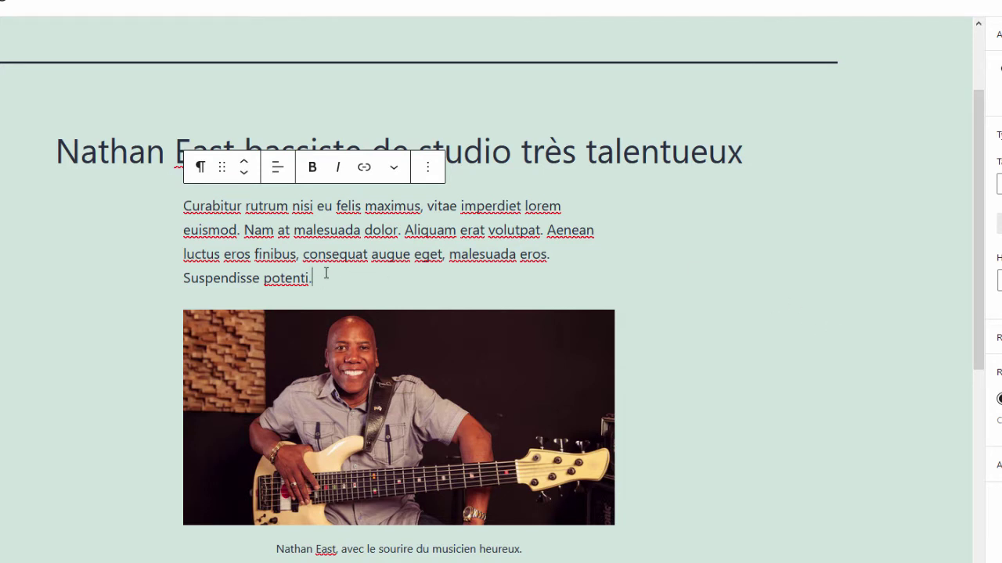
key(Return)
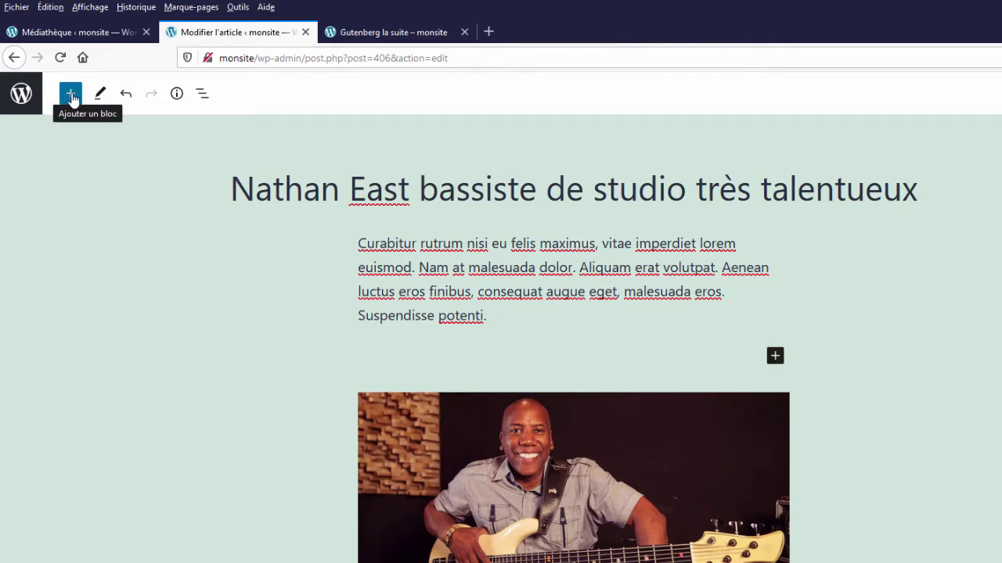
click(70, 96)
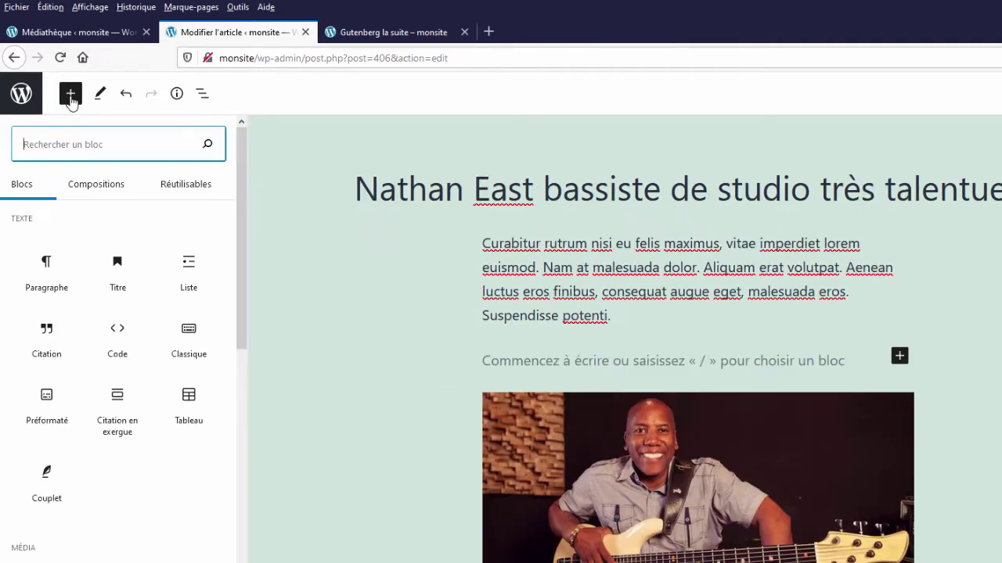
click(189, 273)
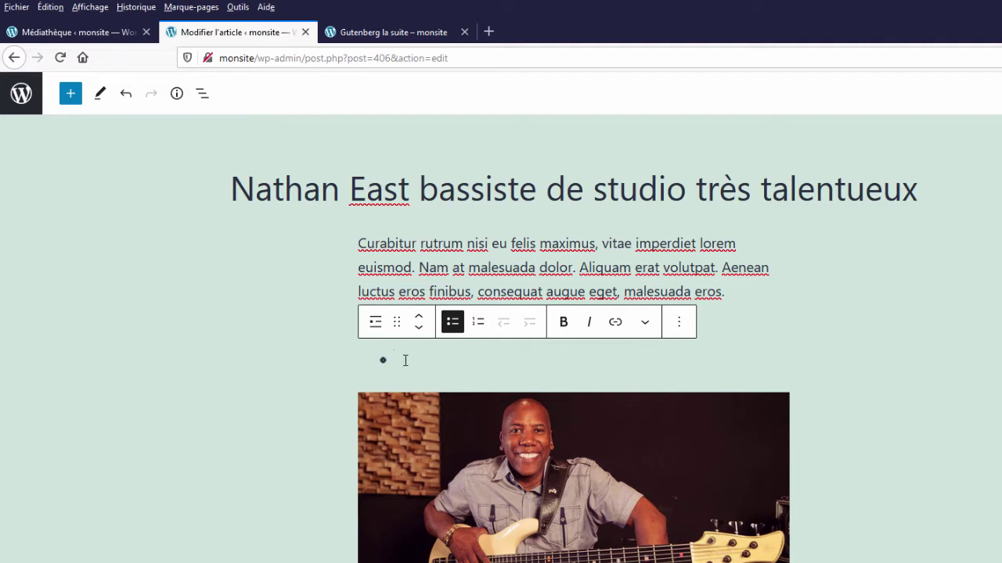
Step: Enter "Eric Clapton" and "Diana Ross" as the first two items of the bulleted list
text(Eric C)
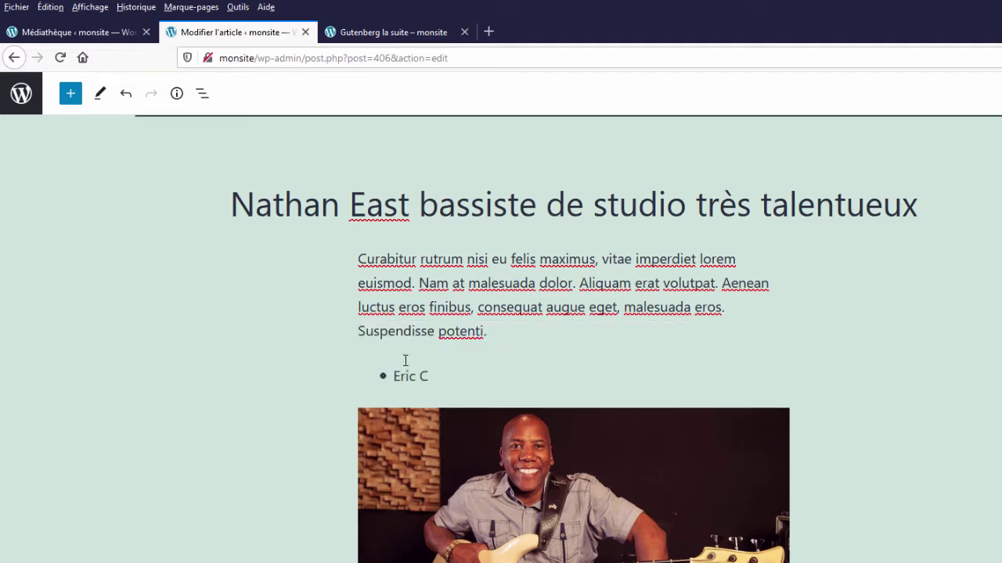
text(lapton)
key(Return)
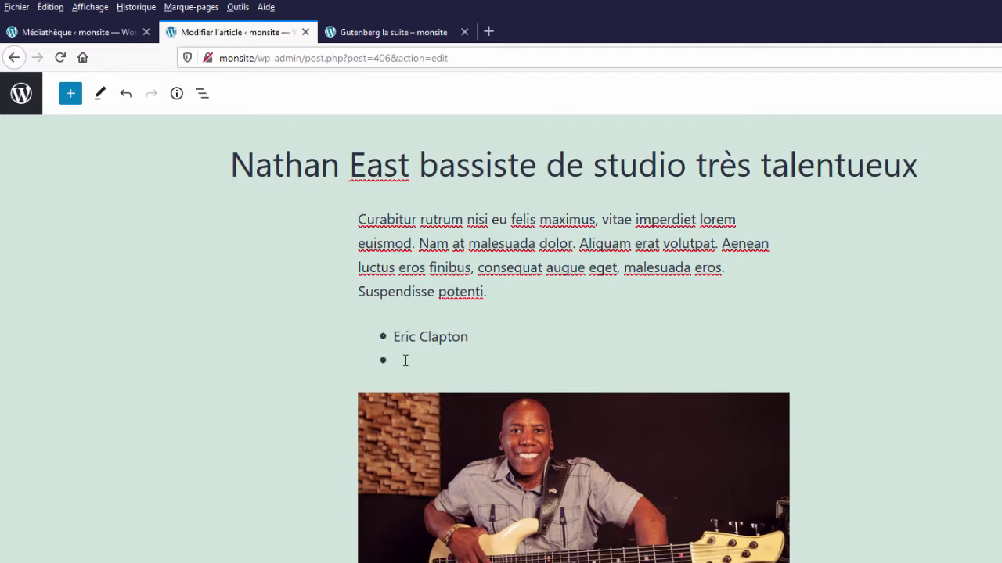
text(Dian)
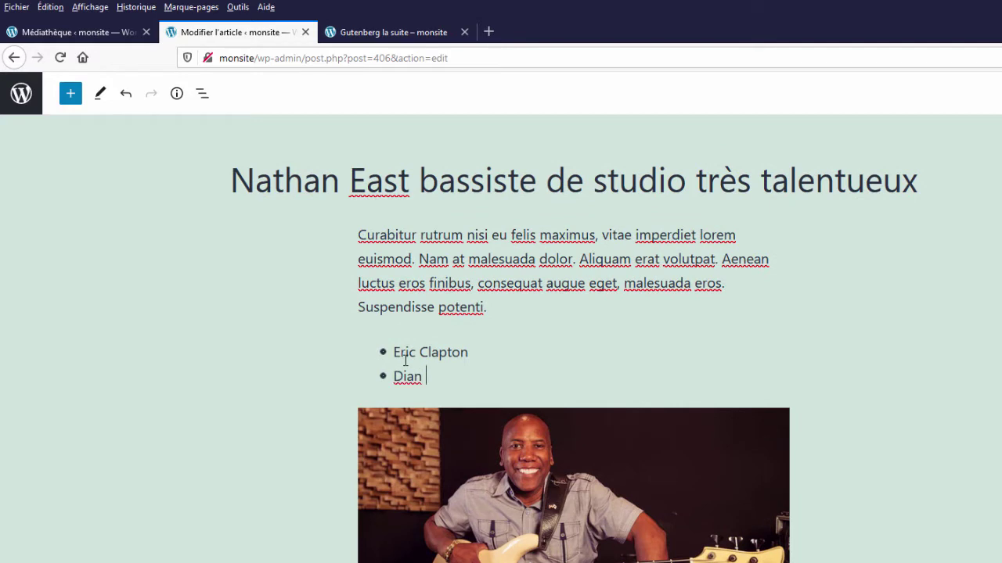
text(a Ross)
key(Left)
key(Left)
key(Left)
key(Left)
text(a)
key(End)
key(Return)
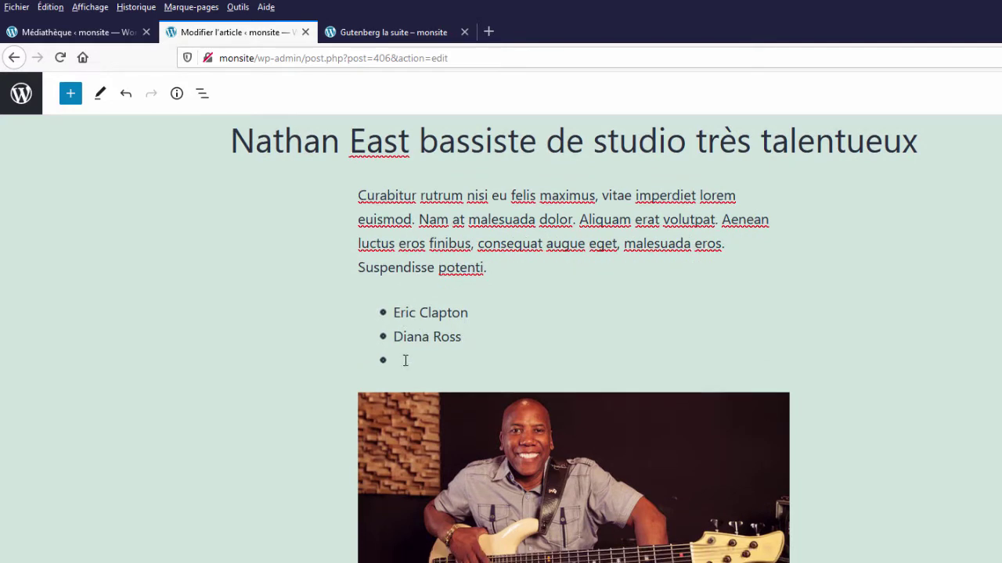
Step: Add "Phil Collins", "Elton John" and "Joe Cocker" as further items of the bulleted list
text(Phil Collins)
key(Return)
text(Elton John)
key(Return)
text(Joe C)
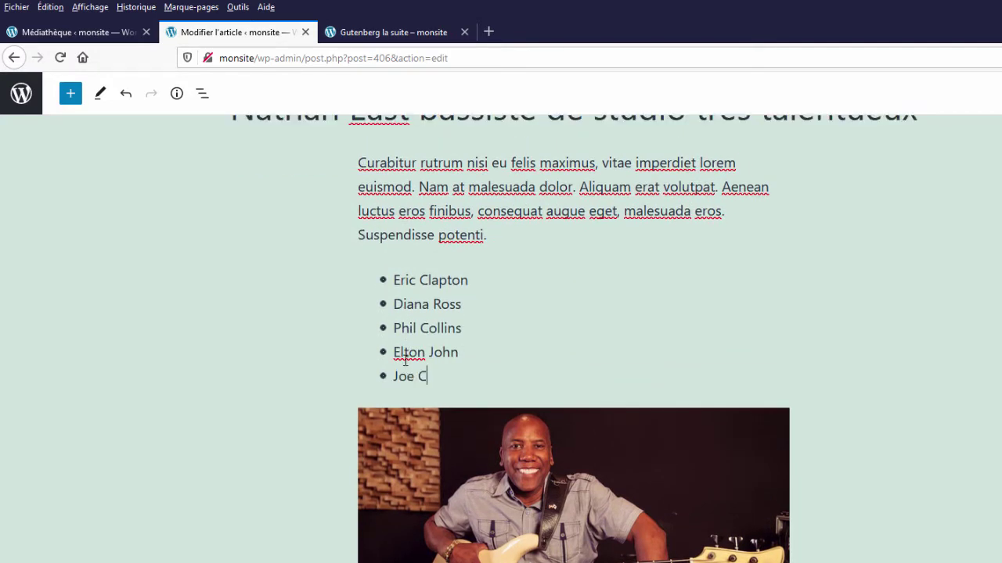
text(ocker)
key(Return)
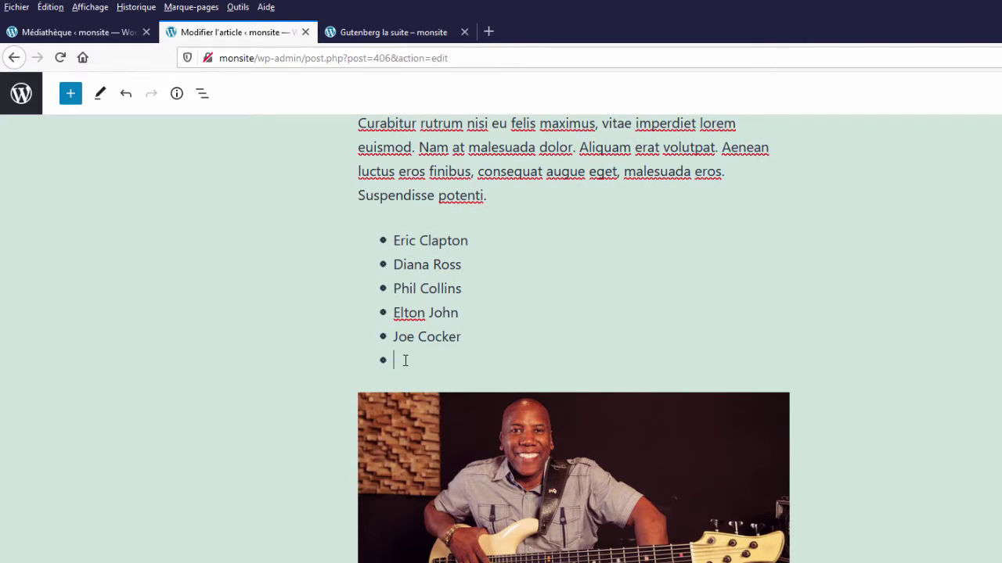
Step: Leave the list to create a test paragraph reading "ddd" below it, and remove that paragraph again
key(Return)
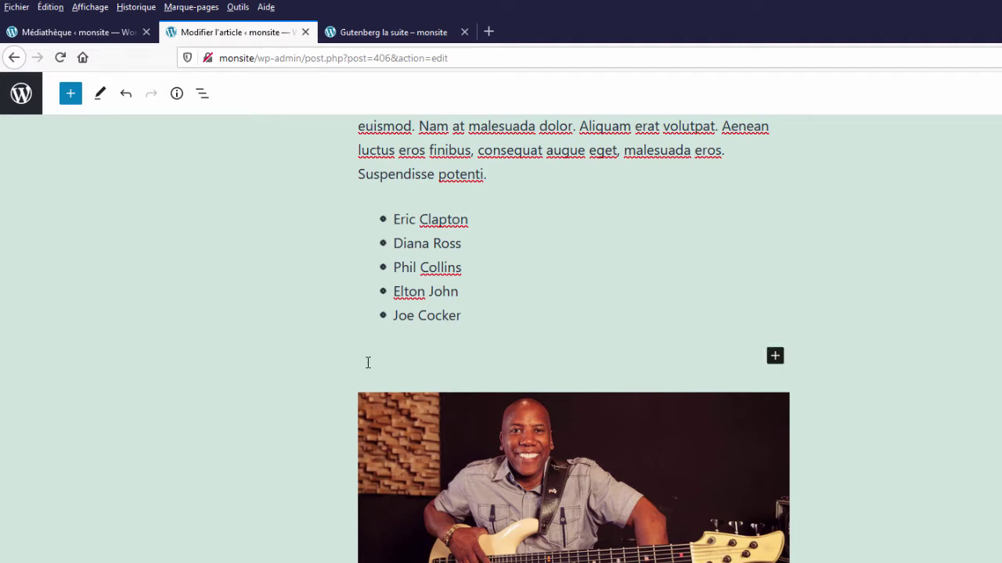
click(206, 102)
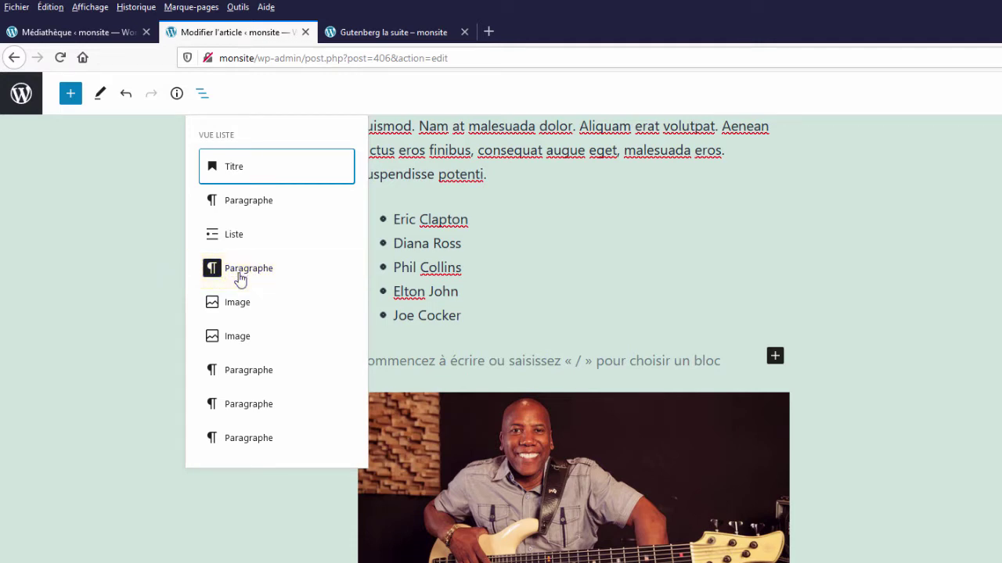
click(442, 360)
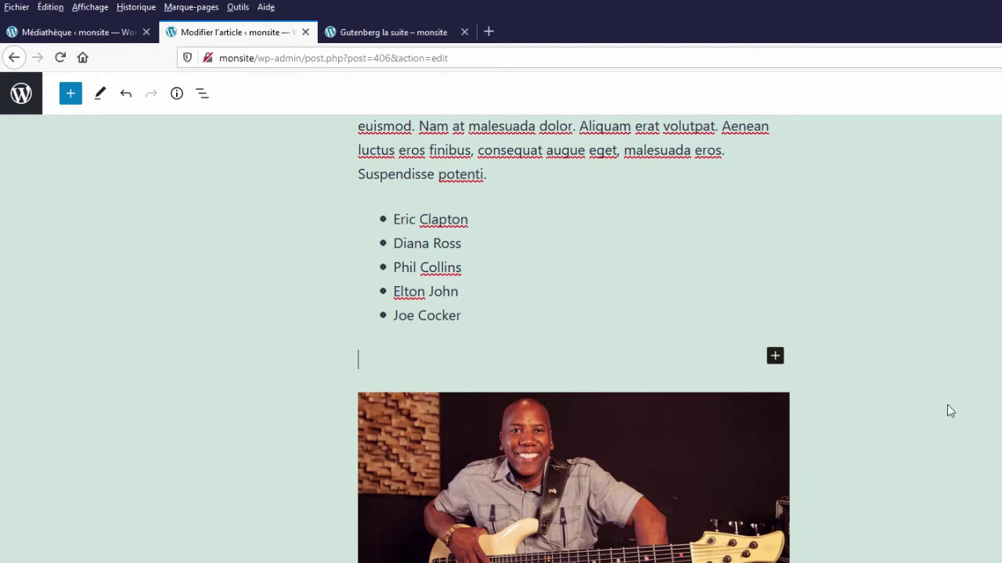
text(ddd)
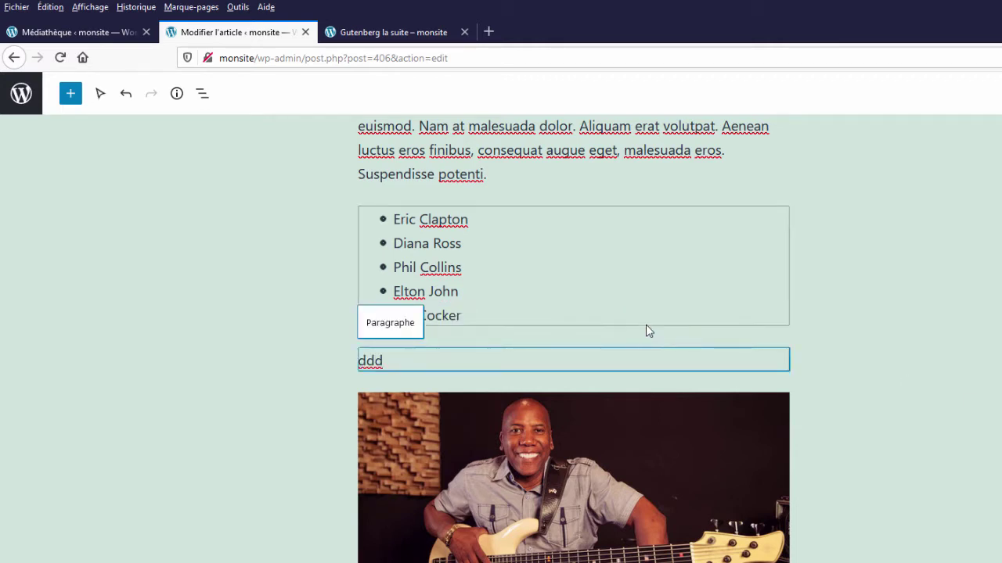
key(BackSpace)
key(BackSpace)
key(BackSpace)
key(BackSpace)
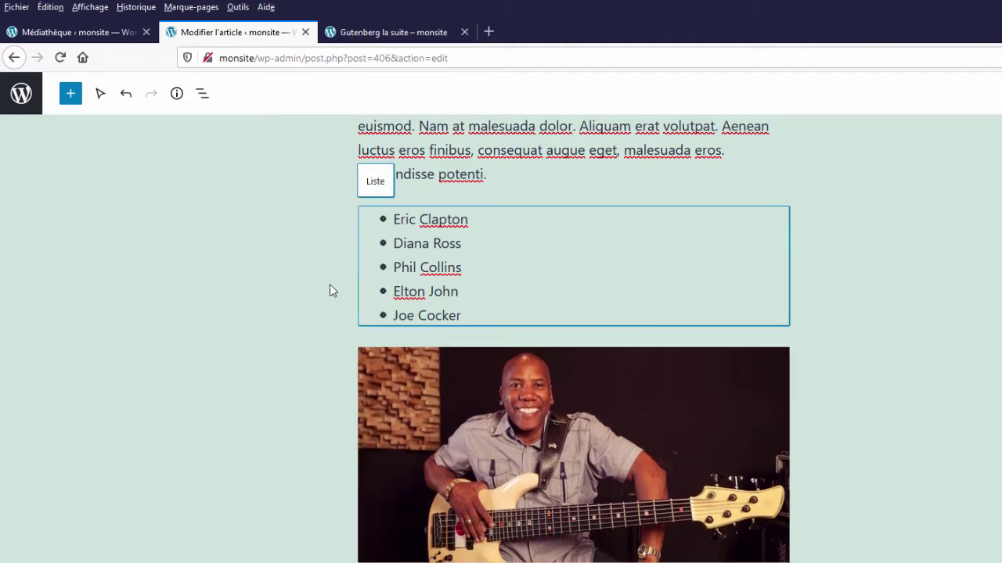
Step: Add "Bryan Ferry" as a new item after "Joe Cocker" in the bulleted list
click(475, 316)
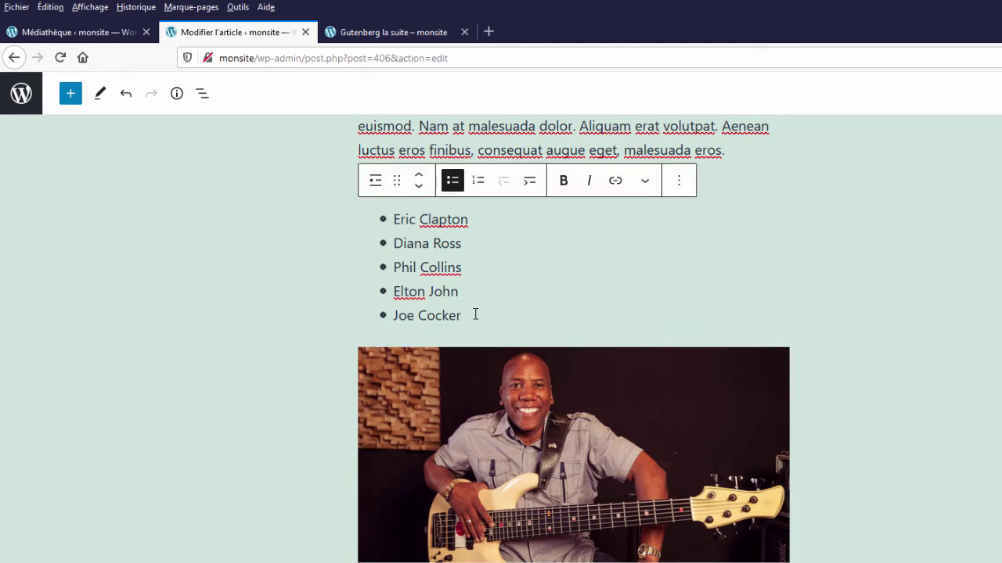
key(Return)
text(Bry)
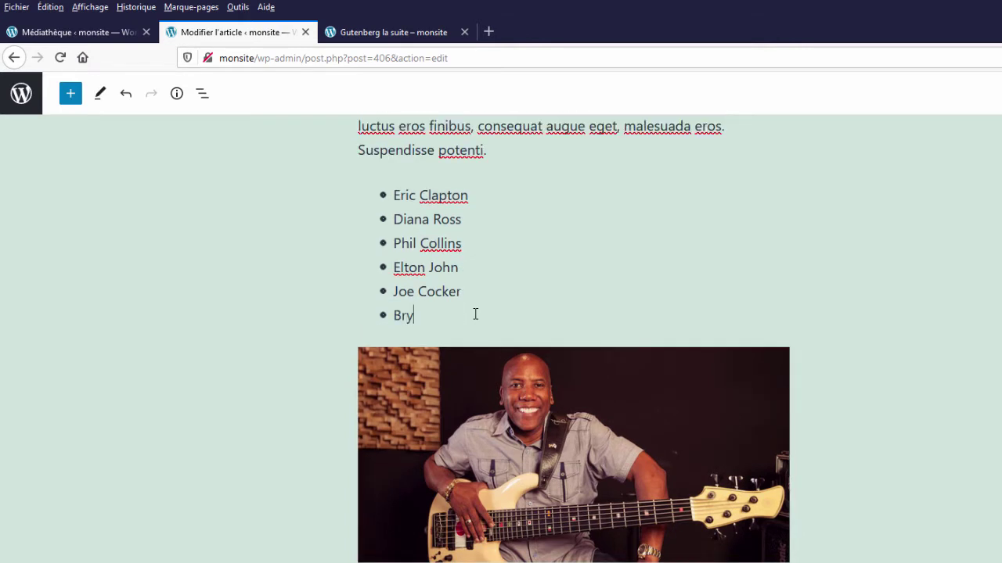
text(an Ferry)
Step: Select the list block and examine its advanced settings for HTML anchor and additional CSS classes
scroll(991, 304, up, 4)
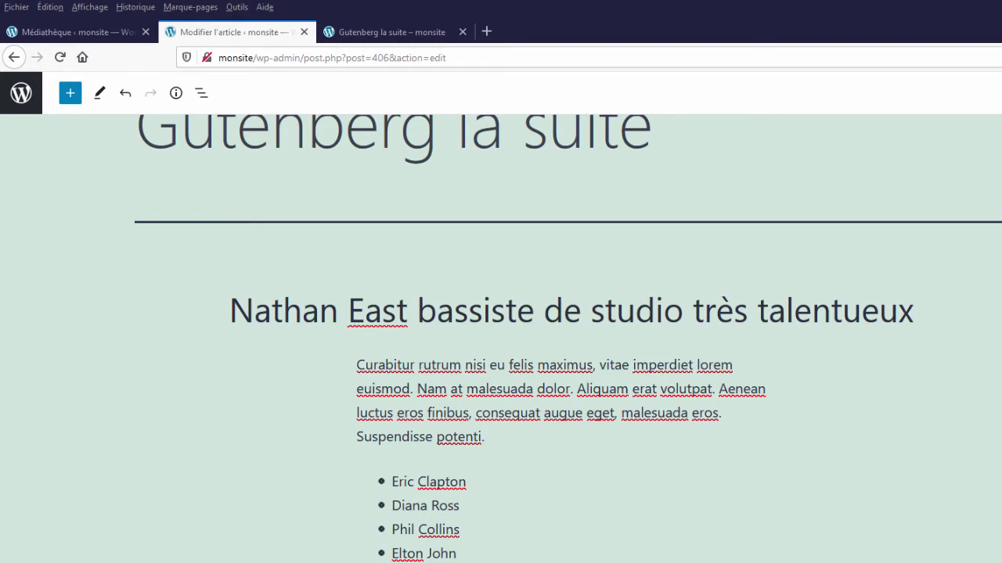
click(486, 529)
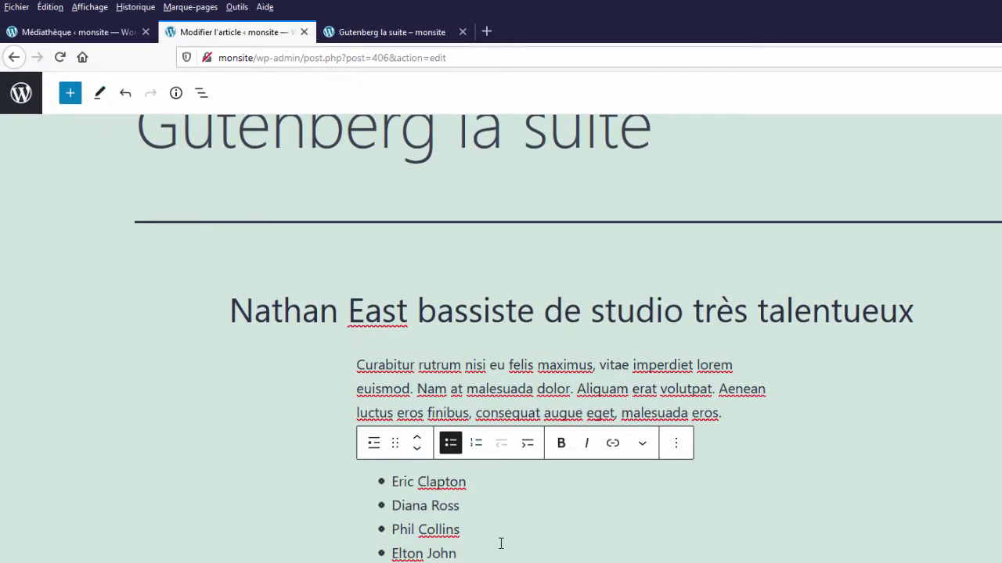
key(Escape)
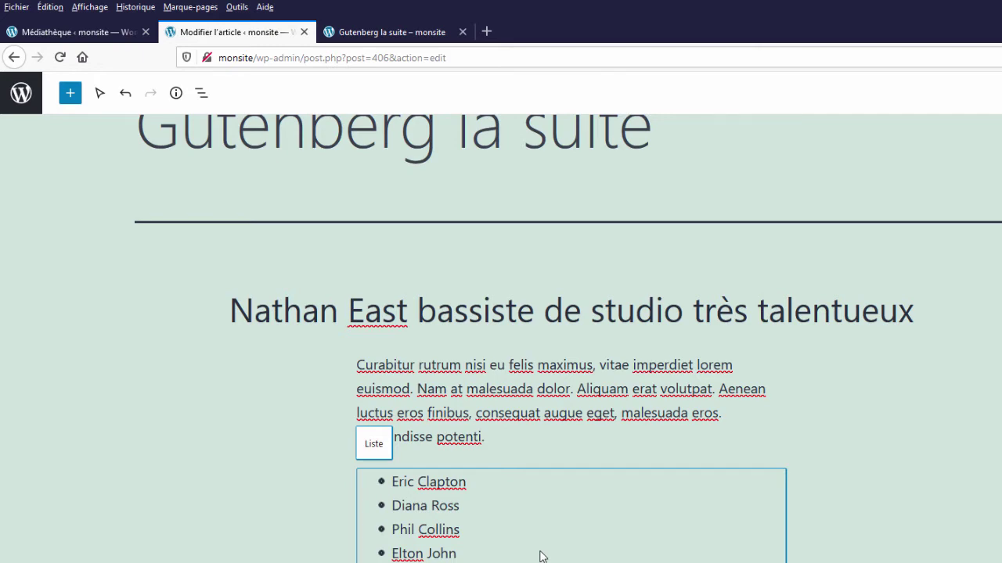
key(Return)
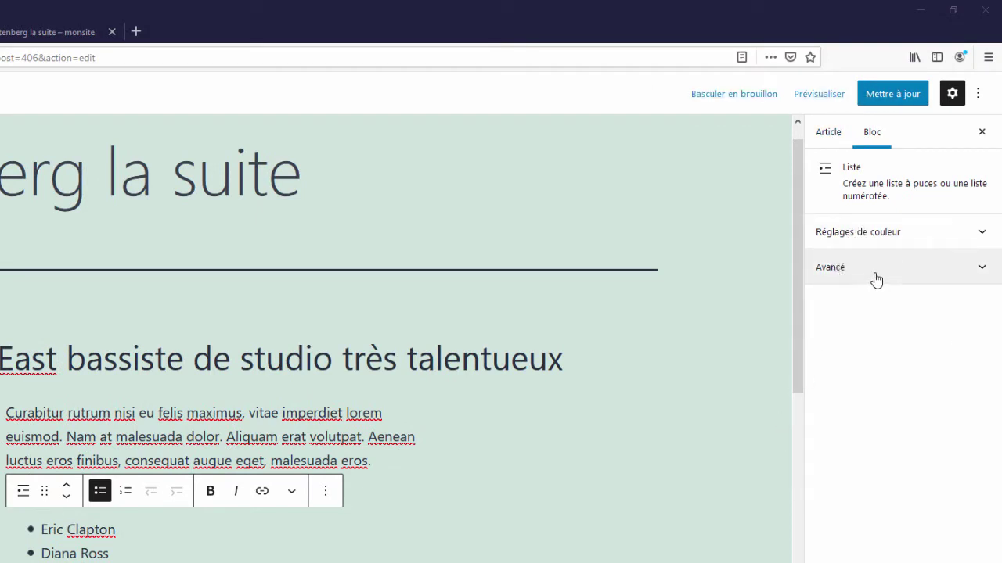
click(982, 270)
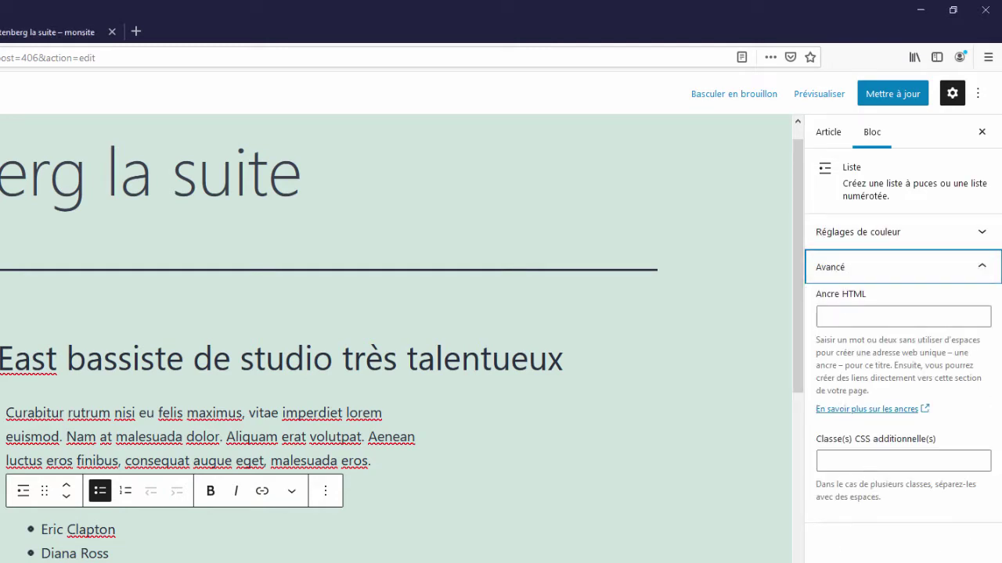
click(970, 271)
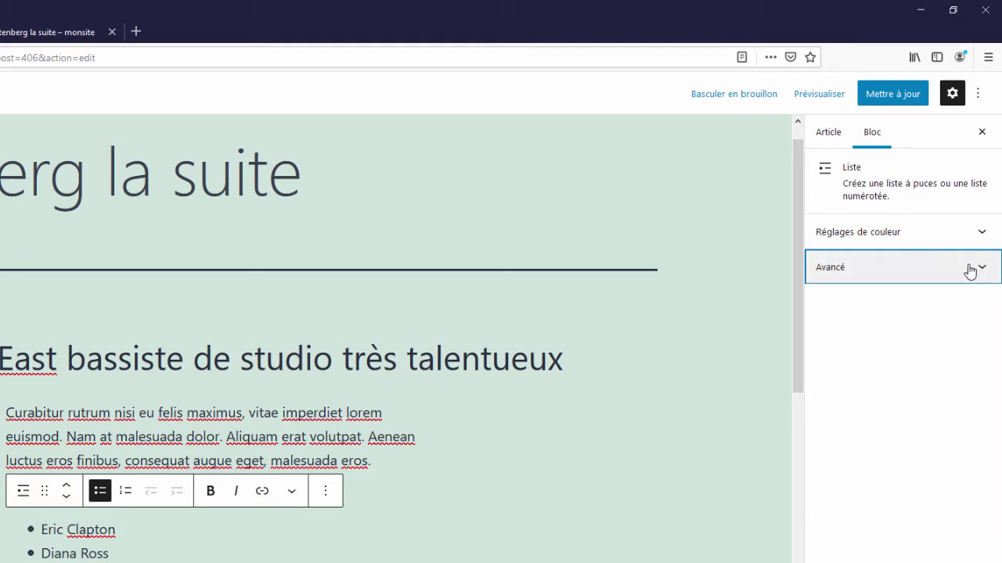
Step: Give the list the gradient background "Du vert au jaune" and move both of its colour stops inward
click(979, 232)
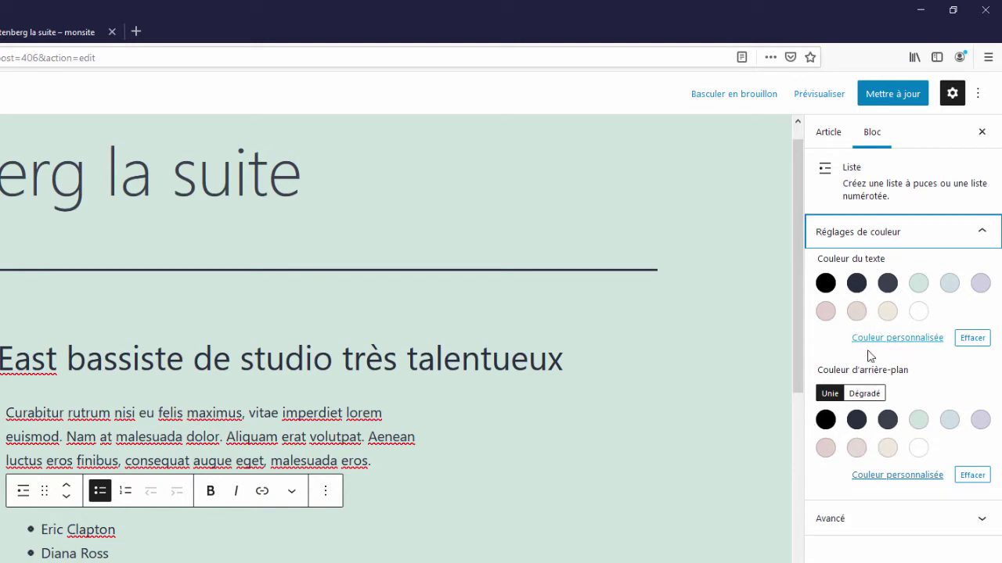
click(864, 396)
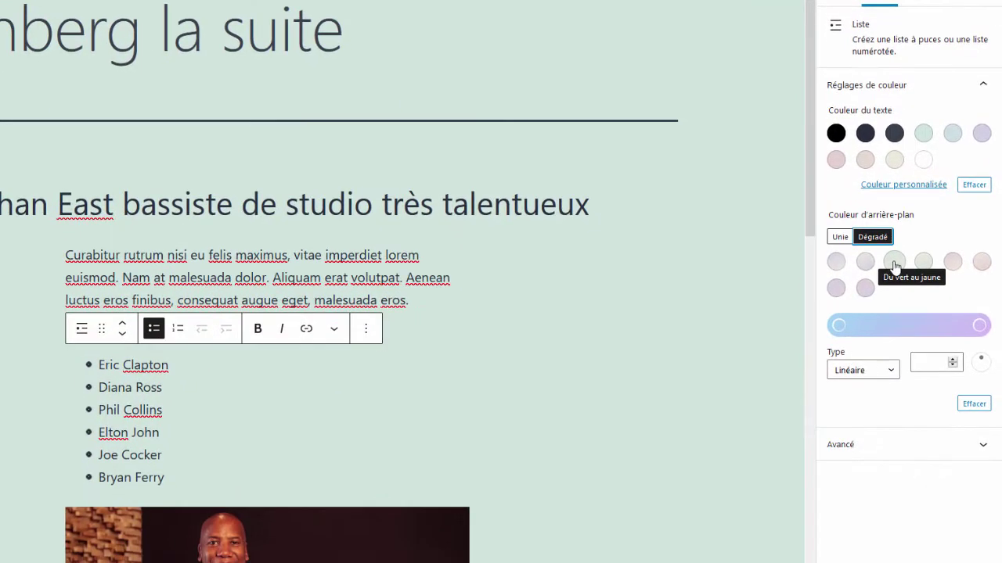
click(894, 263)
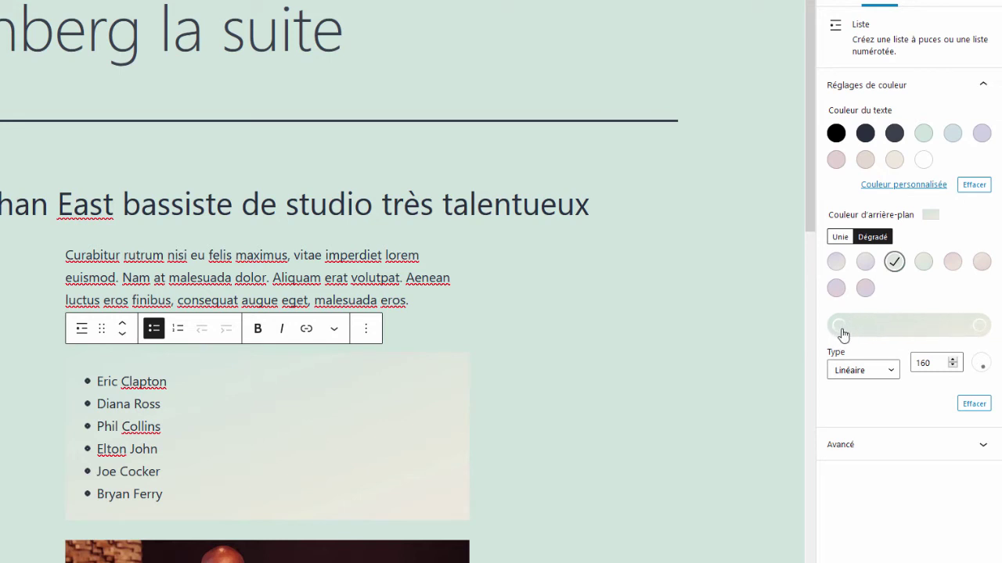
drag(836, 329, 875, 327)
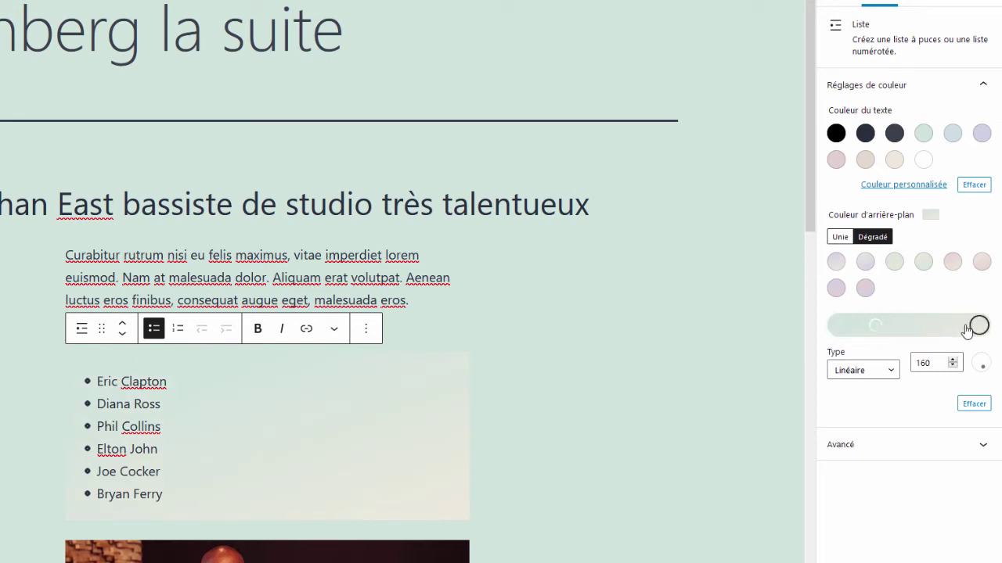
drag(967, 329, 926, 327)
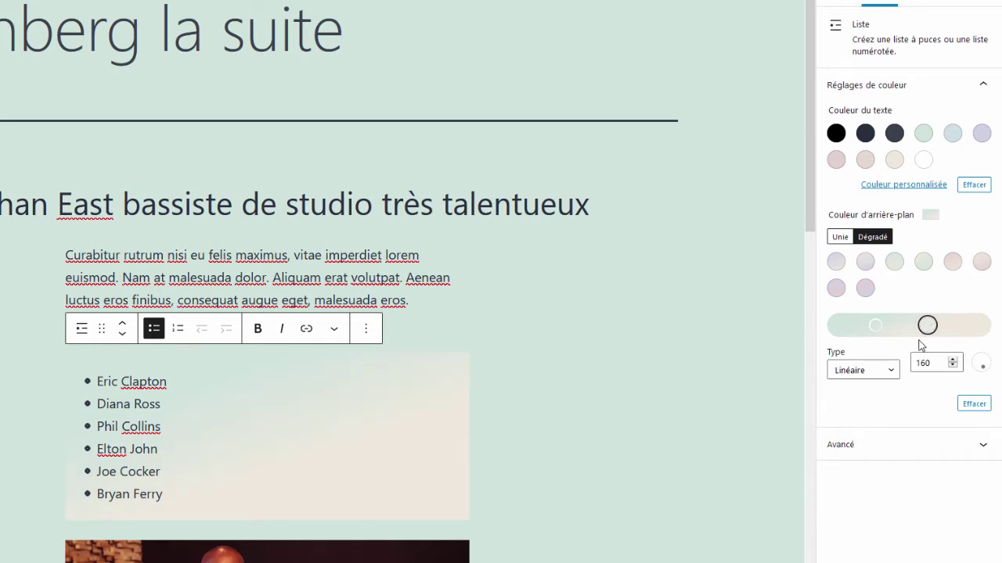
Step: Recolour the background gradient's first stop to dark grey-green #3f4845 and its second stop to pale cream #fcf7e8
click(875, 327)
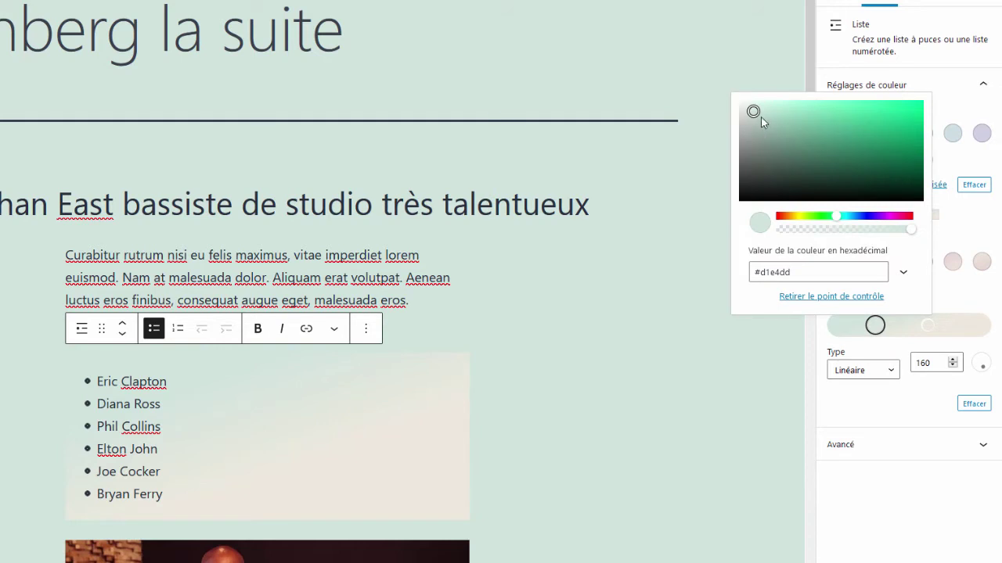
drag(761, 117, 762, 178)
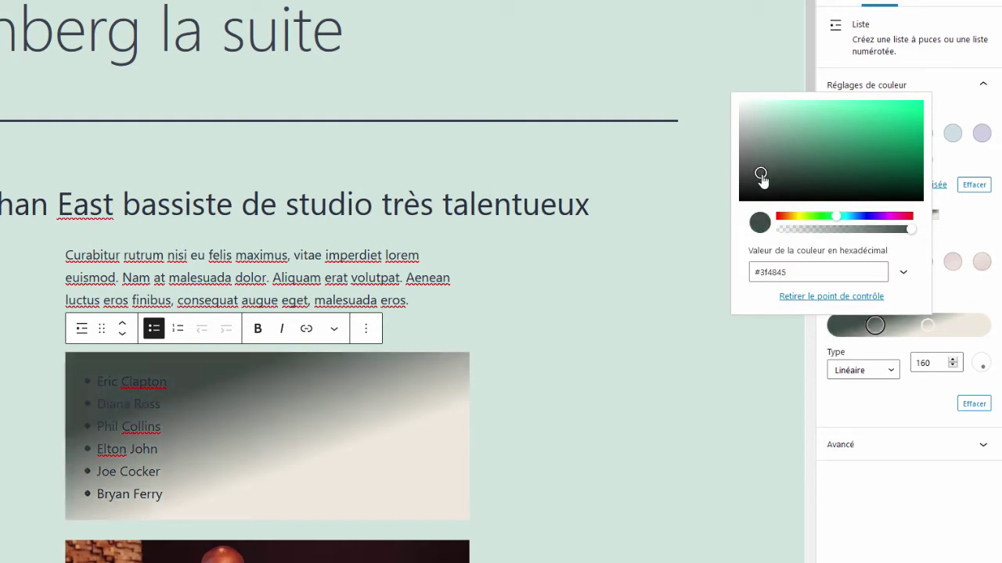
click(927, 326)
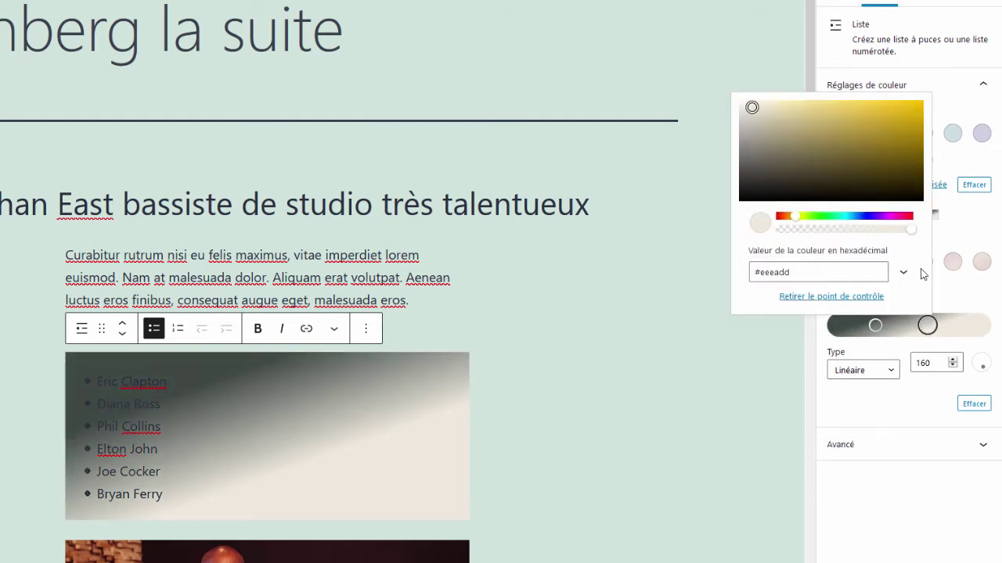
drag(751, 107, 753, 102)
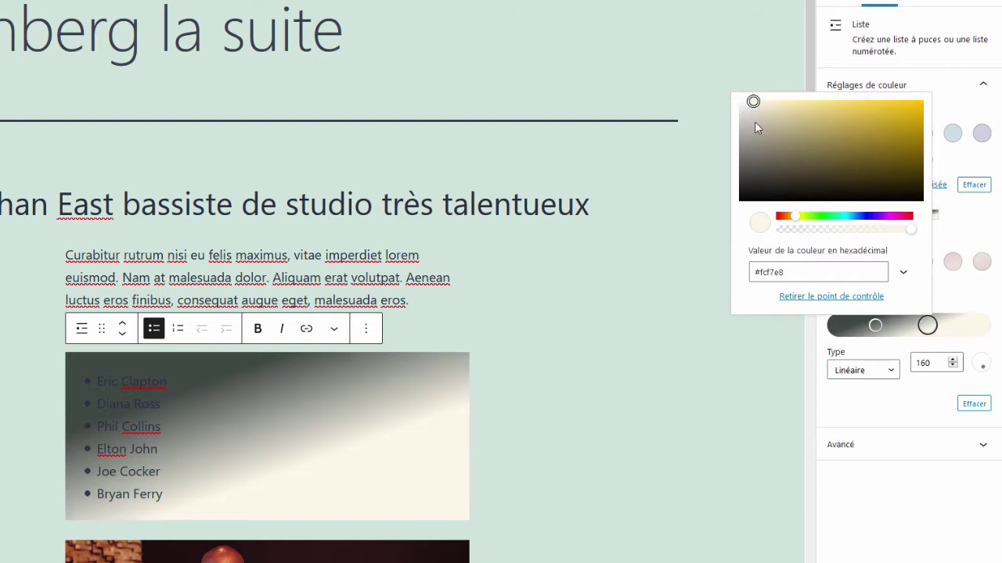
Step: Move the background gradient's two colour stops closer together and rotate the linear gradient's angle to 219 degrees
click(904, 354)
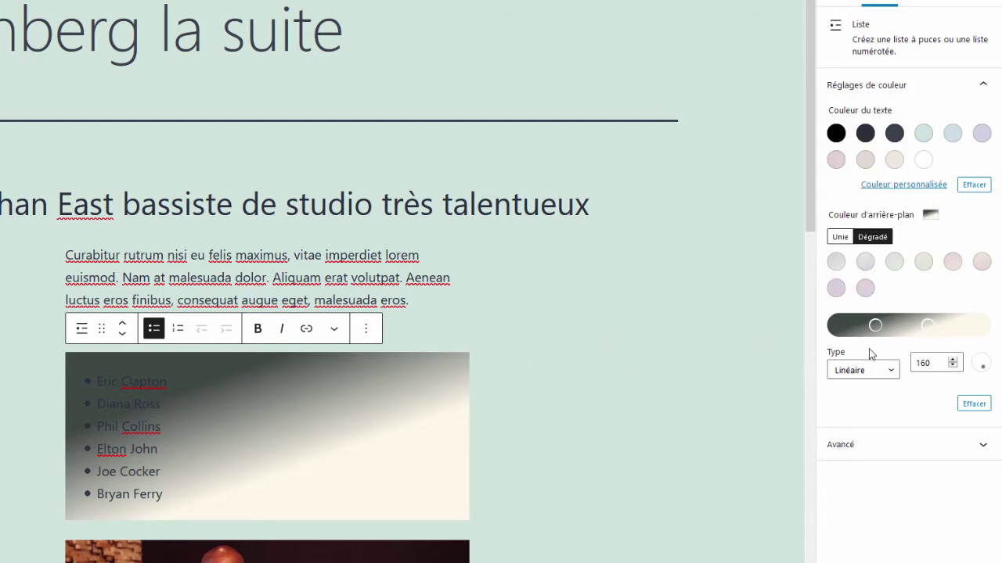
drag(877, 331, 912, 329)
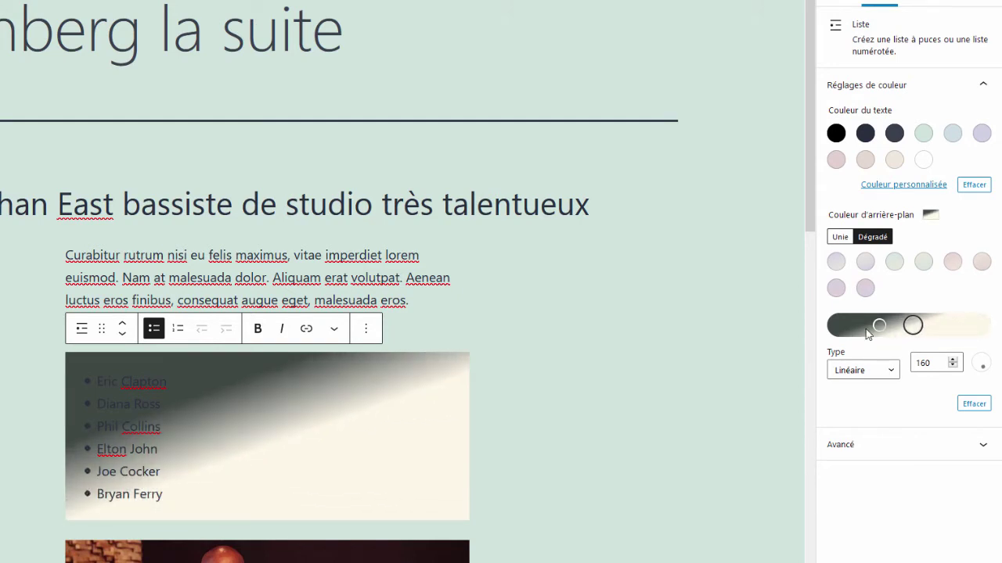
double_click(917, 363)
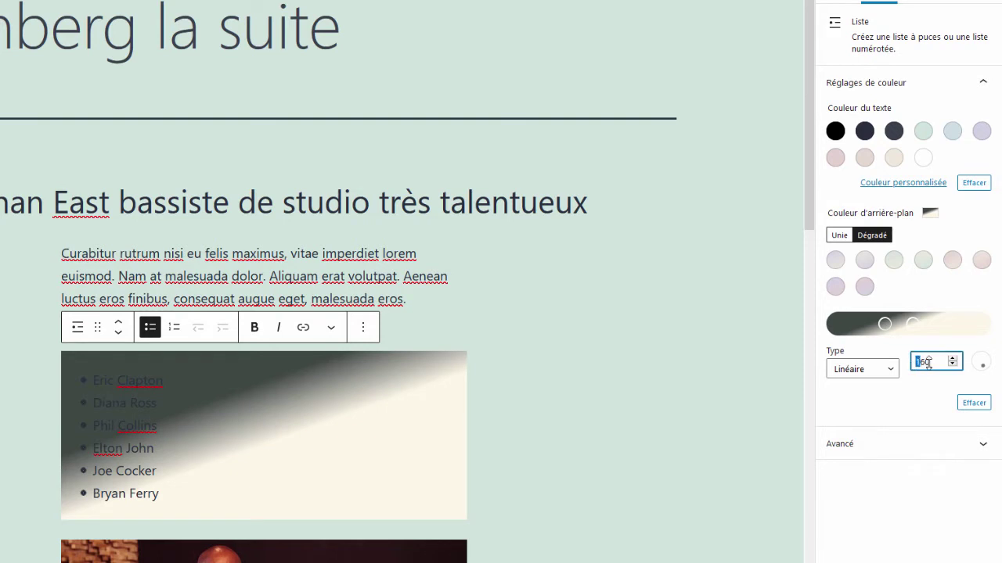
click(935, 402)
double_click(923, 362)
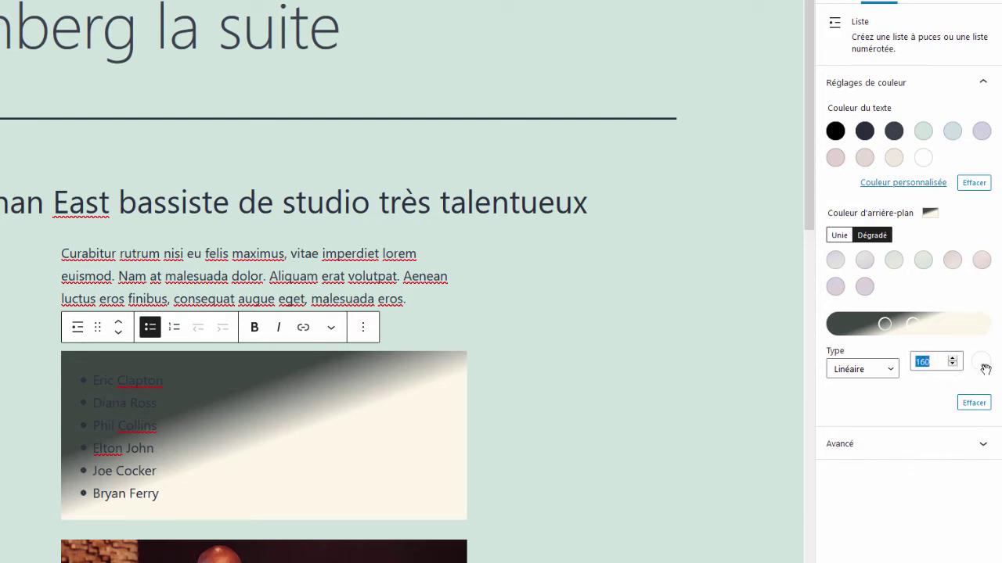
mouse_move(986, 368)
mouse_down()
mouse_move(976, 360)
mouse_move(986, 363)
mouse_move(971, 378)
mouse_up()
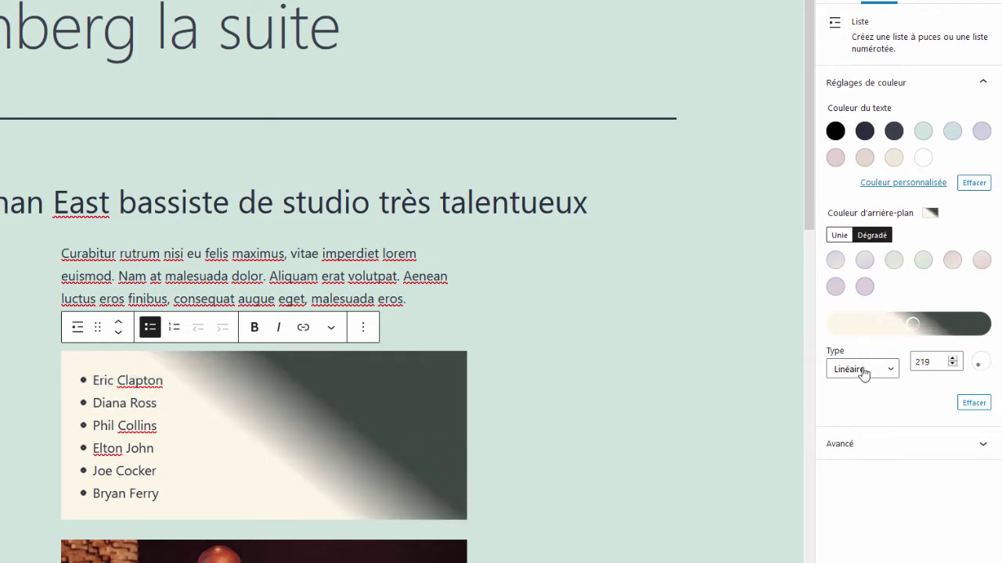
Step: Try the Radial type for the list's background gradient, then return it to Linéaire
click(853, 373)
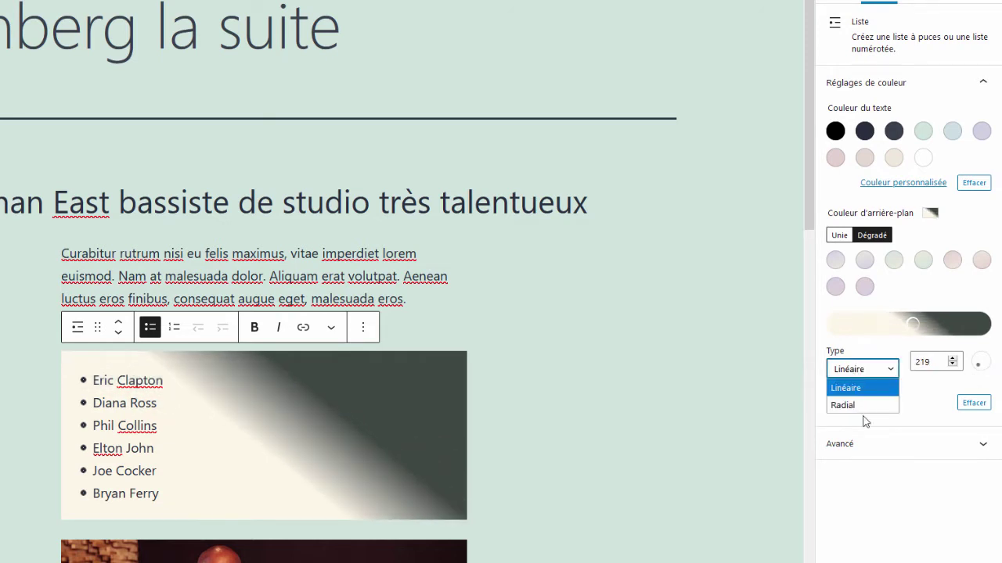
click(854, 404)
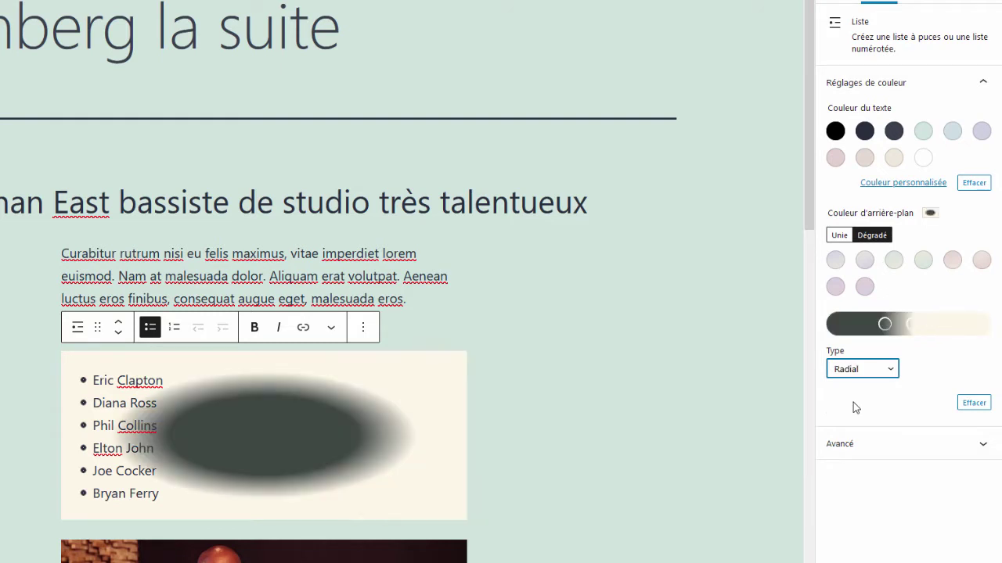
click(856, 372)
click(856, 383)
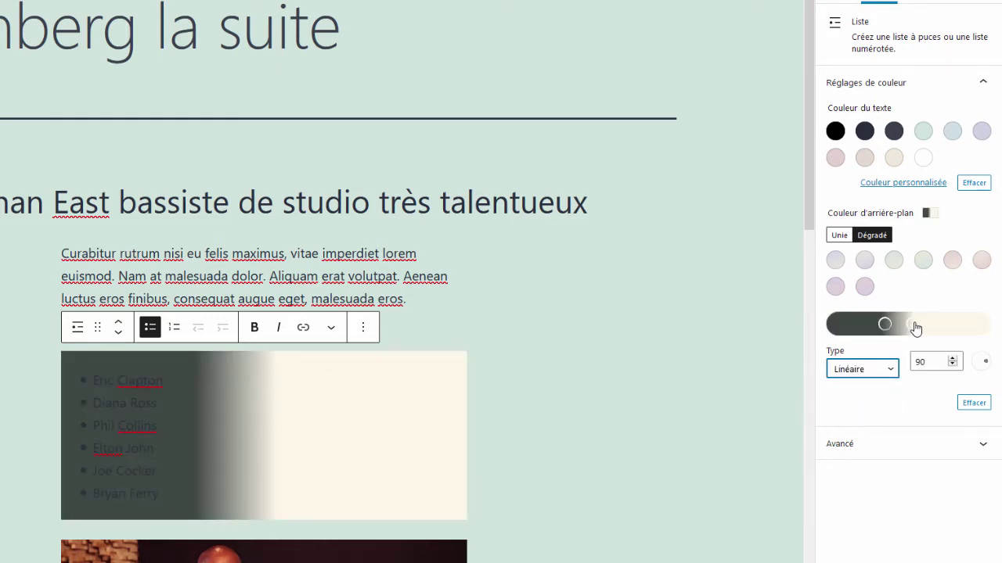
Step: Add a third, magenta colour stop between the dark and cream stops and spread the gradient's stops further apart
drag(915, 328, 944, 325)
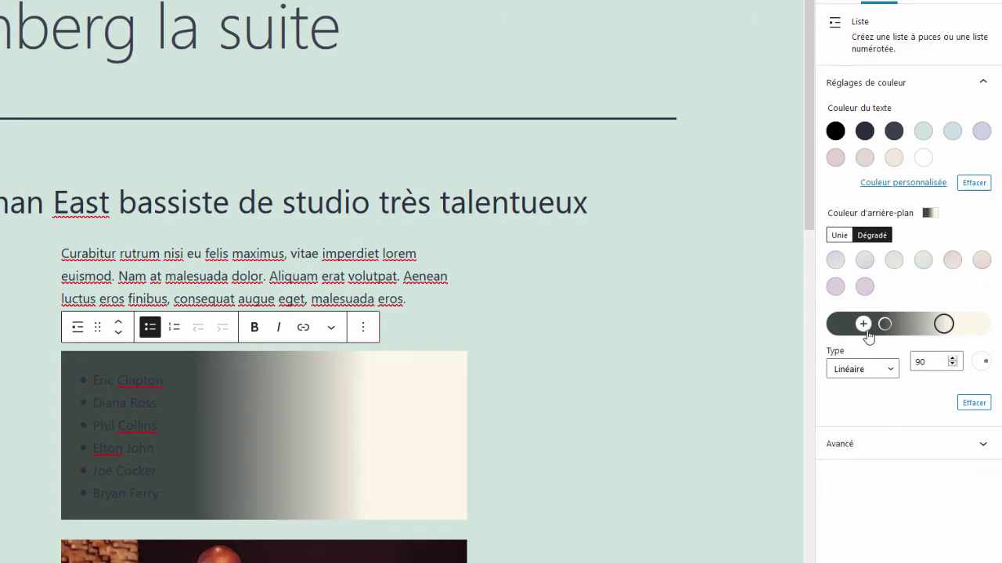
click(910, 326)
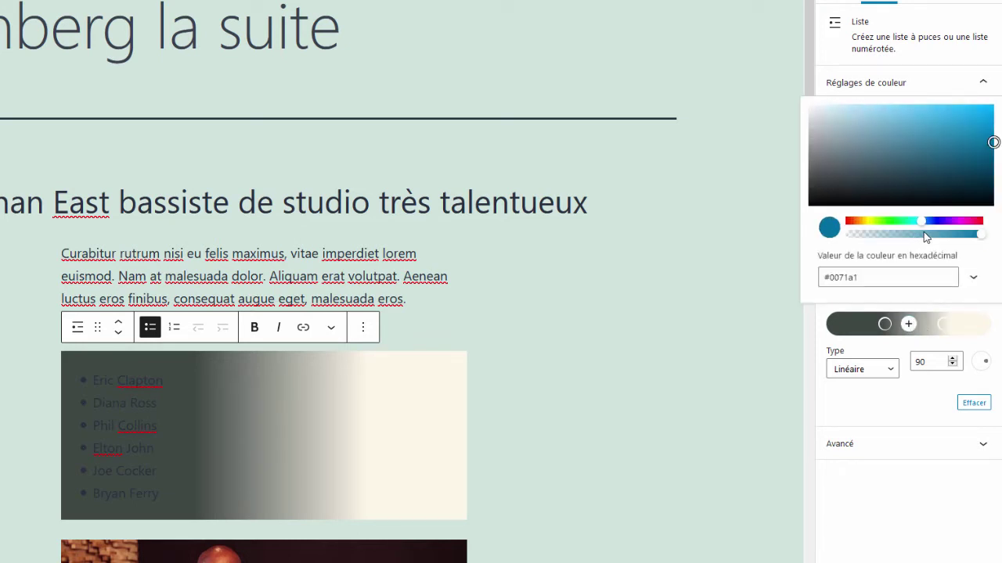
drag(923, 222, 966, 224)
click(961, 125)
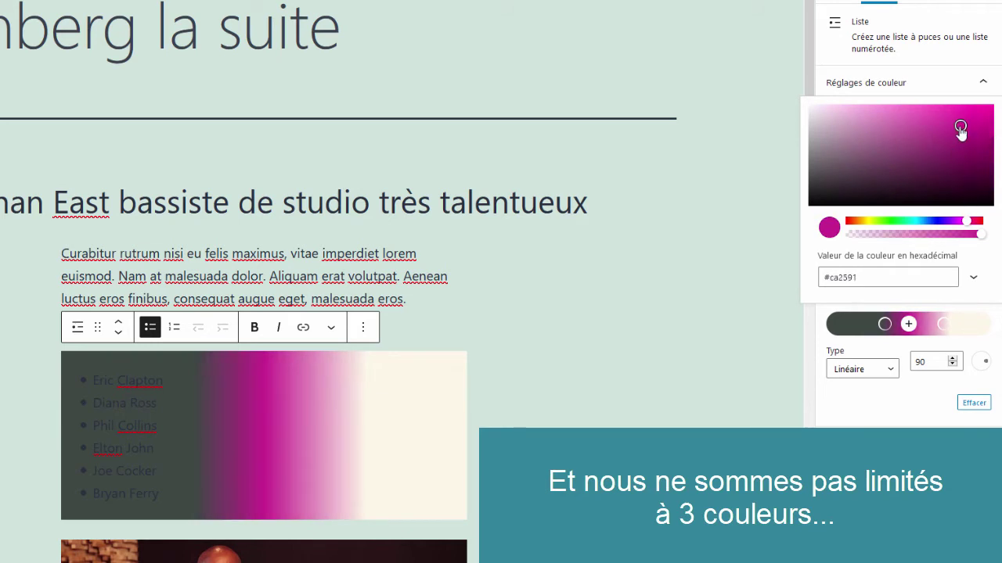
click(874, 325)
drag(874, 326, 910, 326)
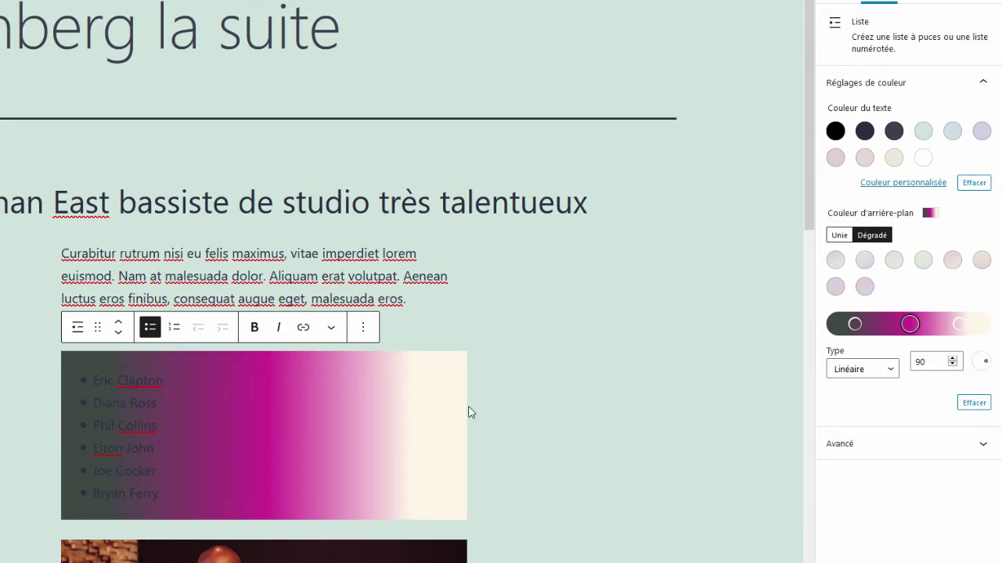
Step: Apply the pink-to-violet preset gradient to the list, and open the colour settings of the paragraph above for comparison
click(864, 287)
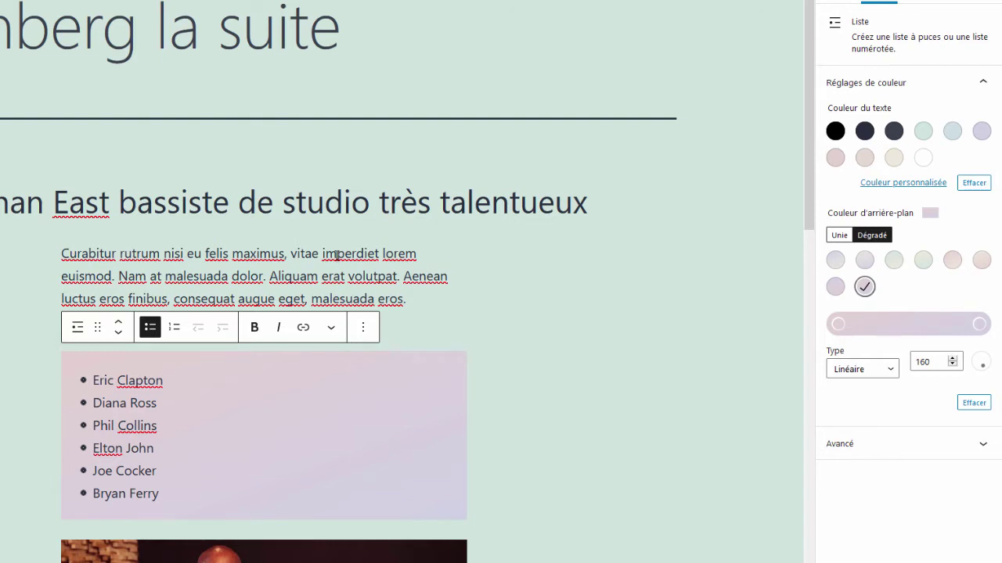
click(317, 275)
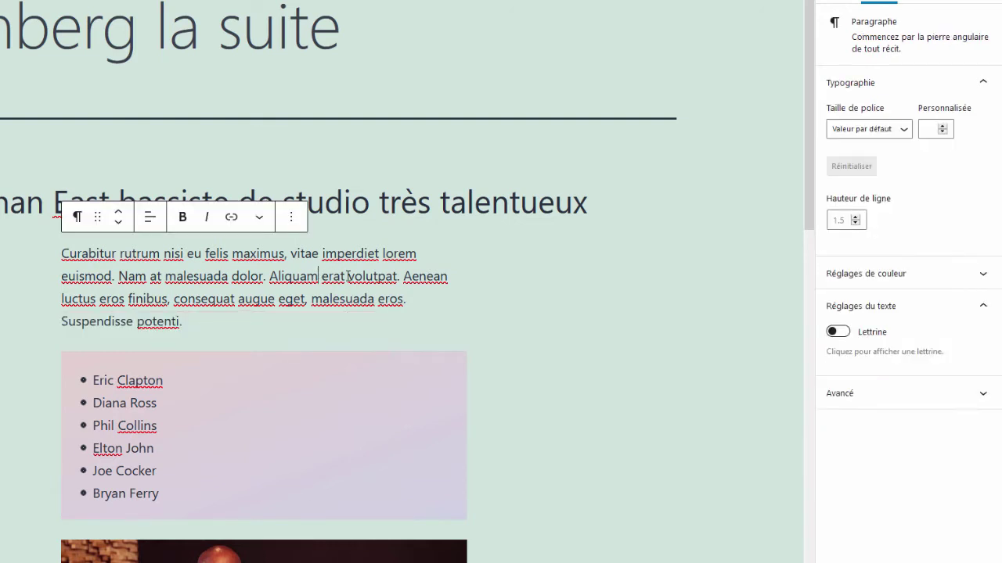
click(978, 280)
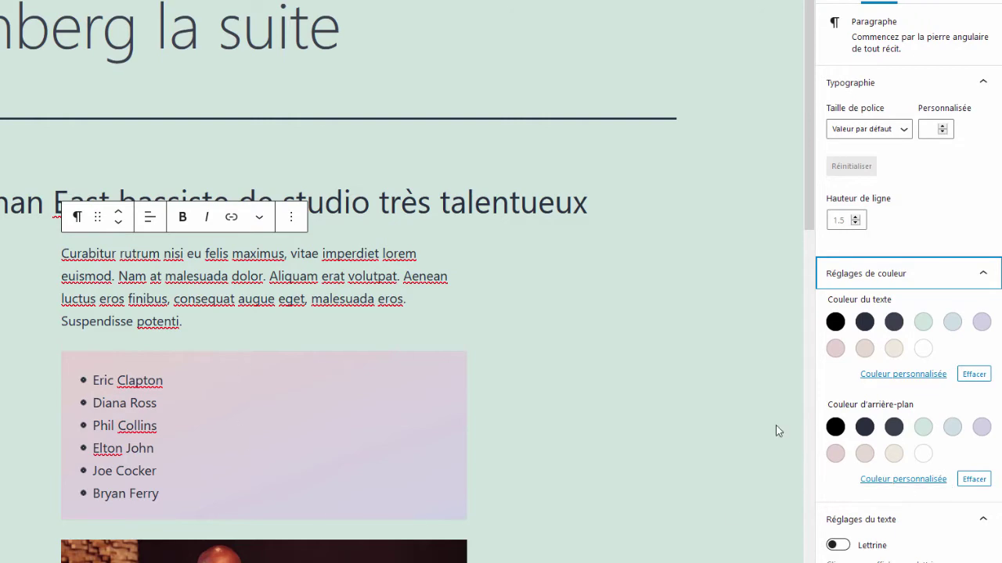
Step: Select the list block again, clear its background gradient and collapse the colour settings
click(266, 407)
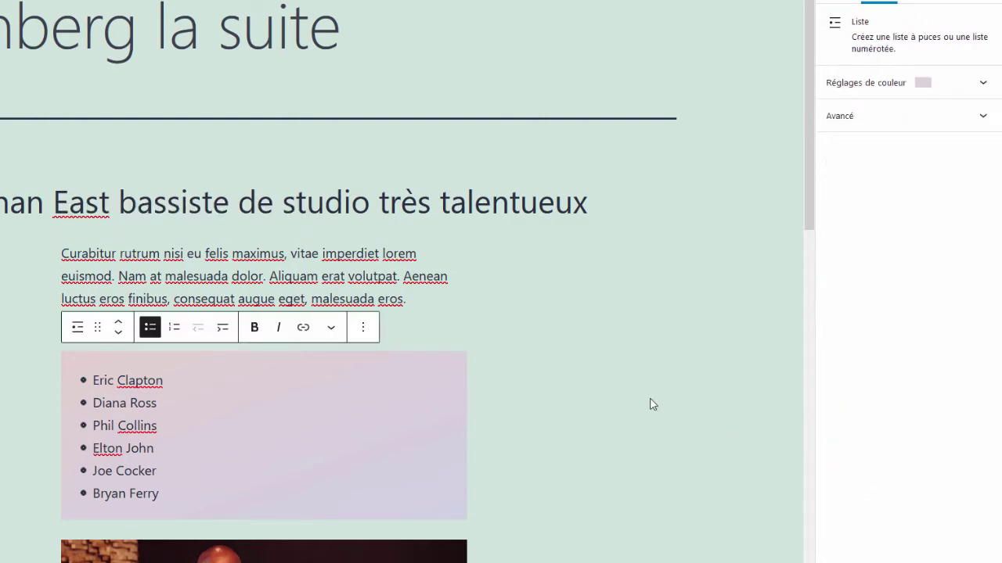
click(983, 119)
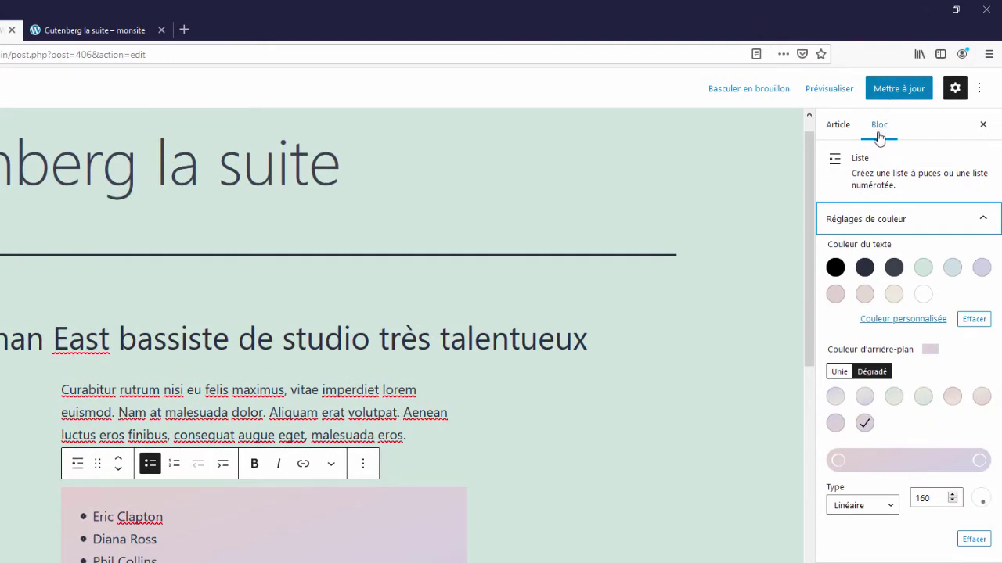
click(972, 542)
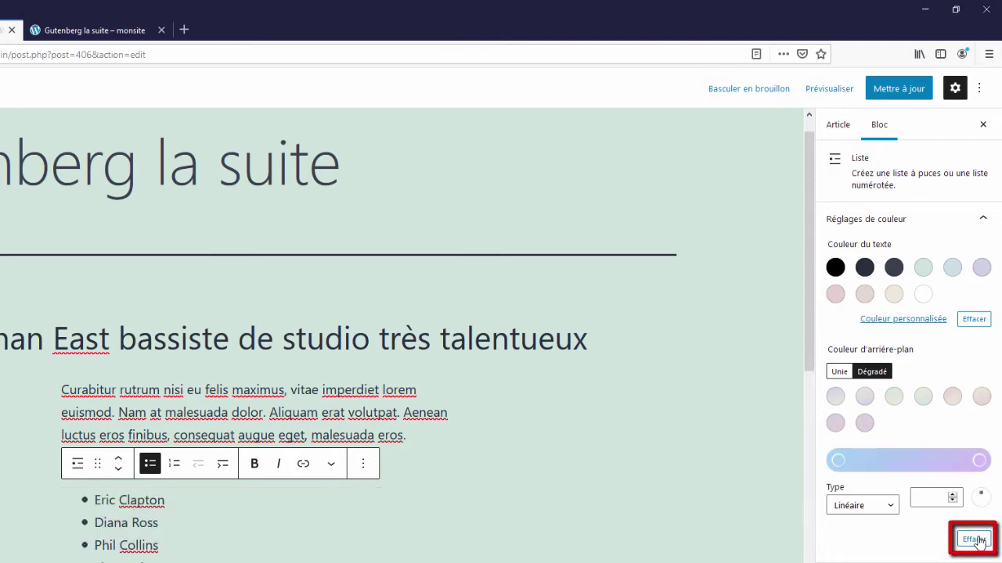
click(982, 219)
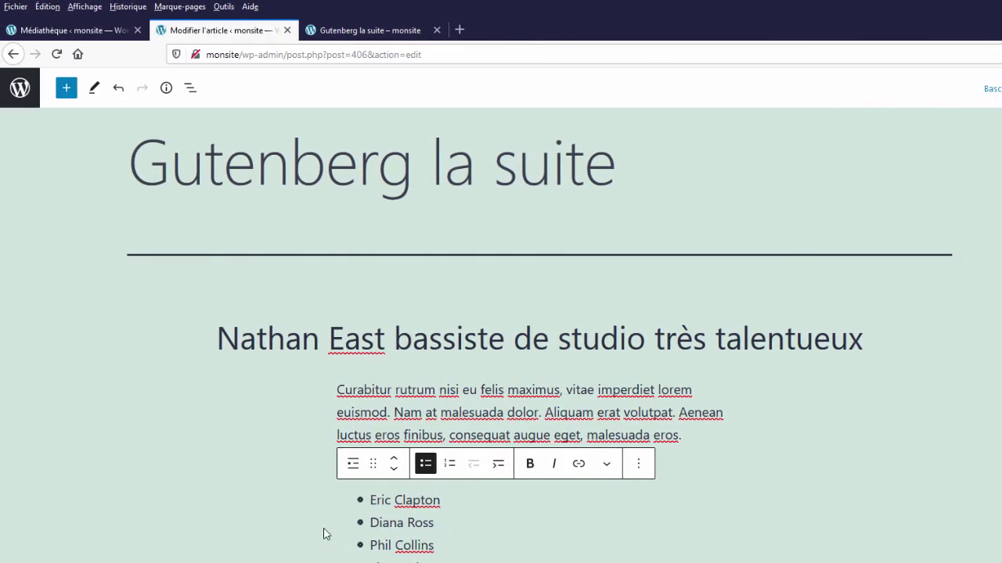
Step: Check which block types the list can be transformed into, and convert it to an ordered list
click(353, 463)
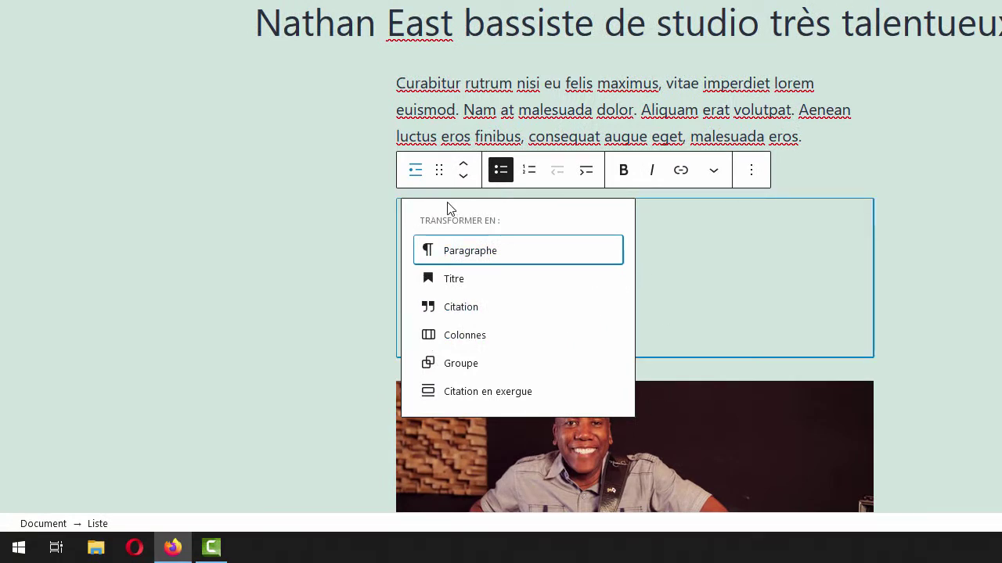
click(416, 172)
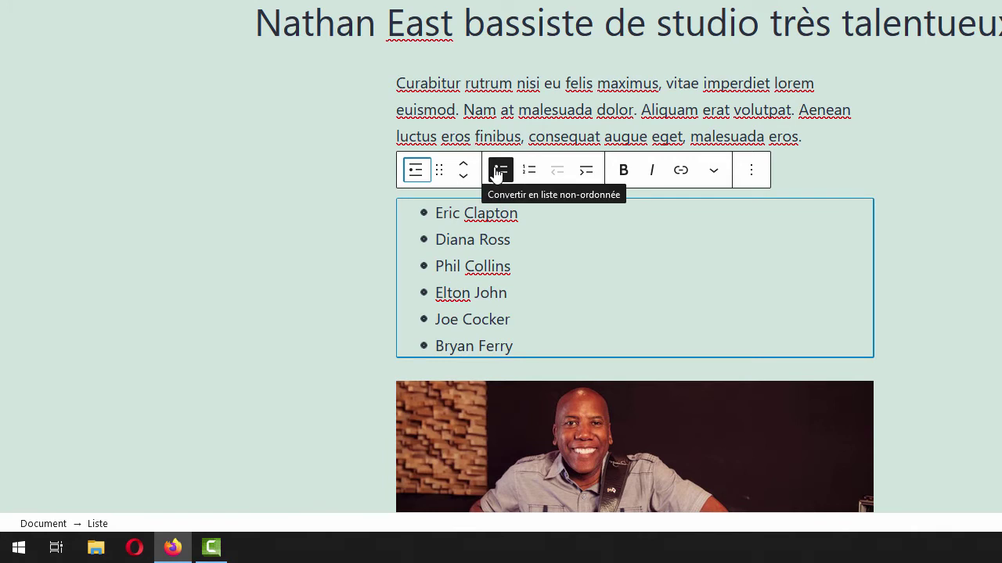
click(530, 172)
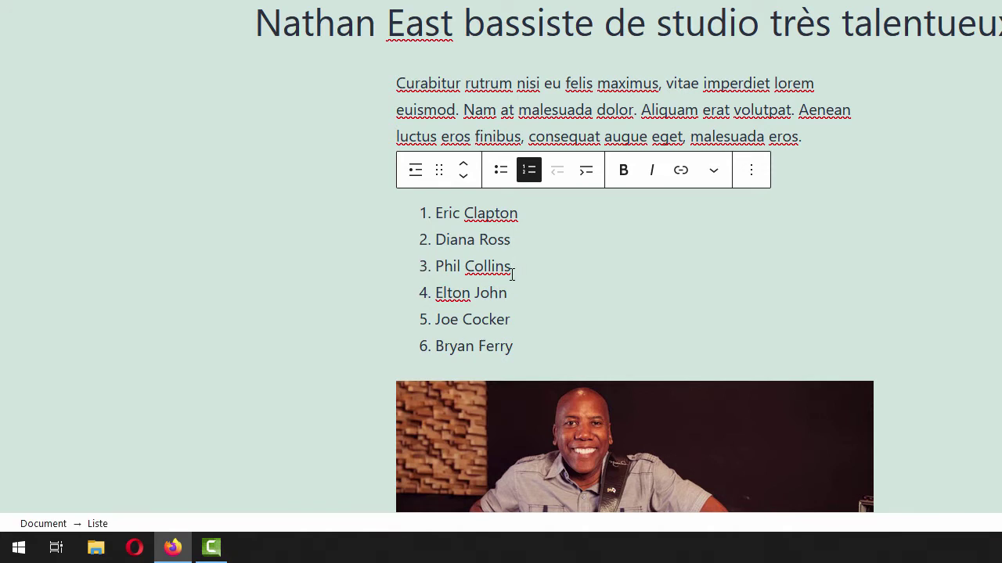
Step: Add "Studio" and "Live" as two new items after "Phil Collins" in the numbered list
key(Return)
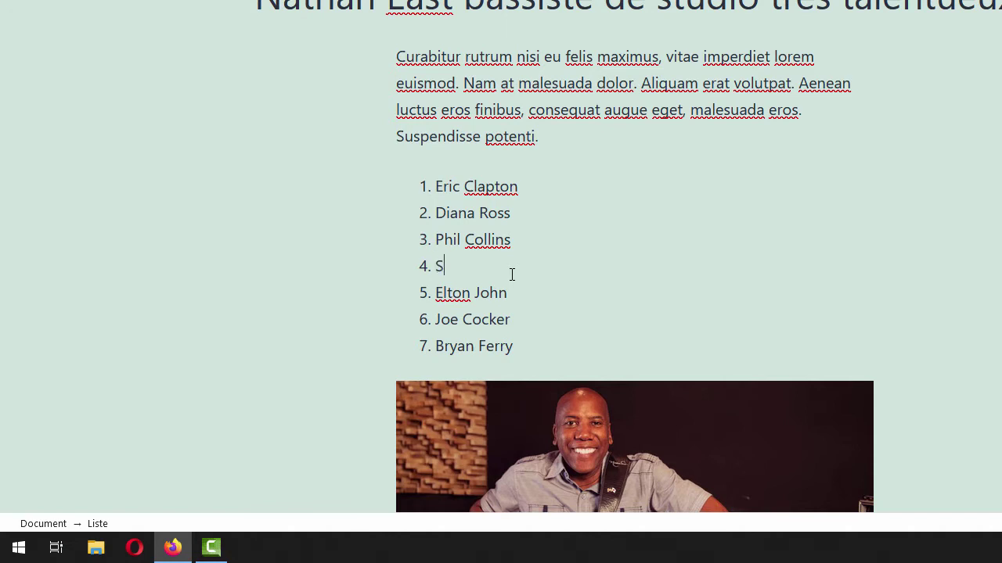
text(Studio)
key(Return)
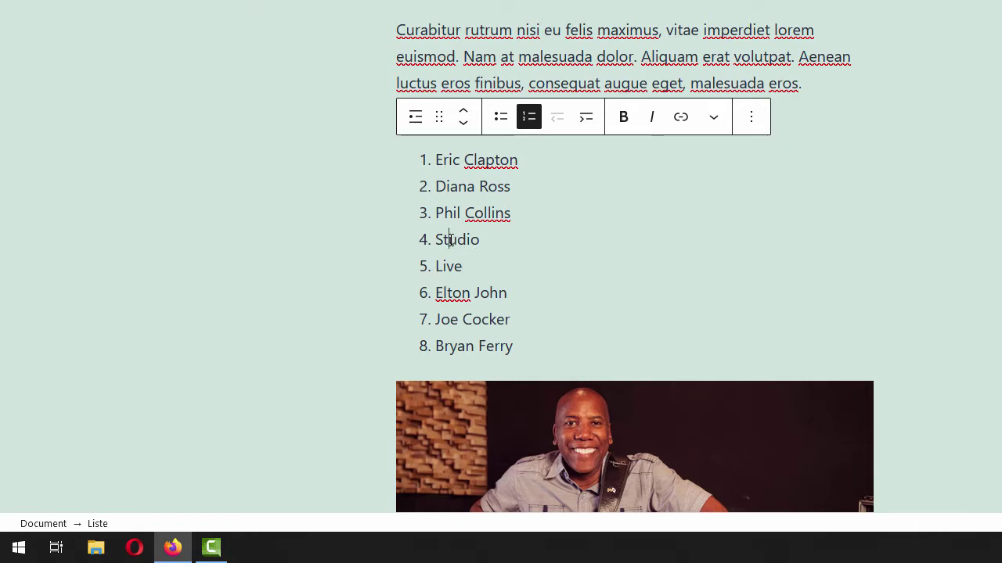
Step: Indent "Studio" and "Live" as sub-items of "Phil Collins" and convert that nested list to an unordered list
click(587, 117)
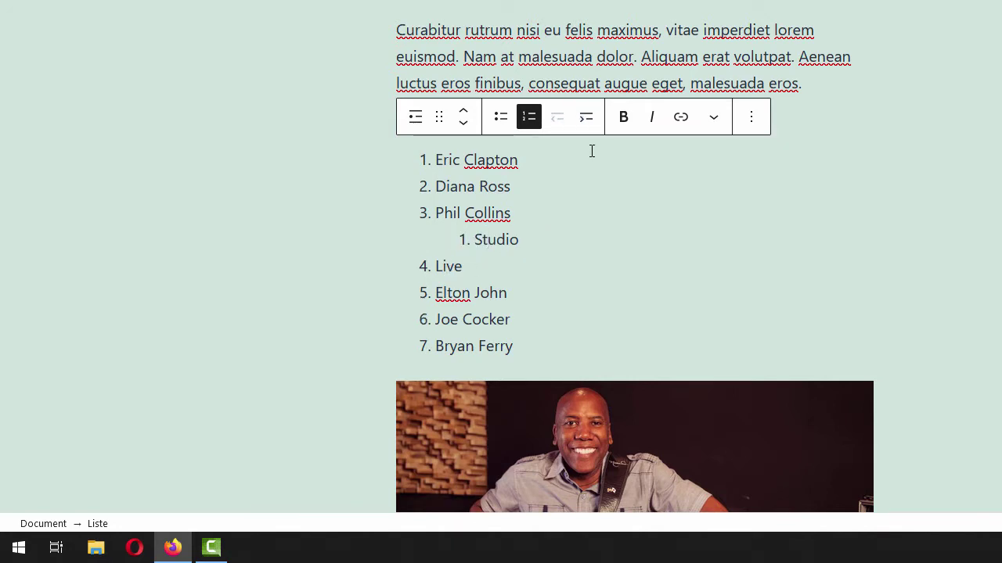
click(585, 120)
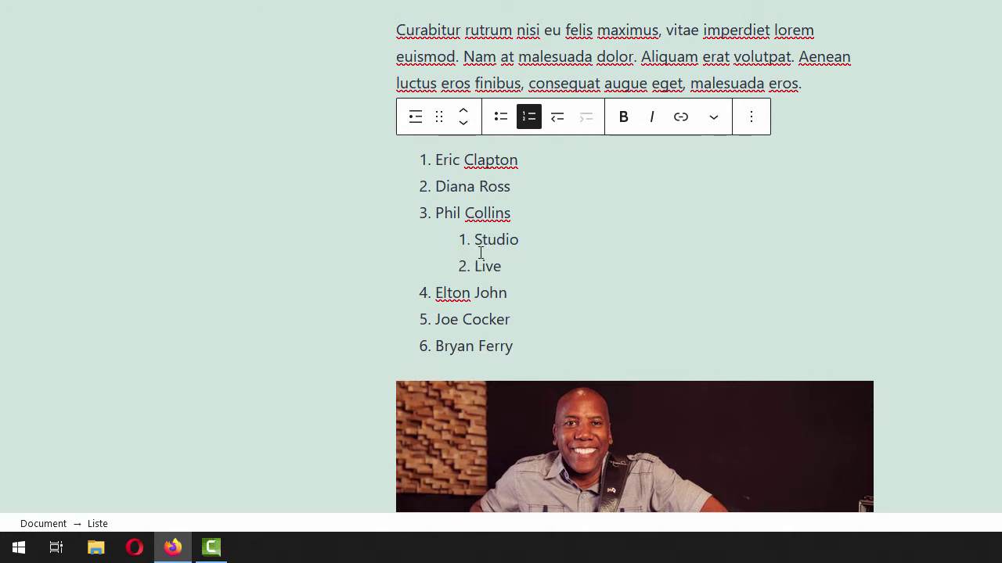
click(502, 118)
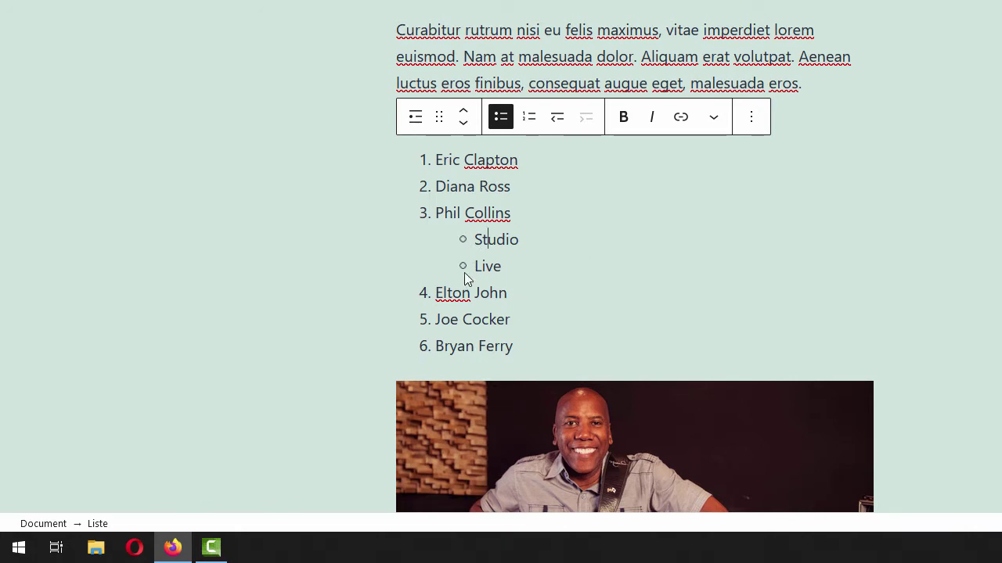
Step: Try adding a sub-item "fff" after "Live" and outdenting it to the main numbered level, then delete it
click(507, 268)
key(Return)
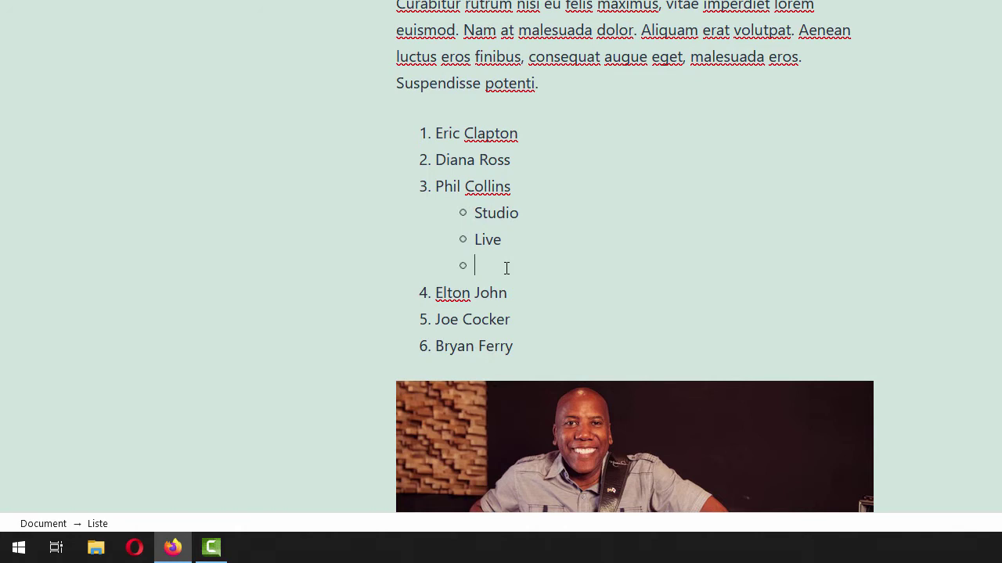
text(fff)
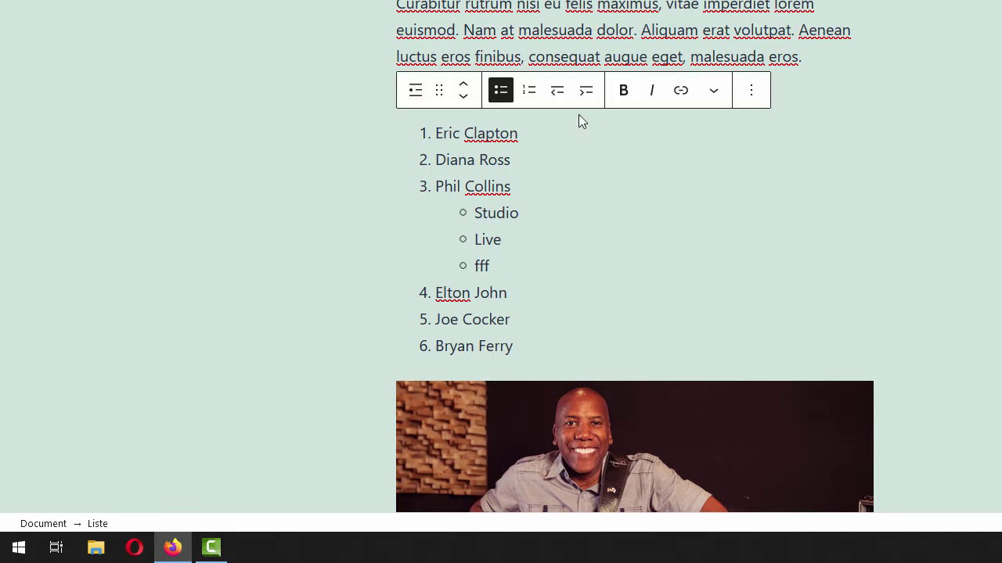
click(557, 95)
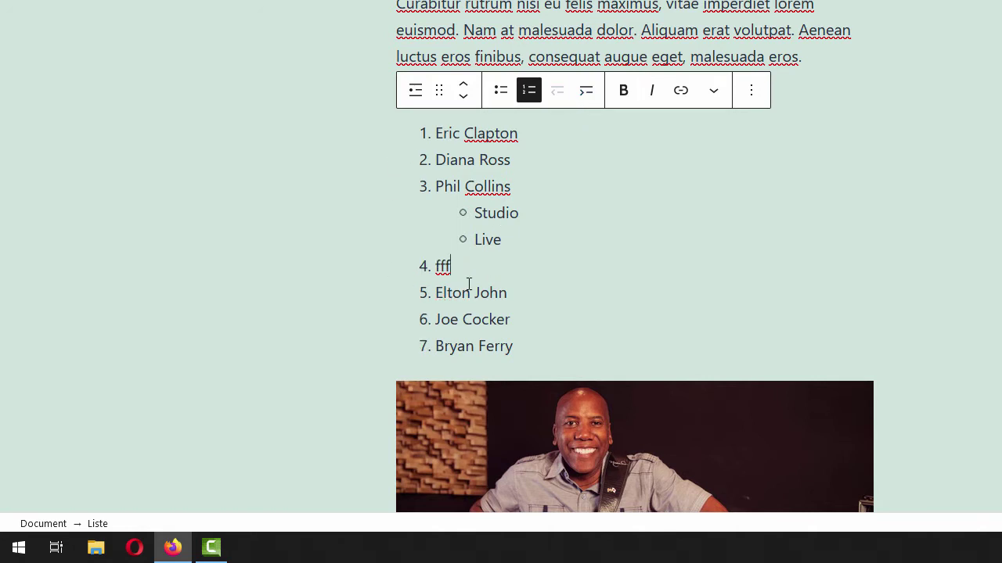
key(BackSpace)
key(BackSpace)
key(BackSpace)
key(BackSpace)
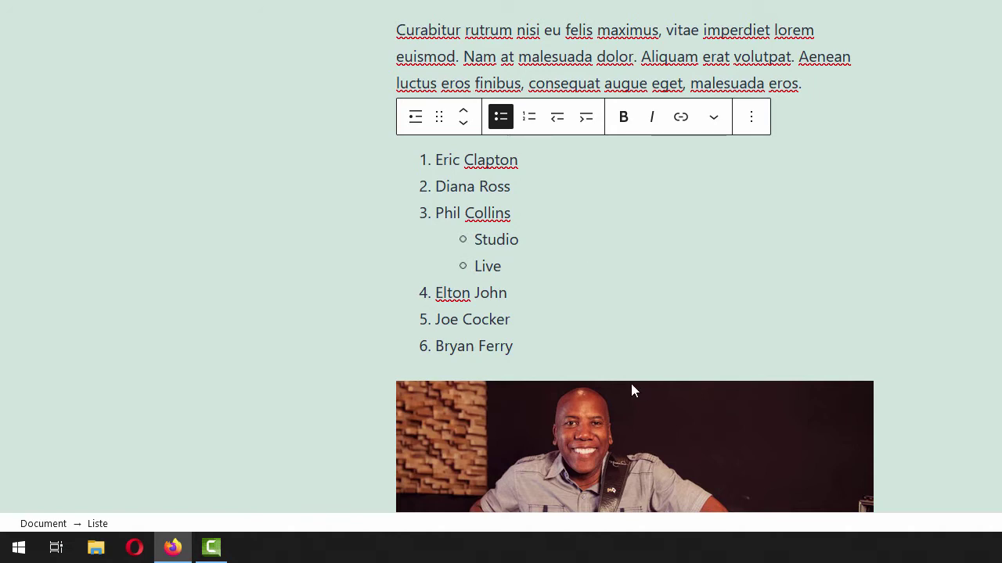
Step: Examine the list's additional text formatting choices and the block's further options such as duplicate, group and remove
click(715, 118)
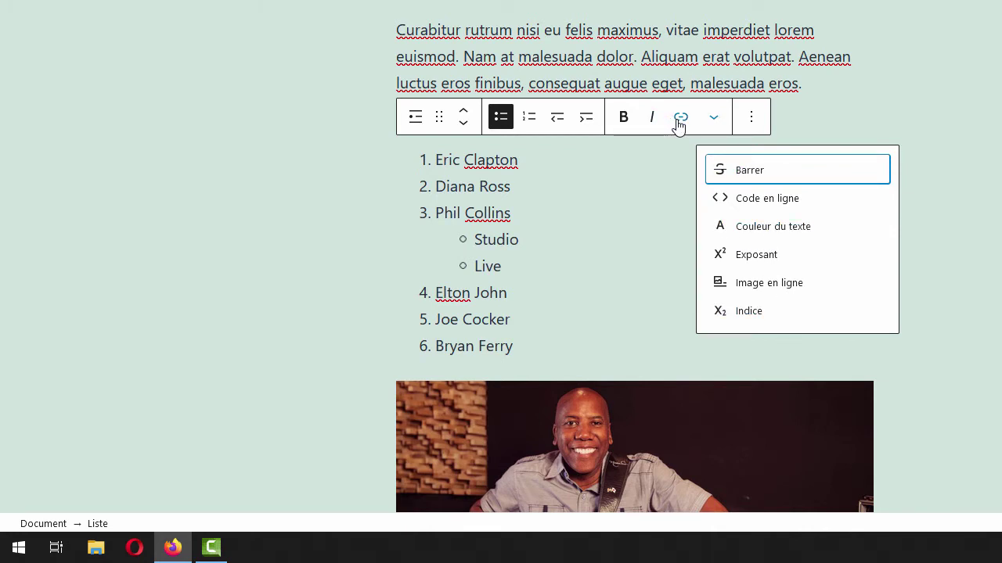
click(751, 119)
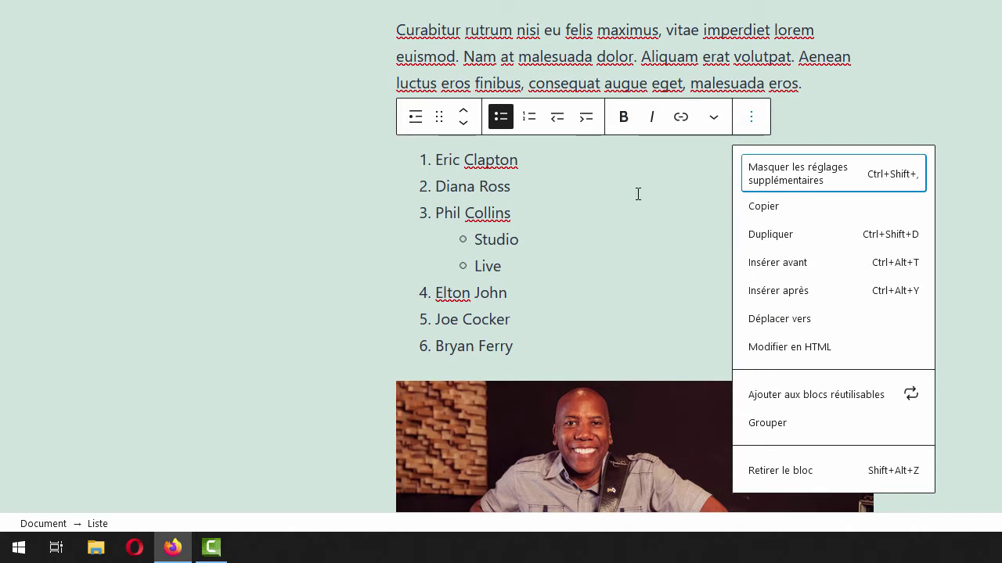
click(607, 201)
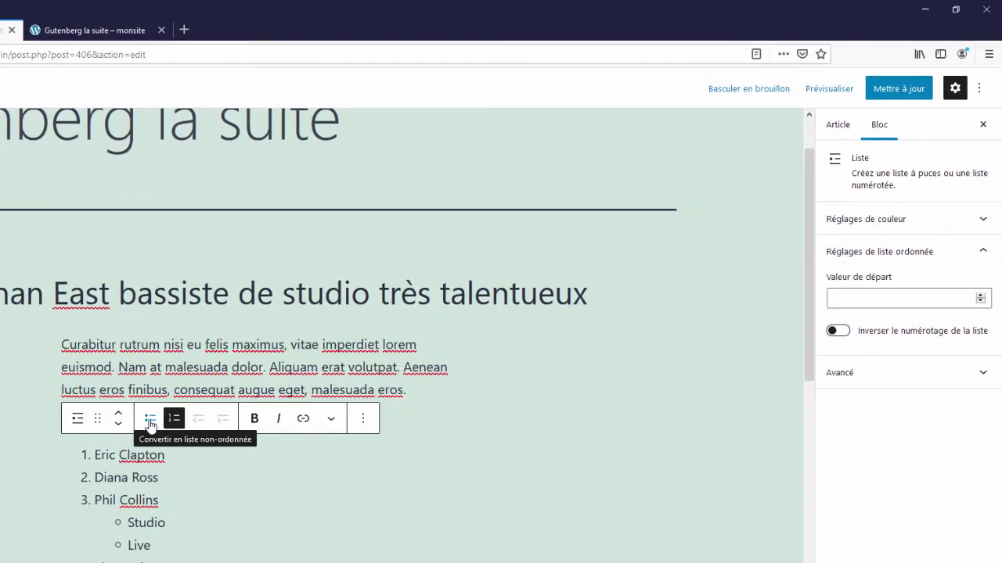
Step: Convert the top-level list of musicians back to an unordered list
click(150, 420)
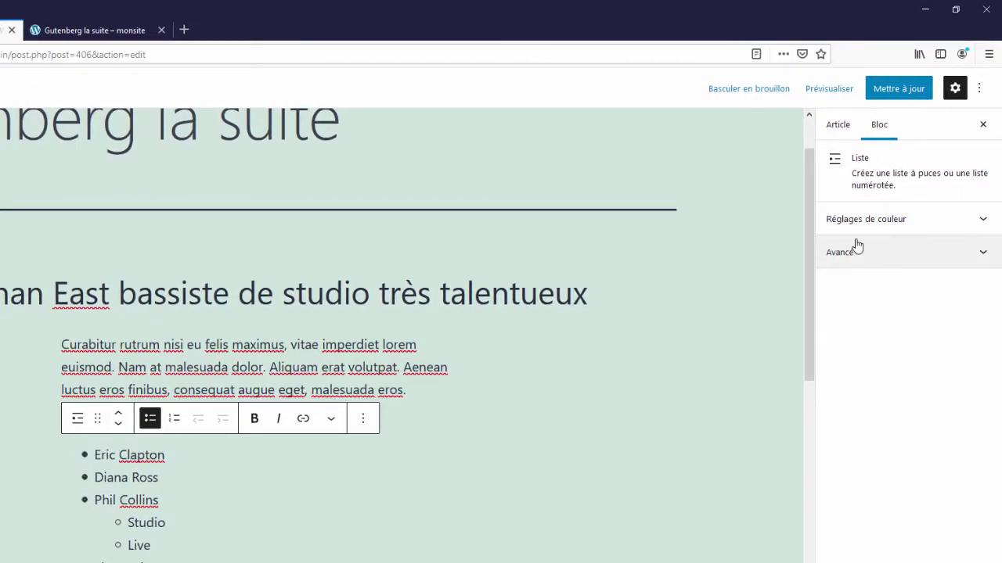
Step: Convert the top-level list of musicians to a numbered list starting at 5 and reverse its numbering
click(177, 420)
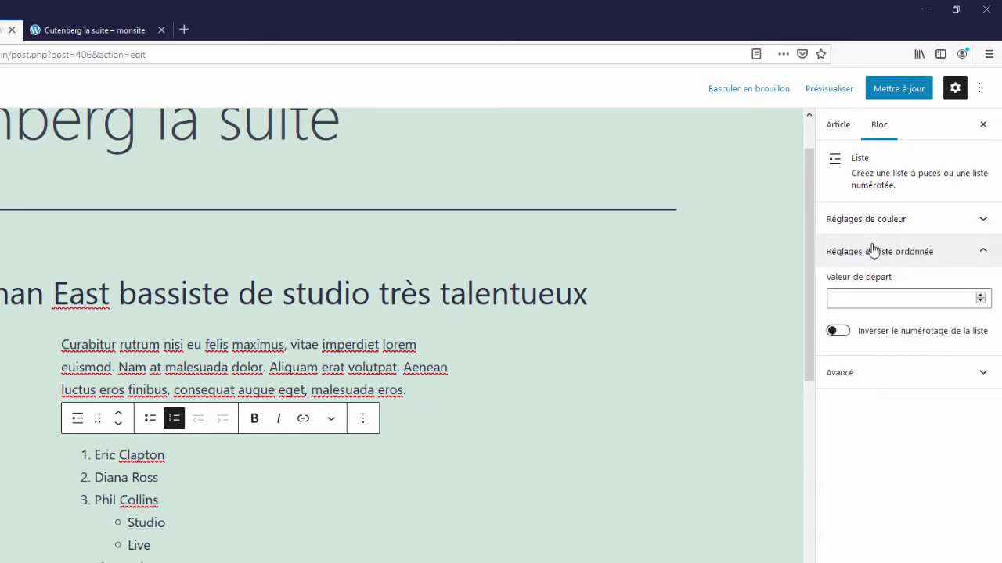
click(848, 300)
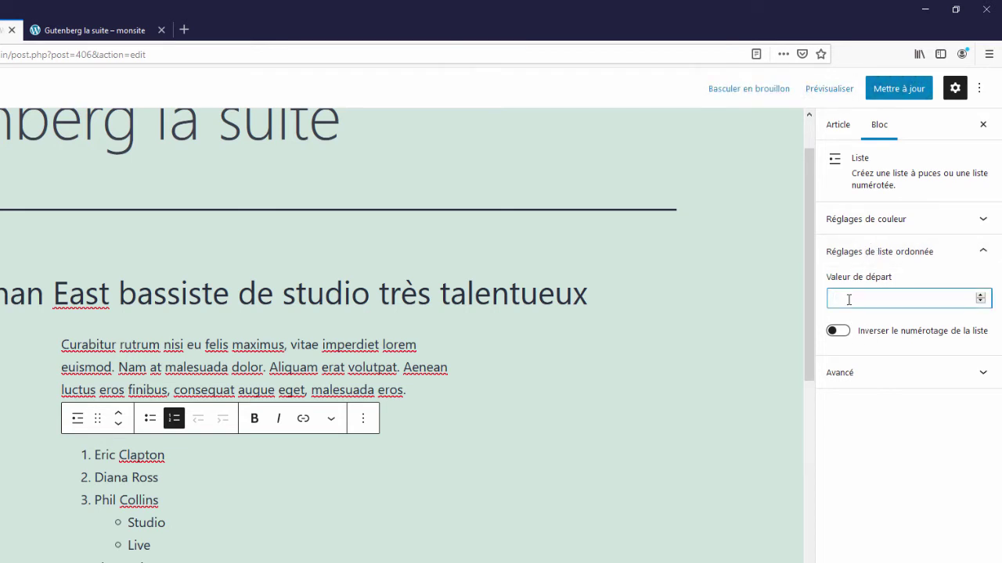
text(5)
key(Tab)
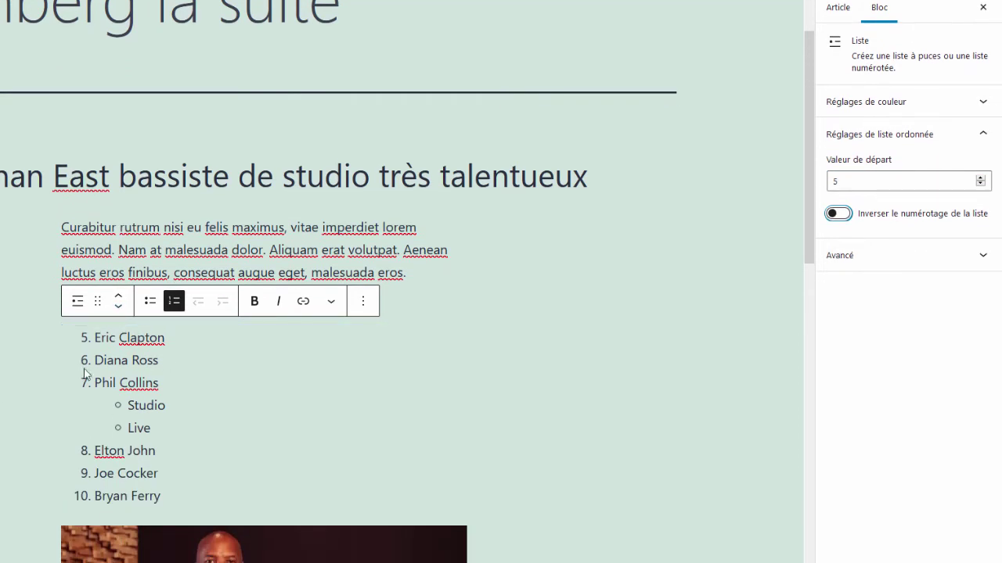
click(844, 216)
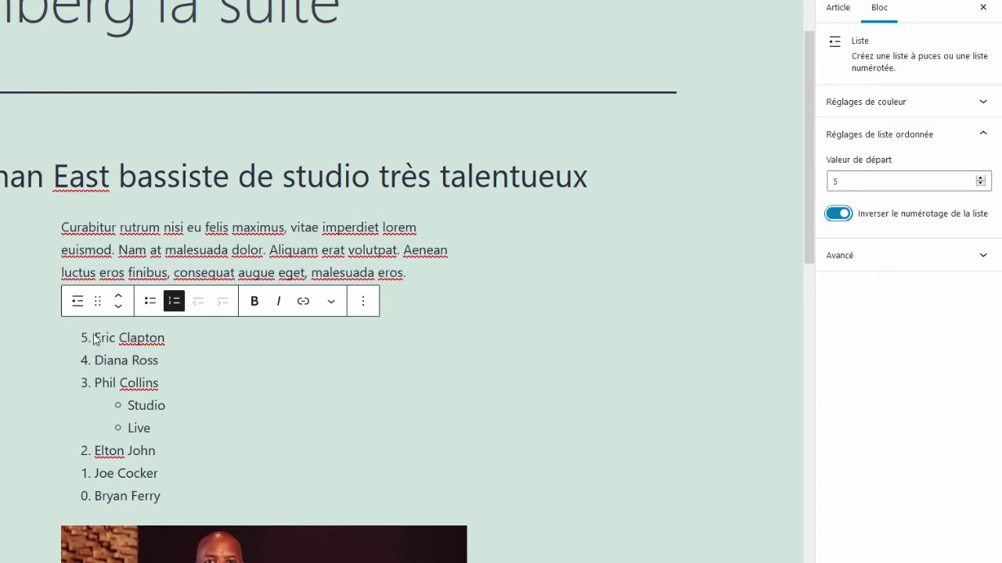
Step: Set the numbered list's starting value to 8 and turn off the reversed numbering
double_click(828, 181)
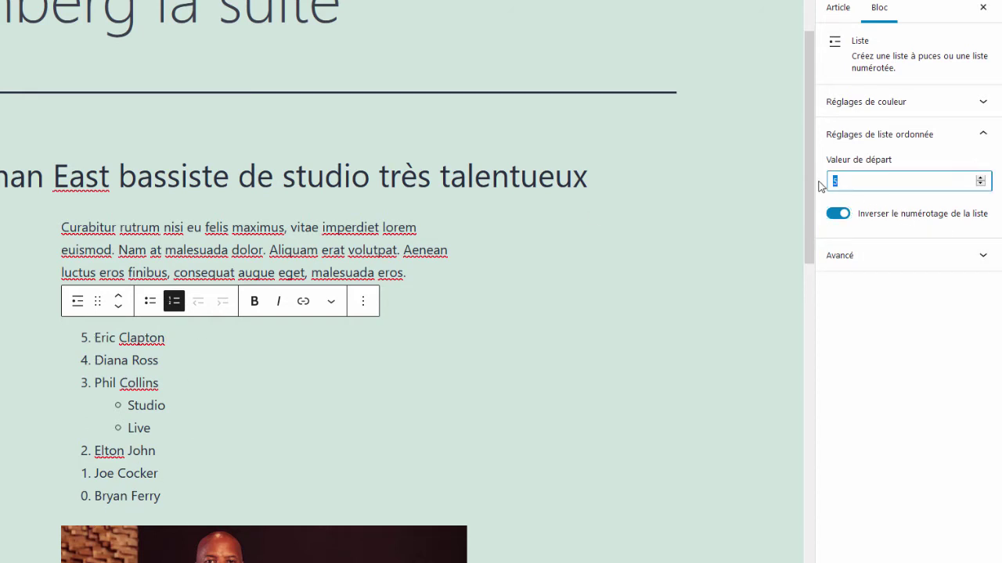
text(8)
click(836, 214)
Step: Clear the numbered list's starting value and deselect the list block
drag(850, 180, 803, 185)
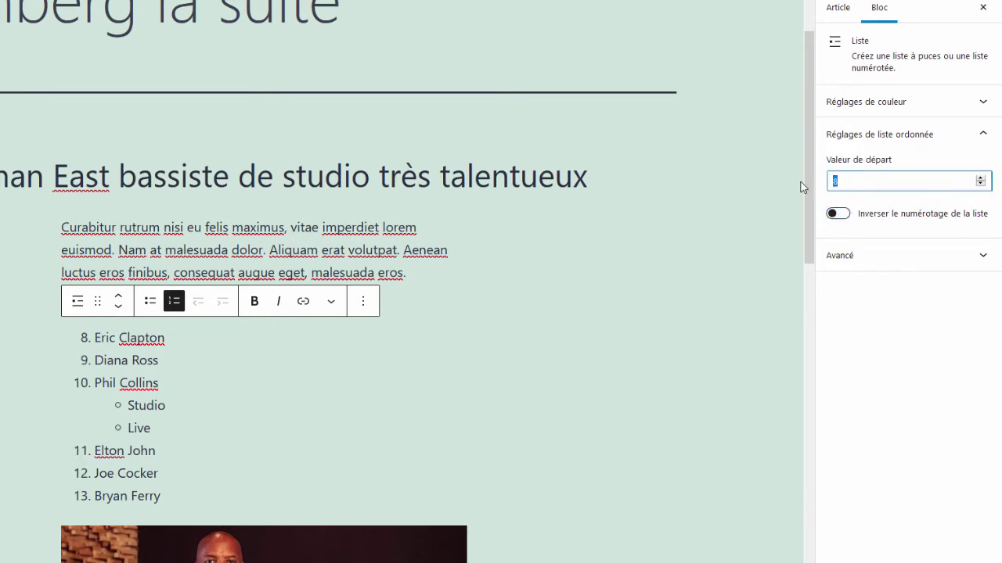
key(BackSpace)
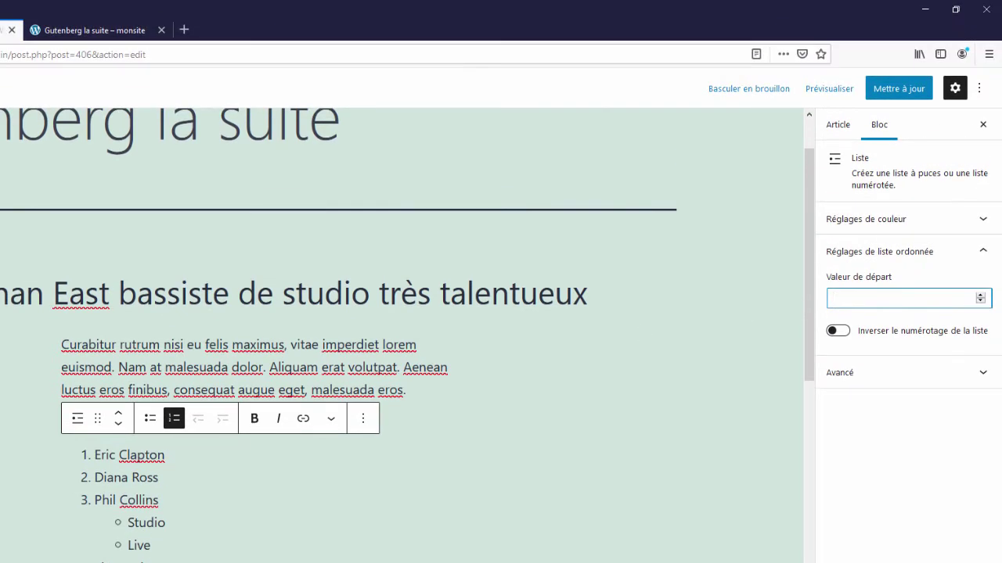
click(270, 520)
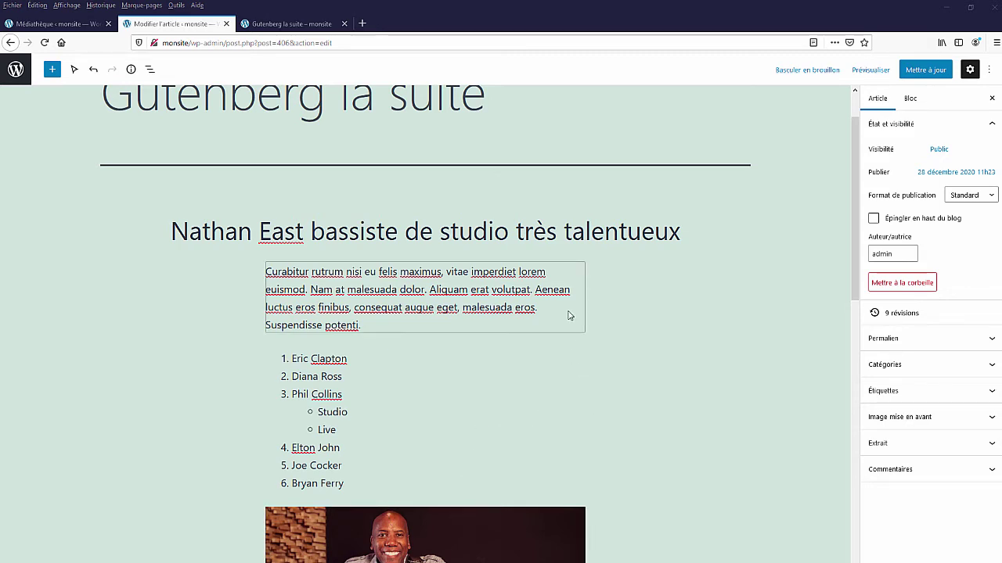
Step: Select the heading, the paragraph, the musician list and the first image together as blocks
click(466, 235)
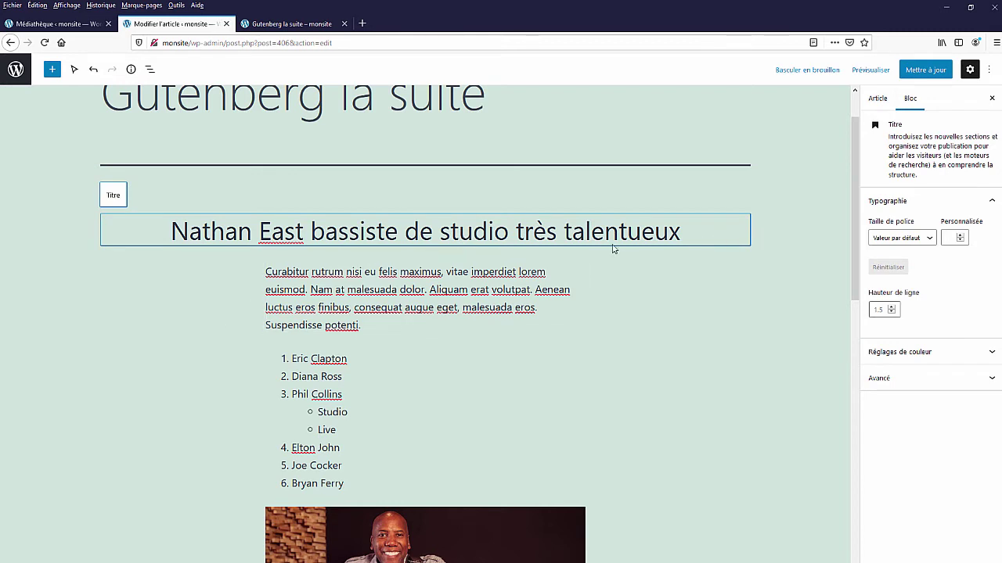
click(70, 69)
key(shift)
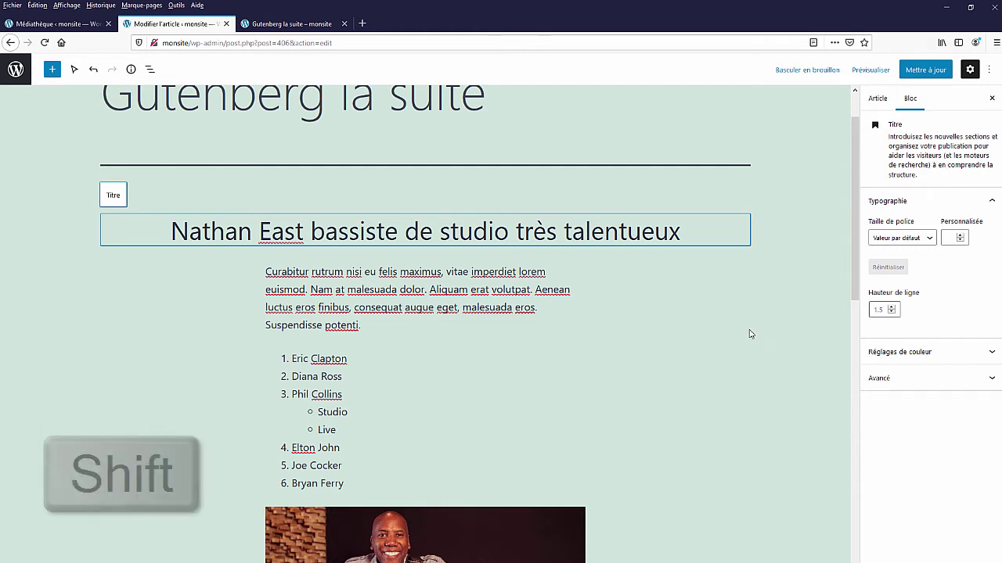
shift+click(575, 312)
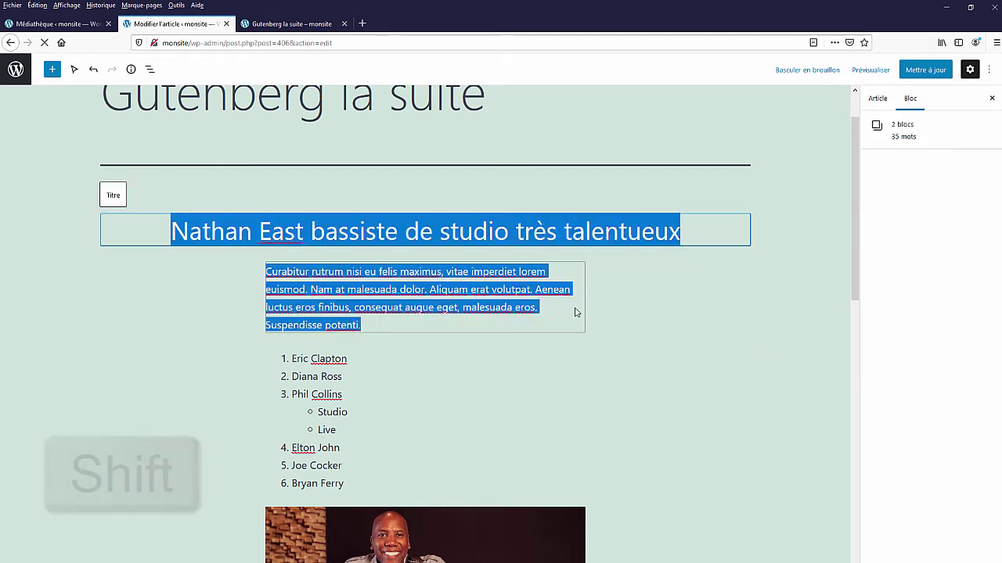
shift+click(364, 410)
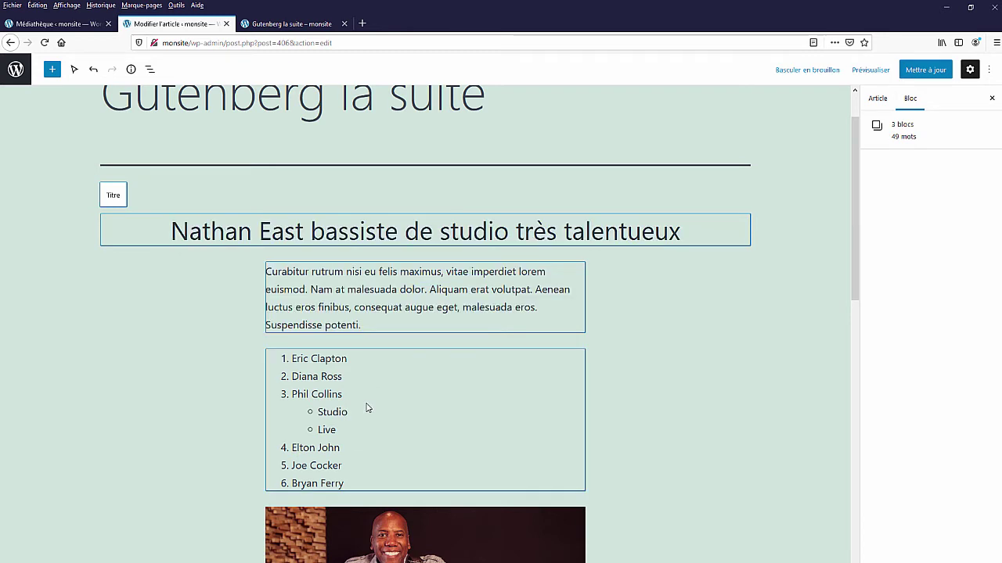
shift+click(519, 539)
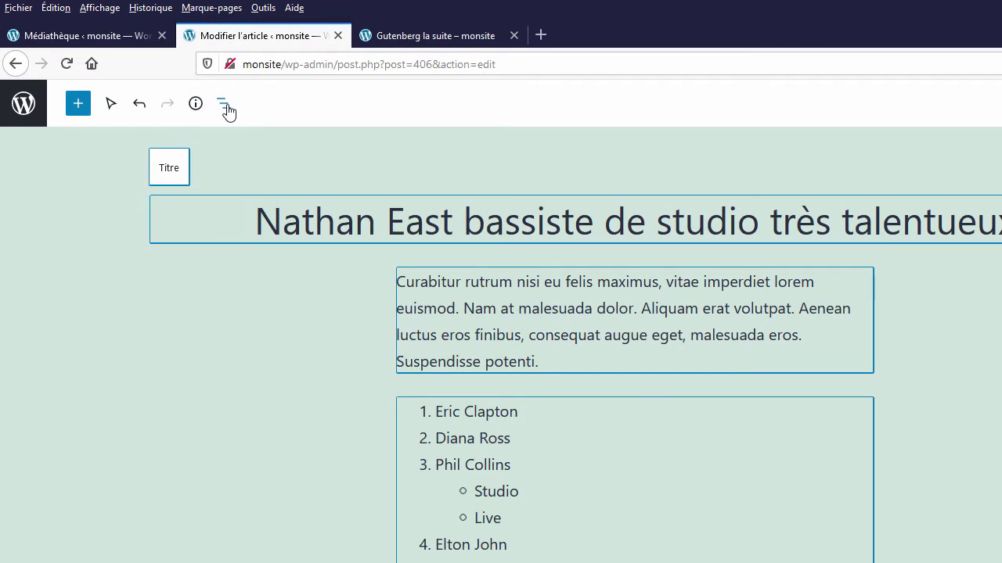
Step: Check the article's block list view and group the selected heading, paragraph, list and image blocks
click(224, 104)
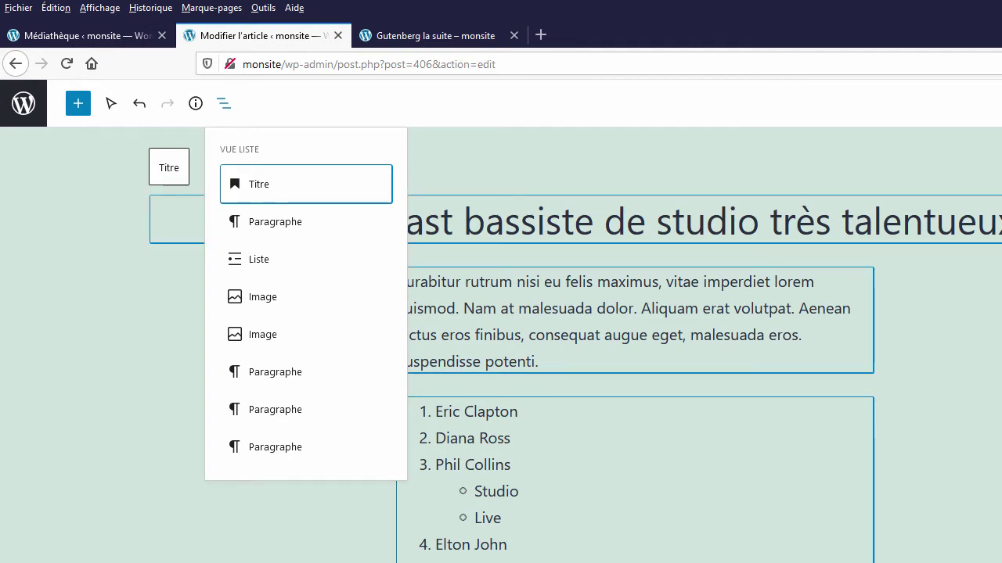
key(Escape)
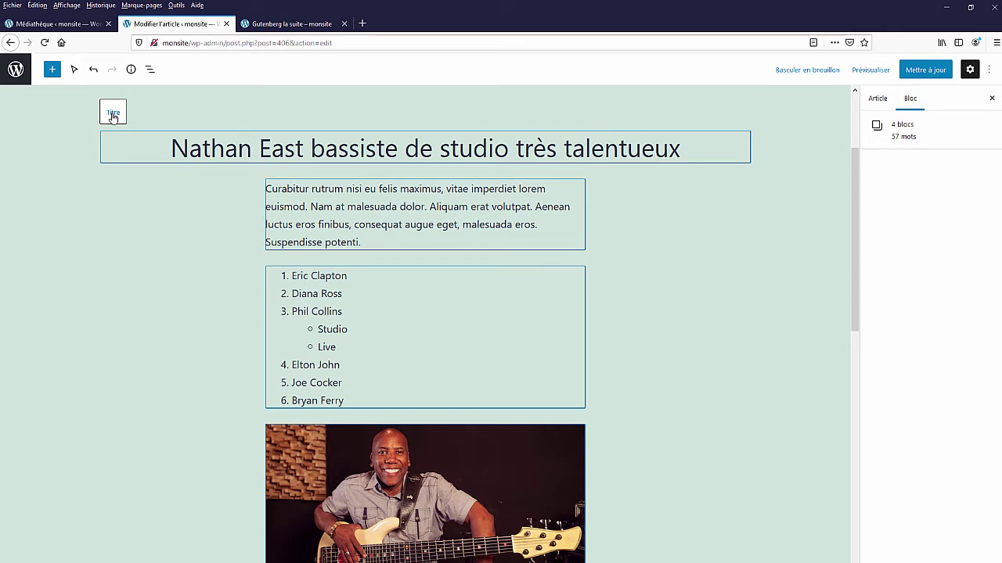
click(113, 115)
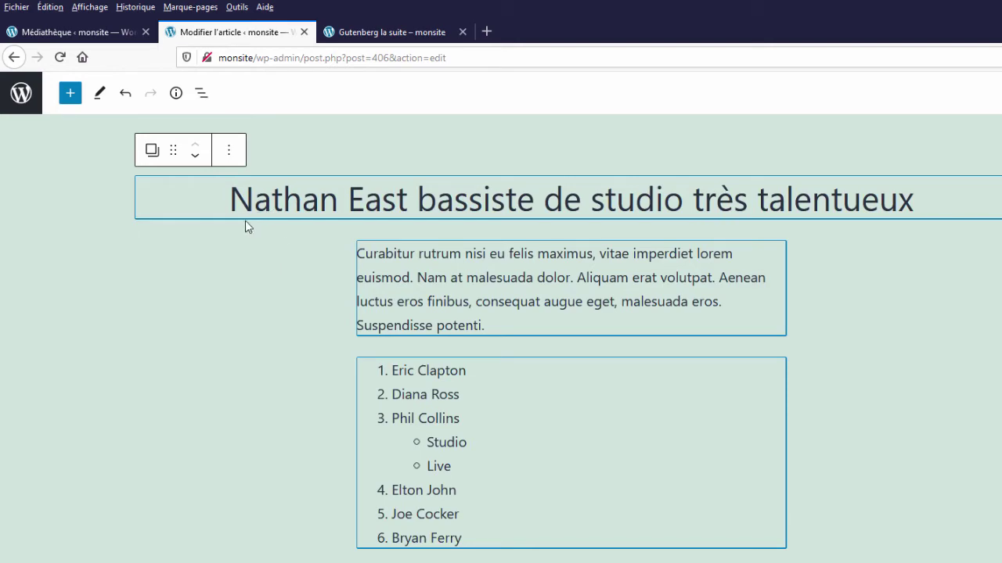
click(228, 151)
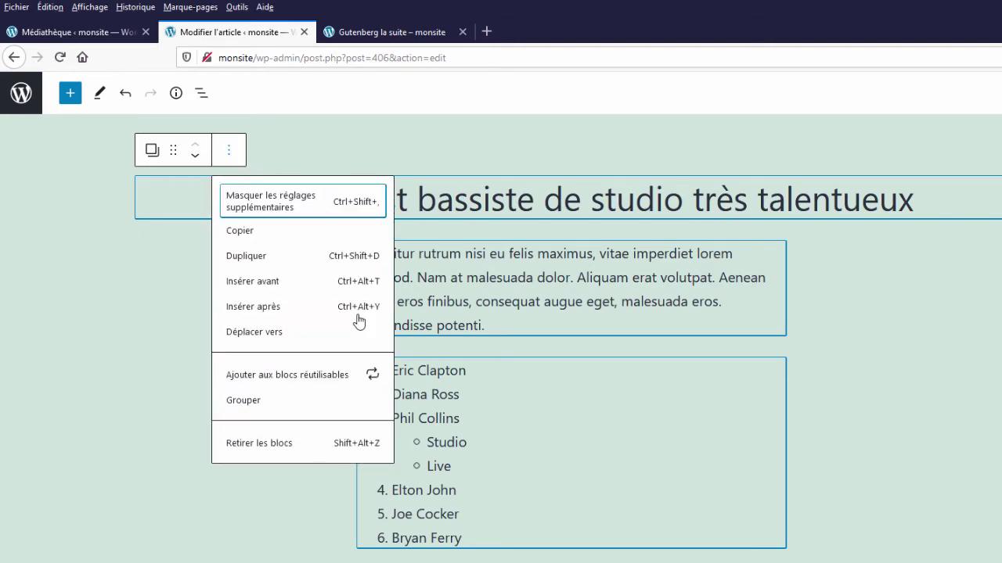
click(246, 402)
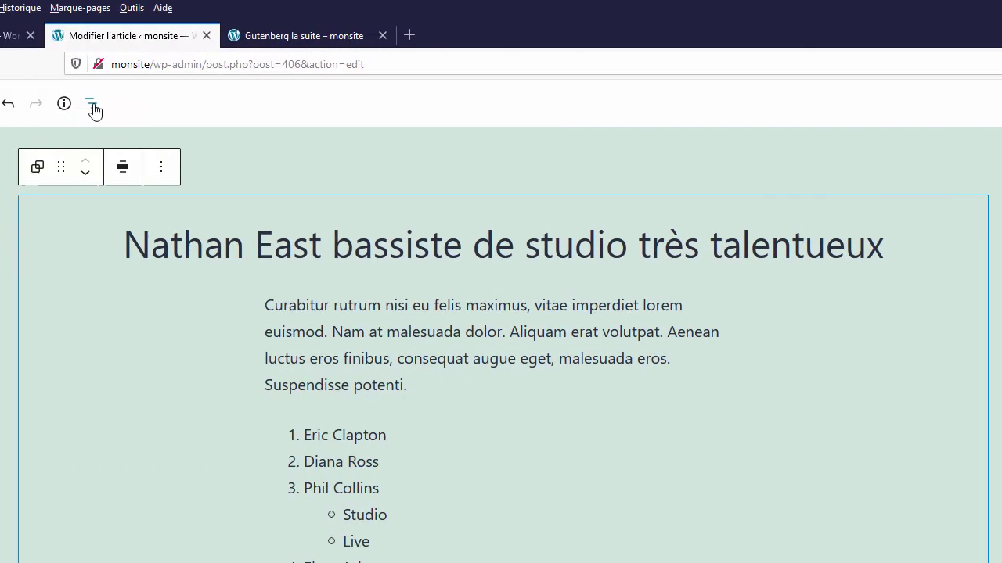
Step: Examine the new group in the list view and block breadcrumb, returning to the document level to deselect it
click(221, 106)
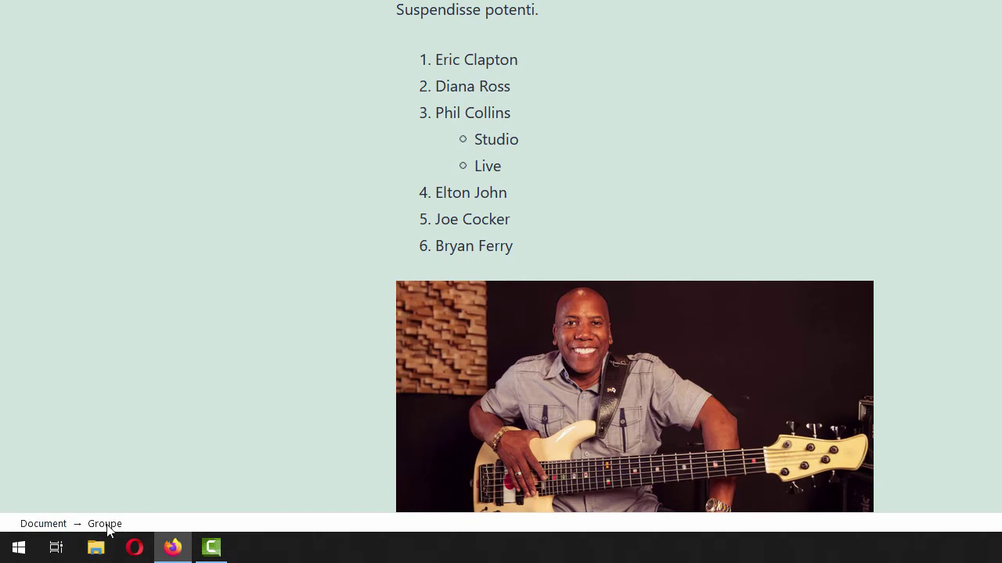
click(44, 531)
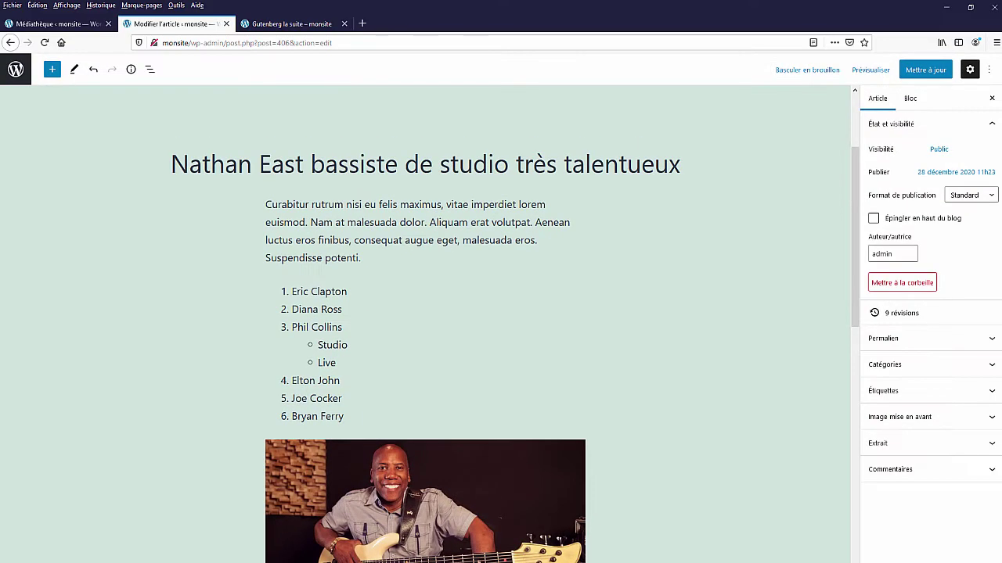
double_click(497, 138)
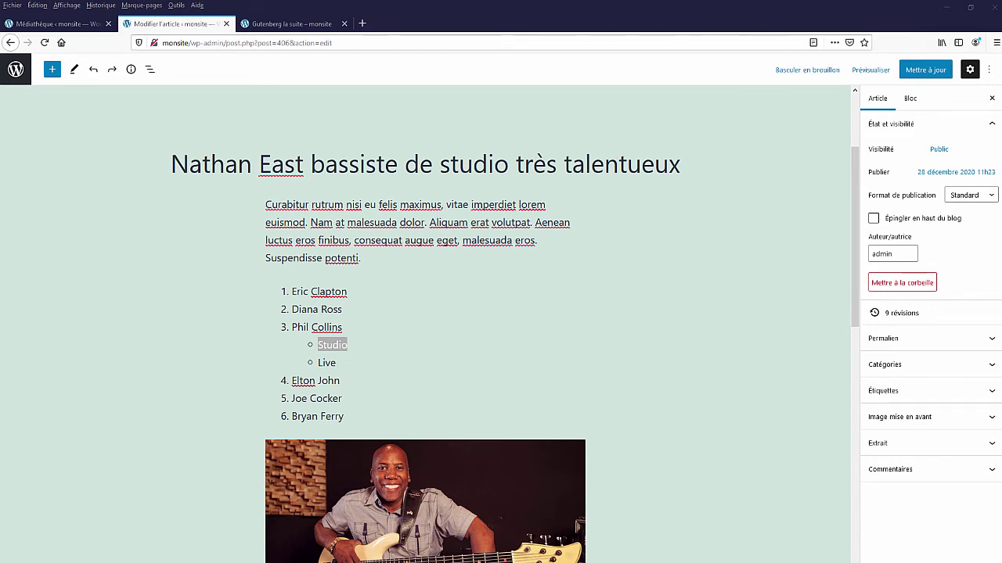
click(762, 303)
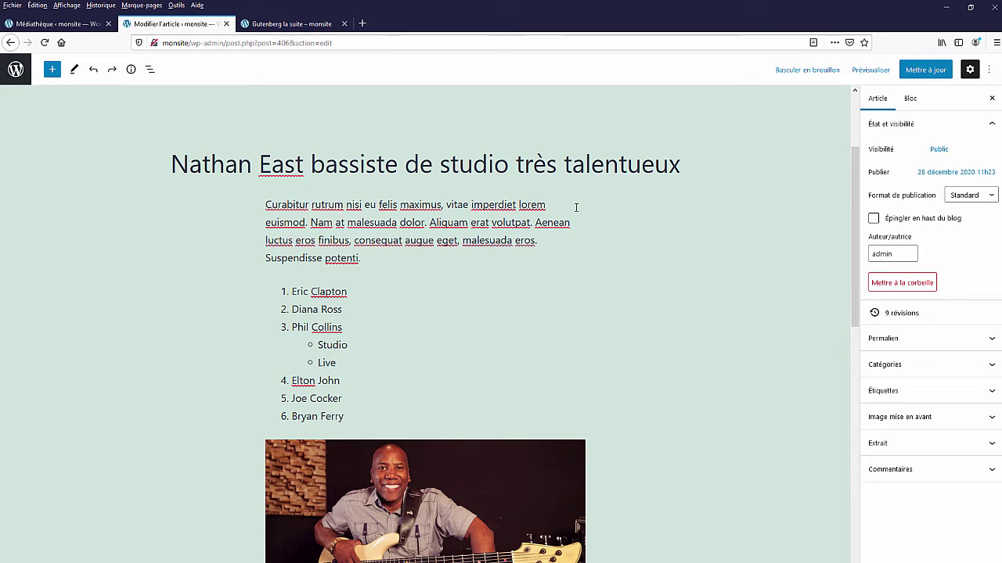
Step: Select the parent group of the heading, ungroup it and check the resulting block structure in the list view
click(440, 164)
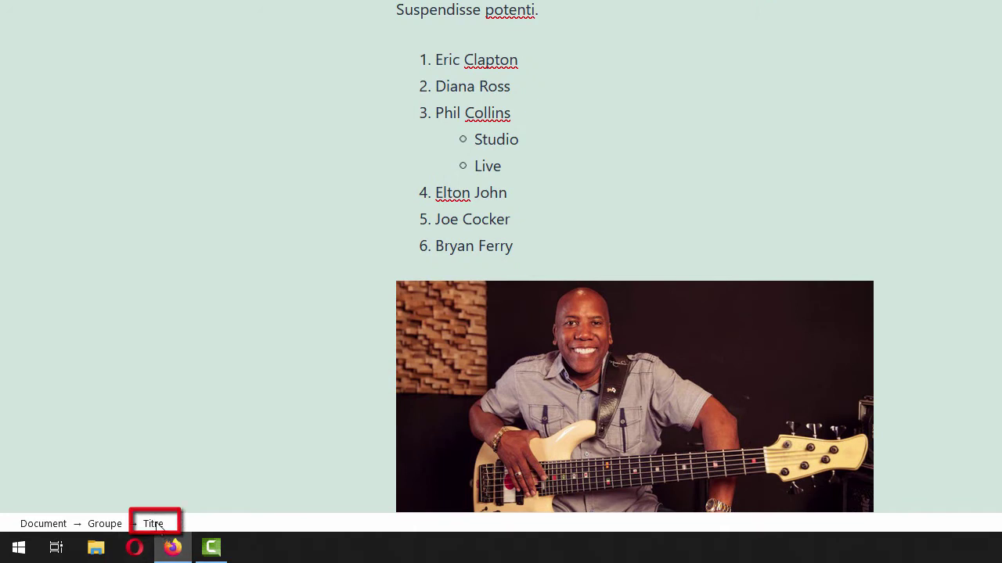
click(105, 524)
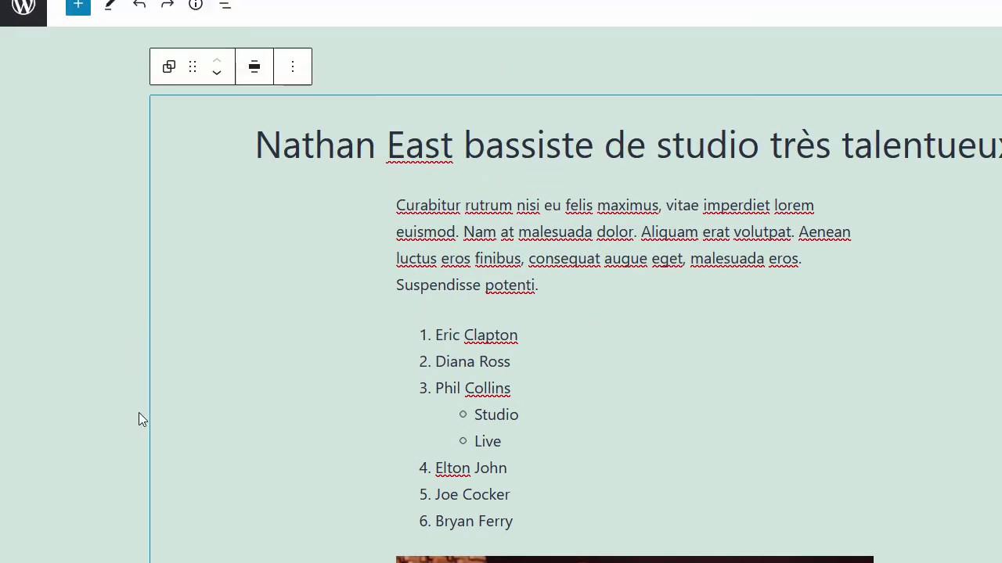
click(299, 74)
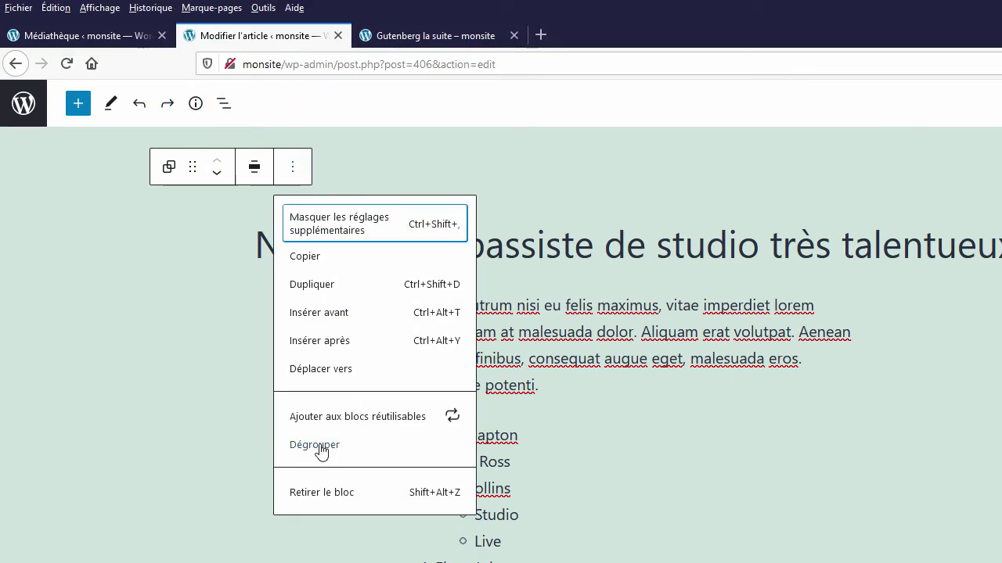
click(317, 444)
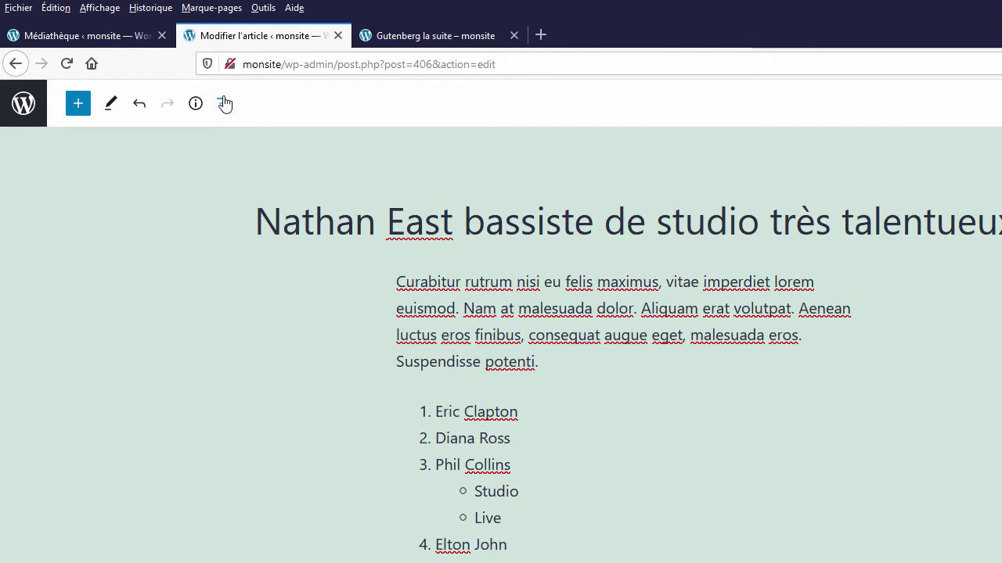
click(224, 104)
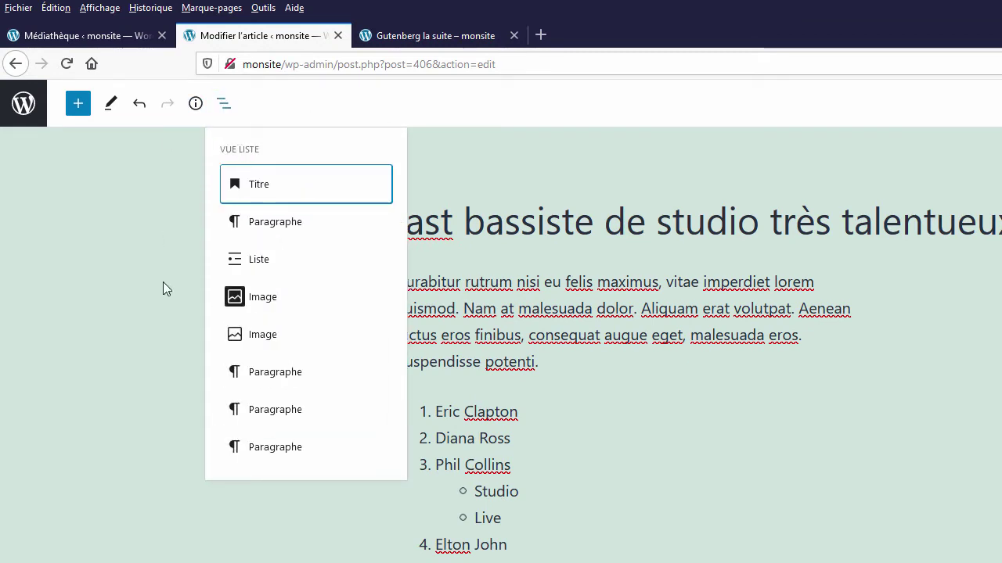
click(180, 307)
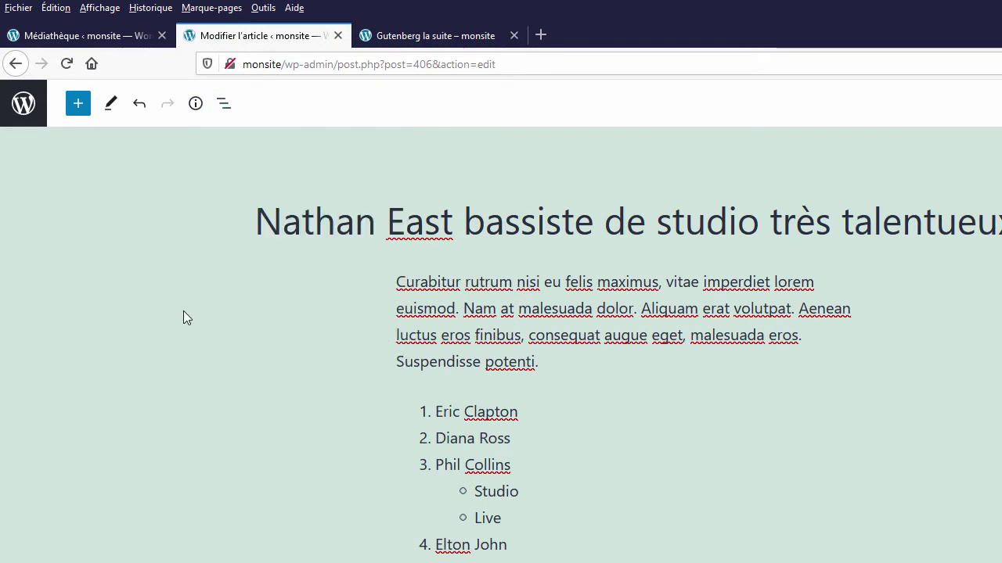
Step: Group the "Nathan East bassiste de studio très talentueux" heading by itself and check the group in the list view
click(528, 225)
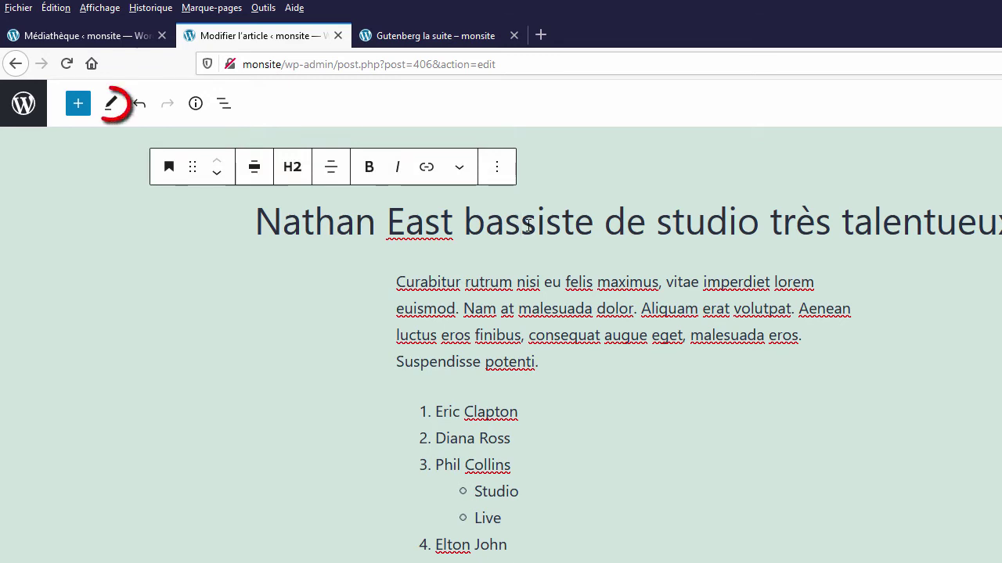
key(Escape)
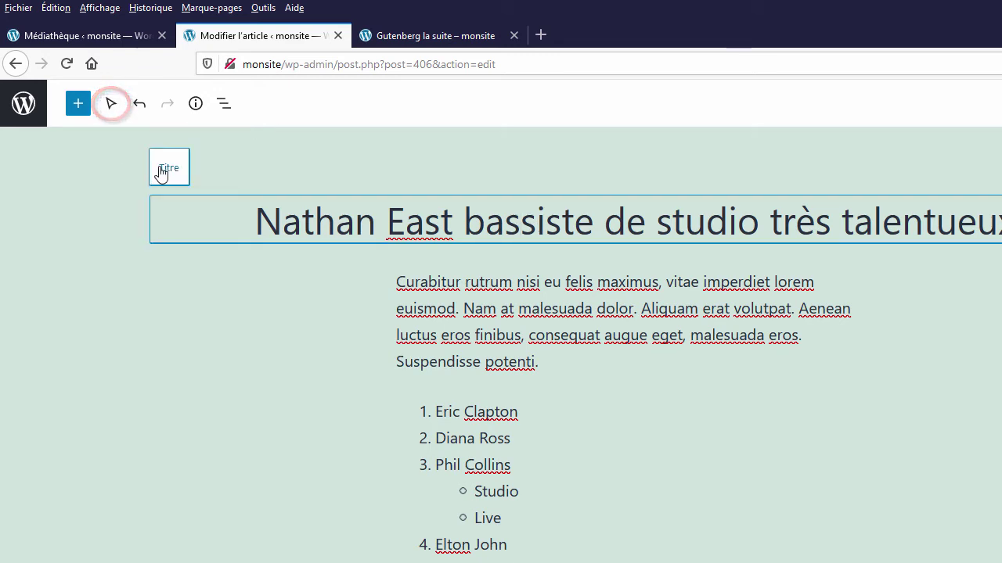
click(166, 169)
click(492, 169)
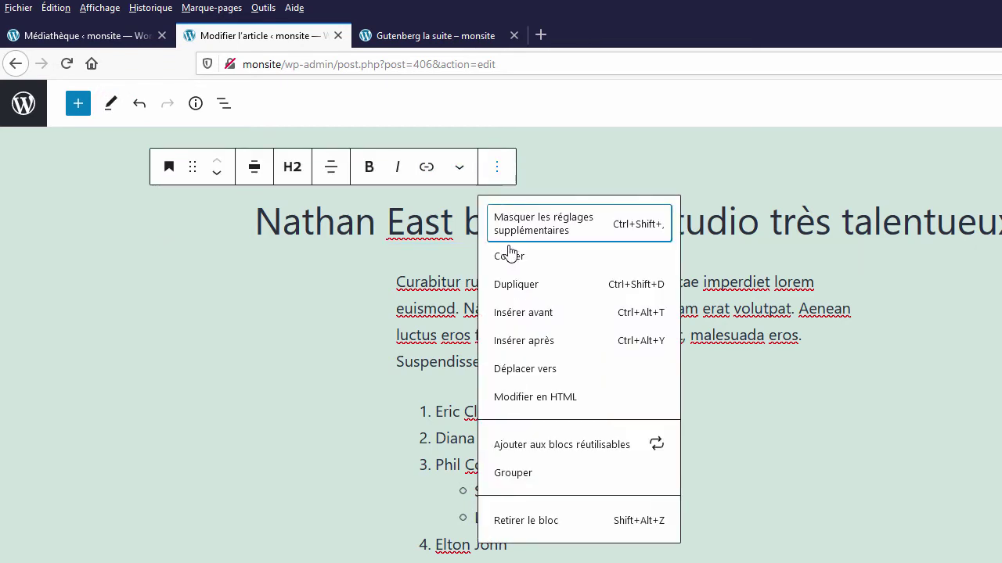
click(507, 477)
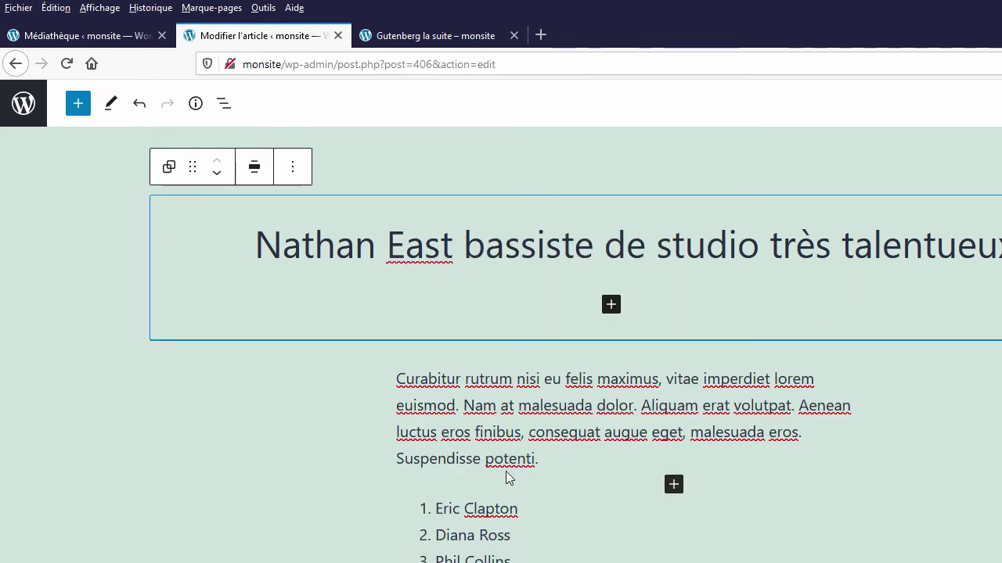
click(223, 104)
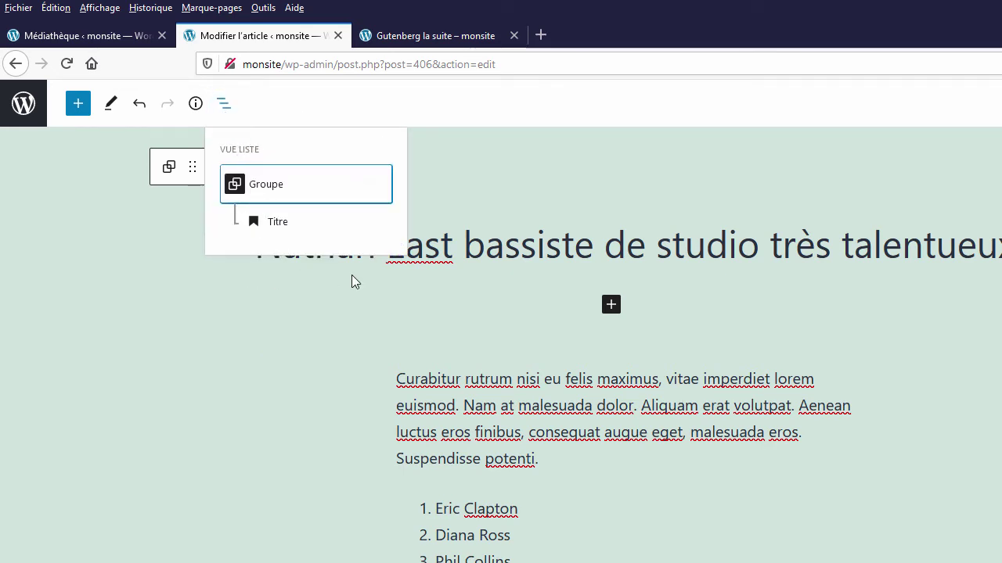
click(176, 424)
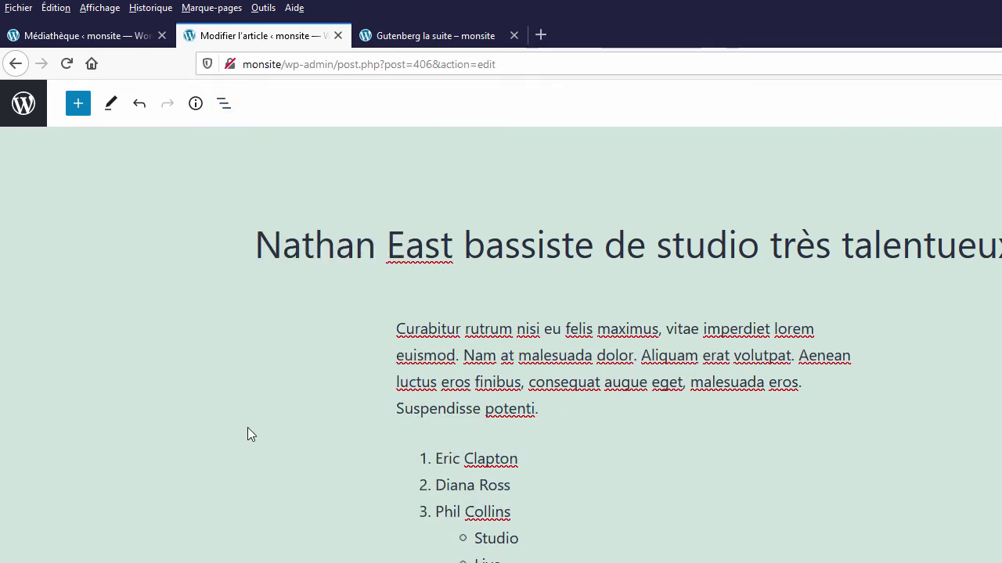
Step: Try to move the first Curabitur paragraph into the heading's group and check its placement in the list view
click(550, 356)
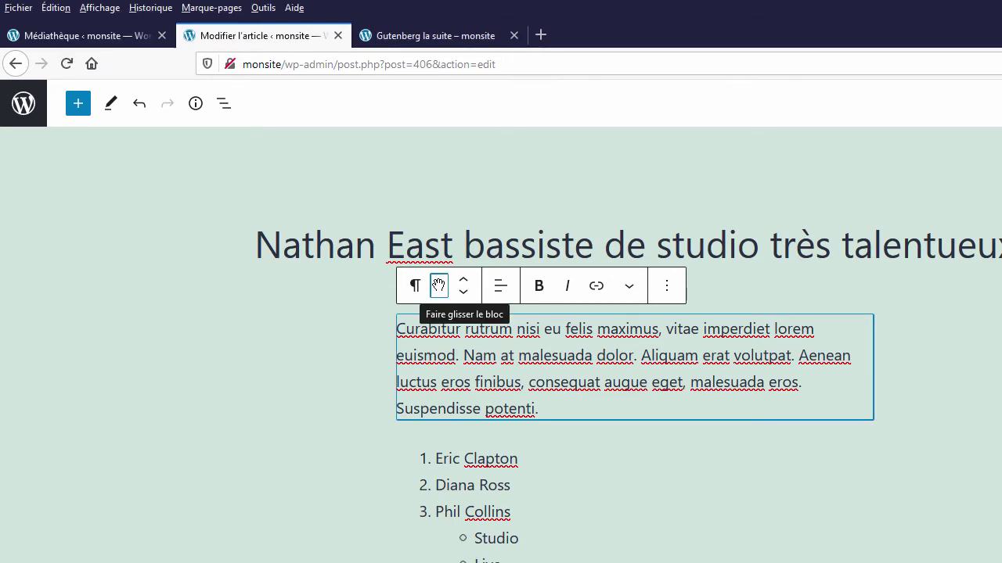
drag(439, 285, 563, 284)
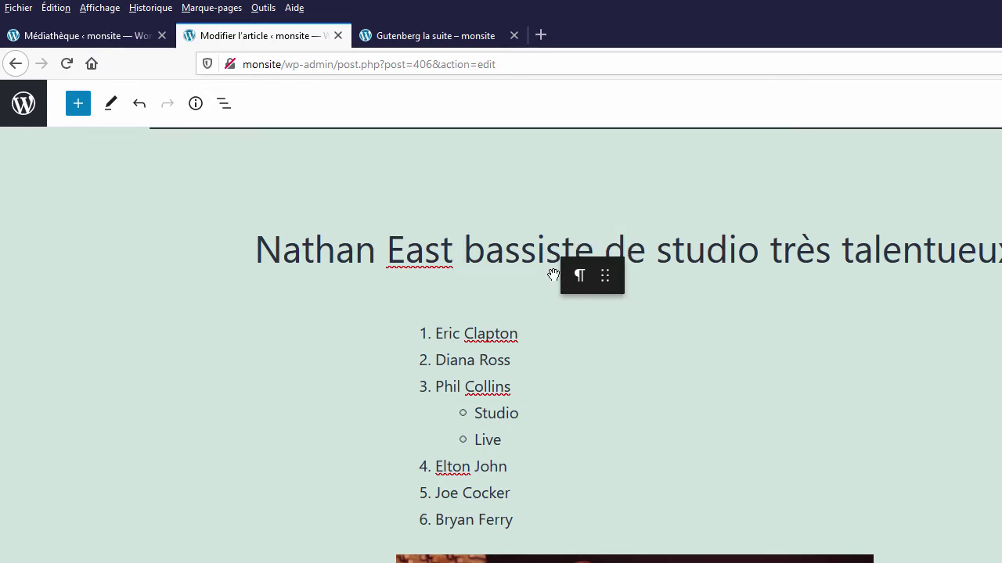
click(225, 105)
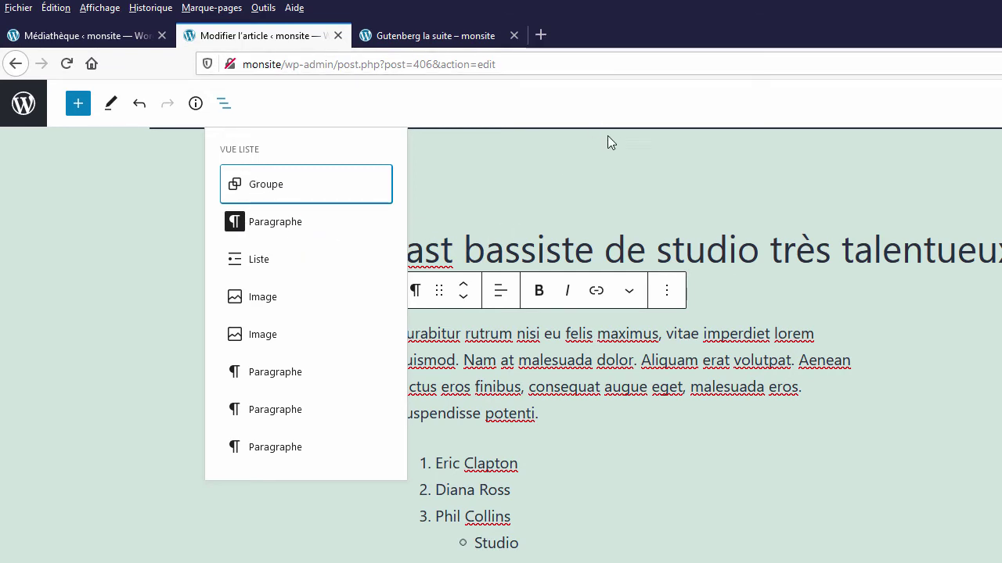
click(146, 429)
Step: Move the paragraph below the heading into the heading's group and verify the nesting in the list view
click(446, 357)
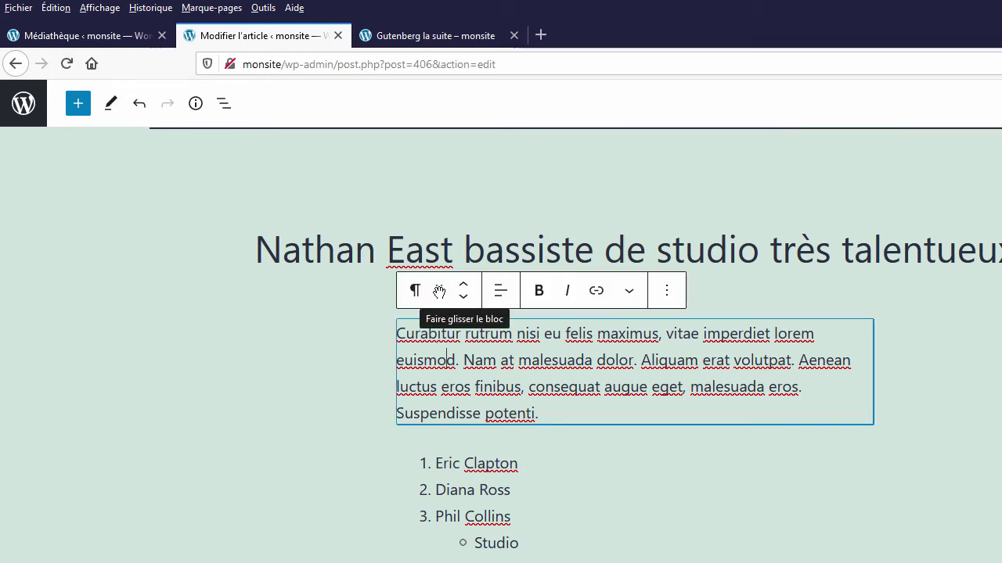
drag(442, 291, 554, 285)
click(224, 103)
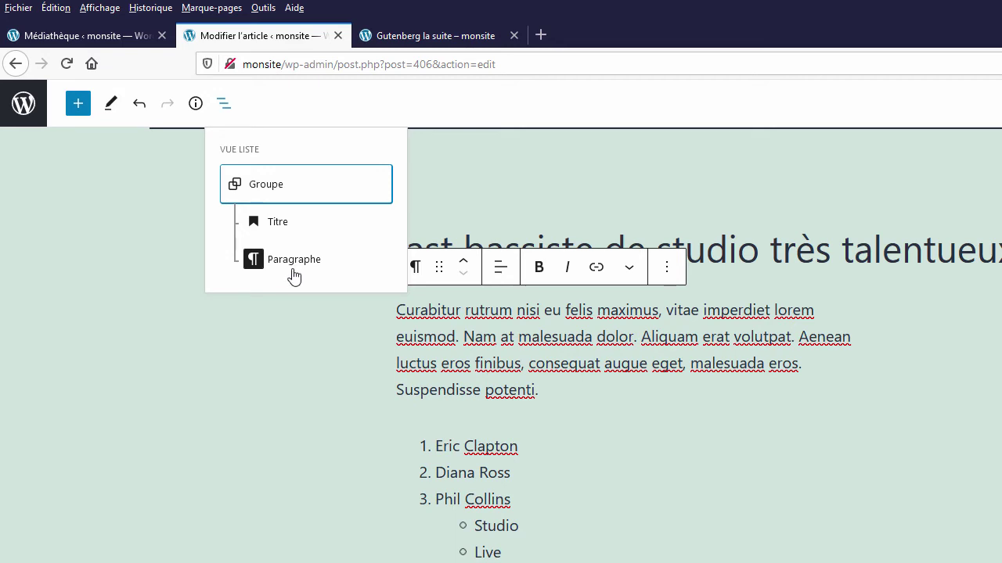
Step: Try to move the numbered musician list into the group and check its placement in the list view
click(587, 529)
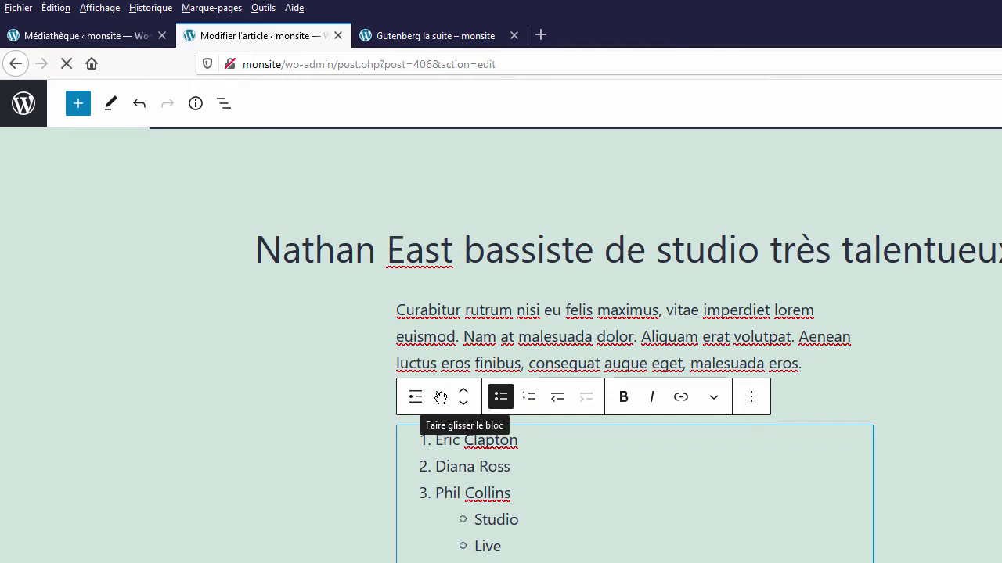
drag(441, 398, 556, 391)
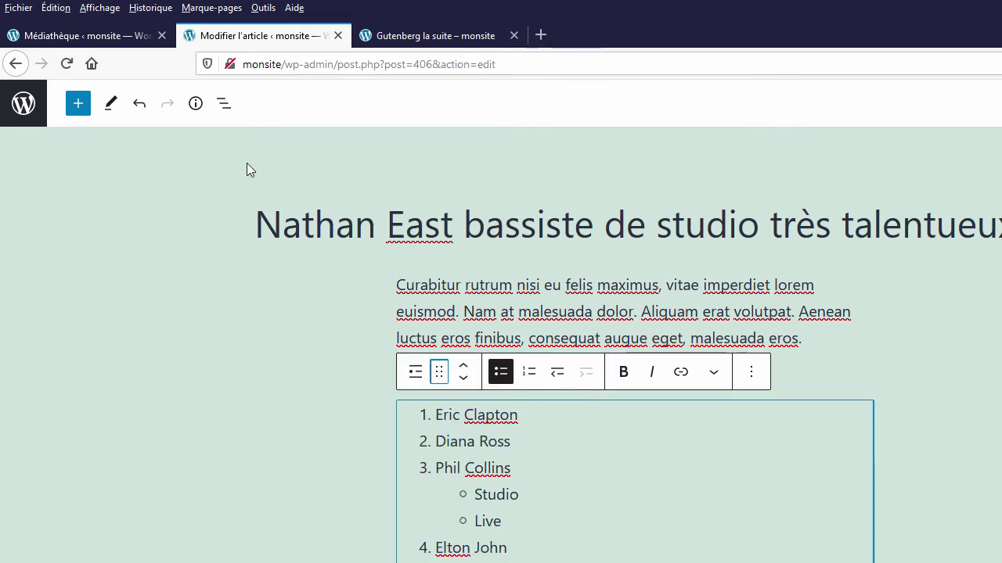
click(226, 104)
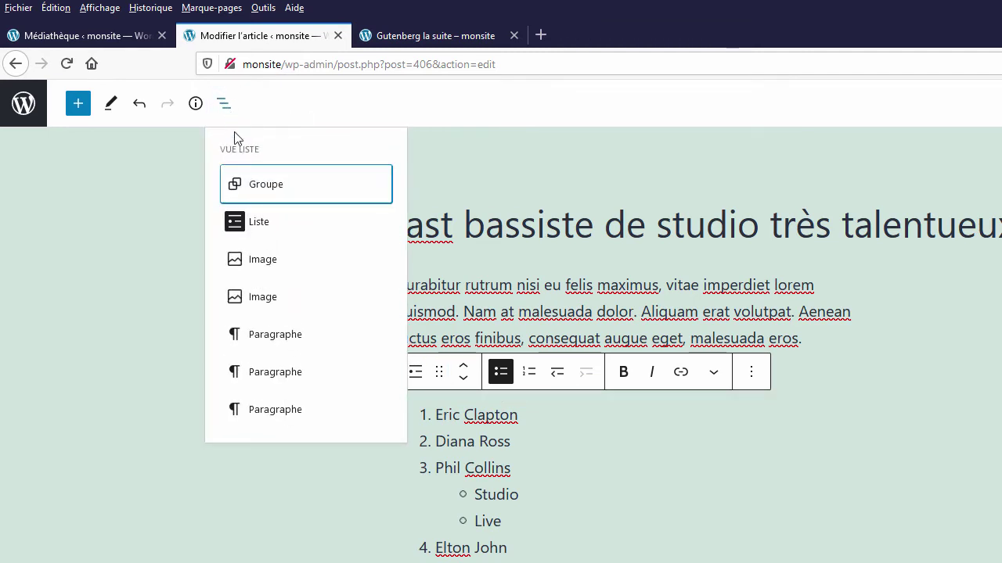
click(130, 340)
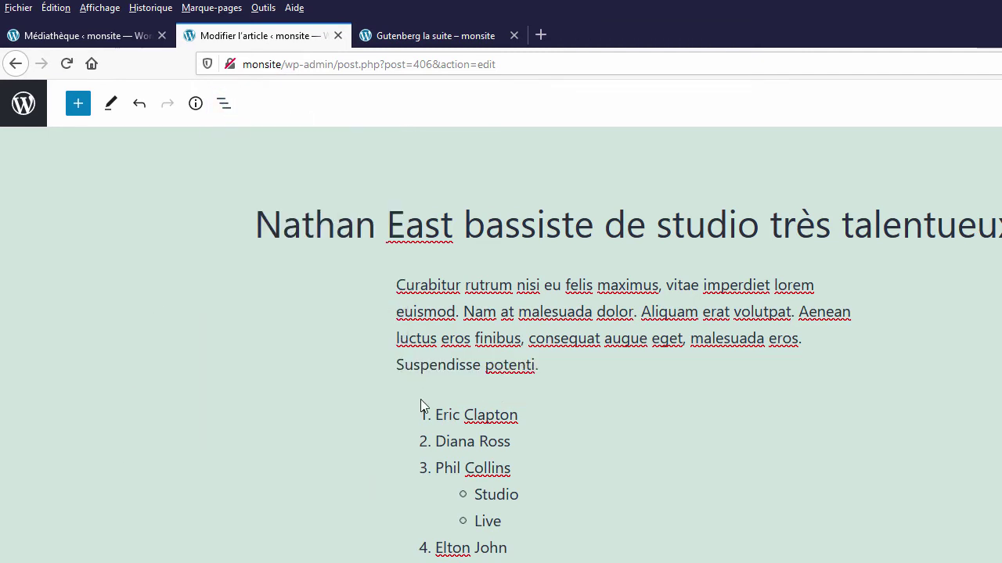
Step: Move the numbered musician list into the heading's group and place the Curabitur paragraph above it
click(448, 445)
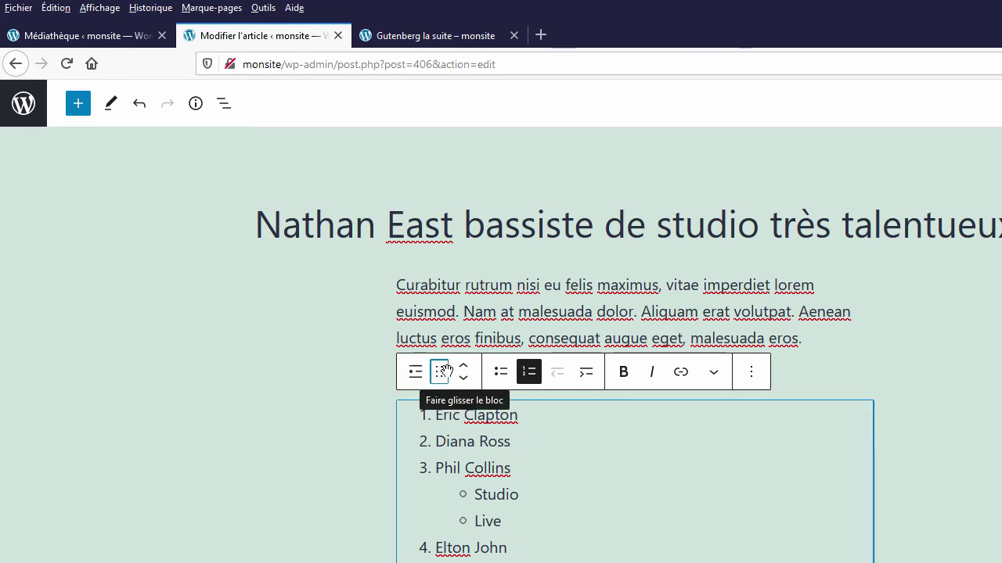
drag(442, 371, 487, 349)
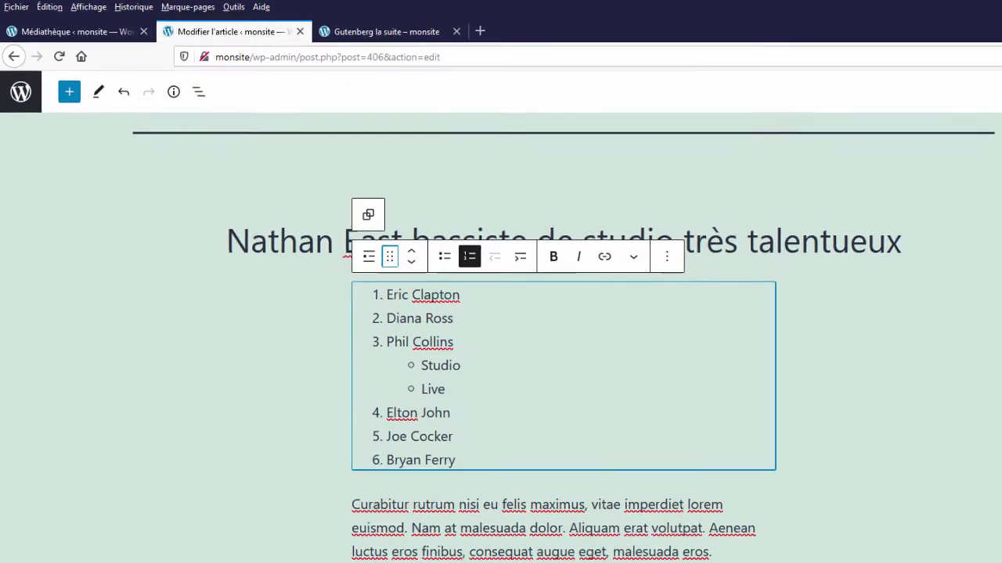
click(439, 552)
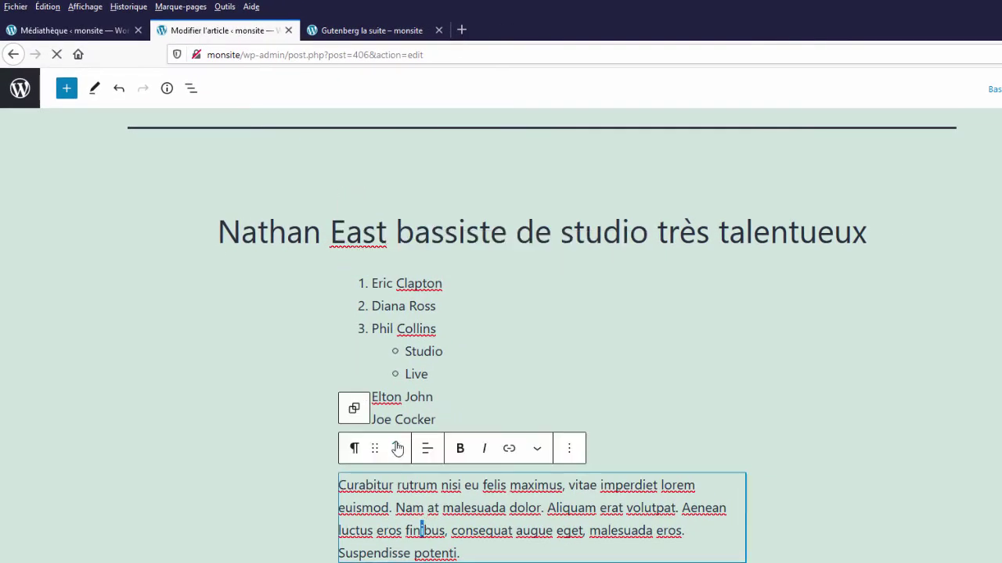
click(398, 447)
Step: Move the Nathan East image into the group below the musician list and check the group's structure in the list view
scroll(384, 501, down, 4)
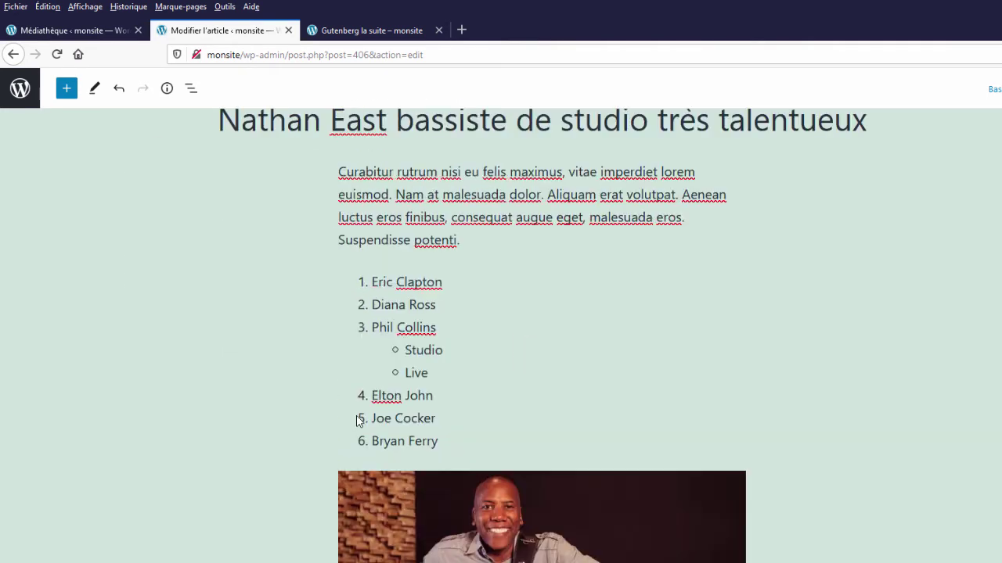
scroll(404, 457, down, 2)
click(454, 482)
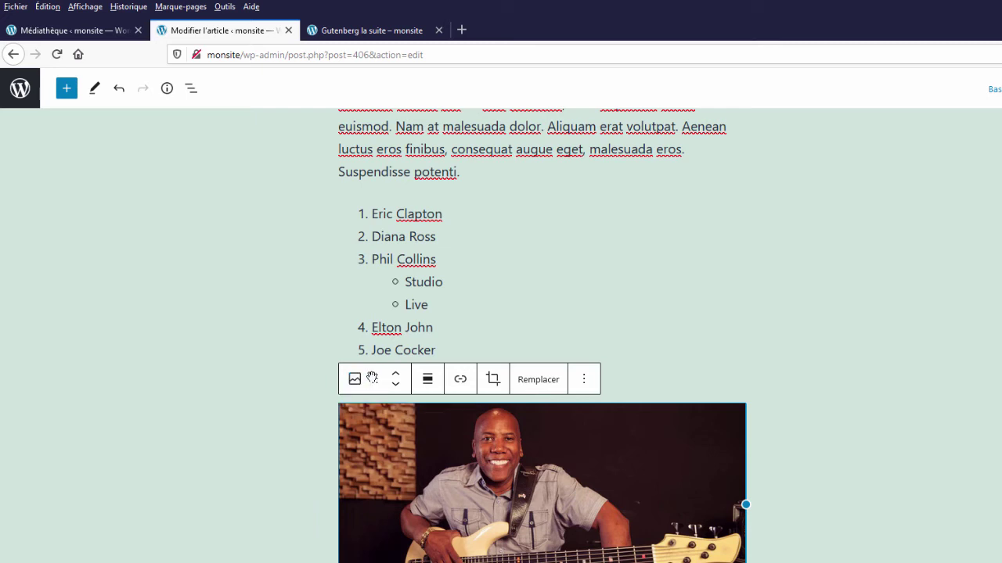
drag(376, 380, 412, 358)
click(395, 338)
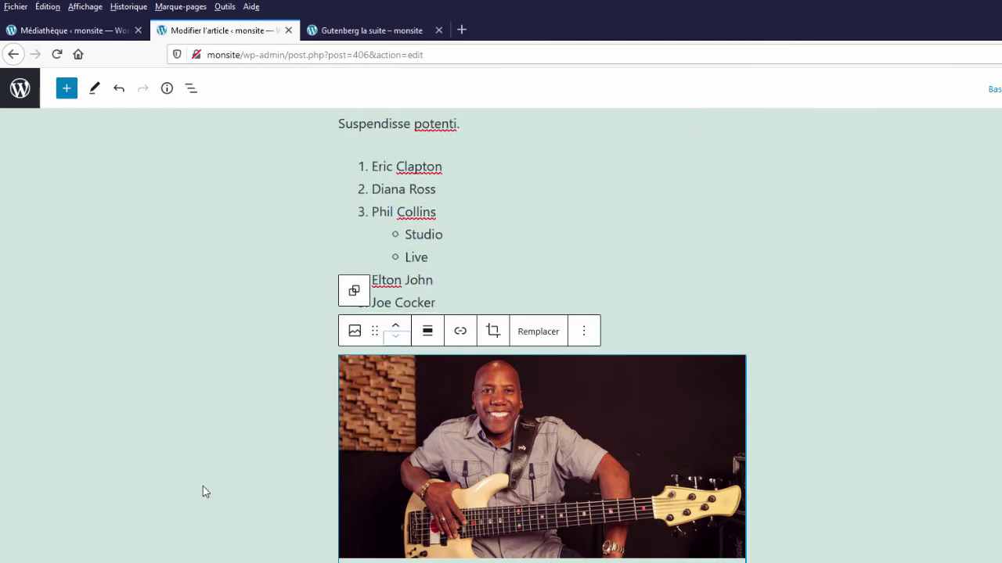
scroll(129, 458, up, 5)
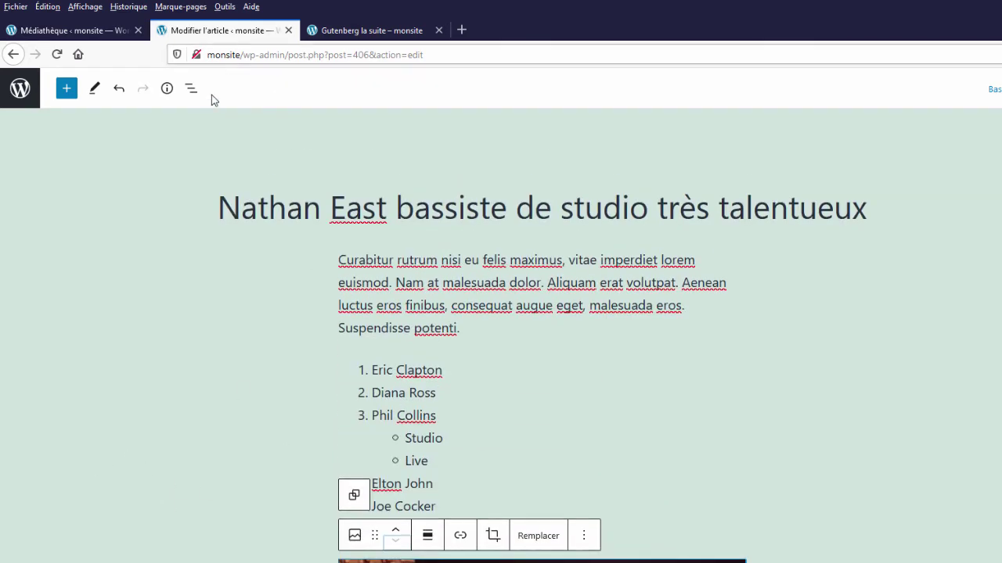
click(191, 93)
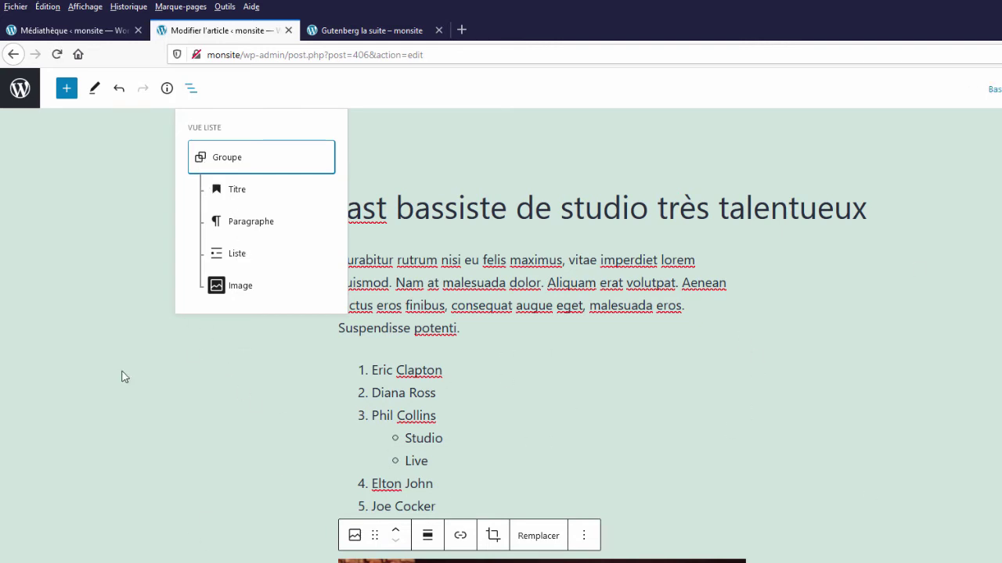
click(882, 391)
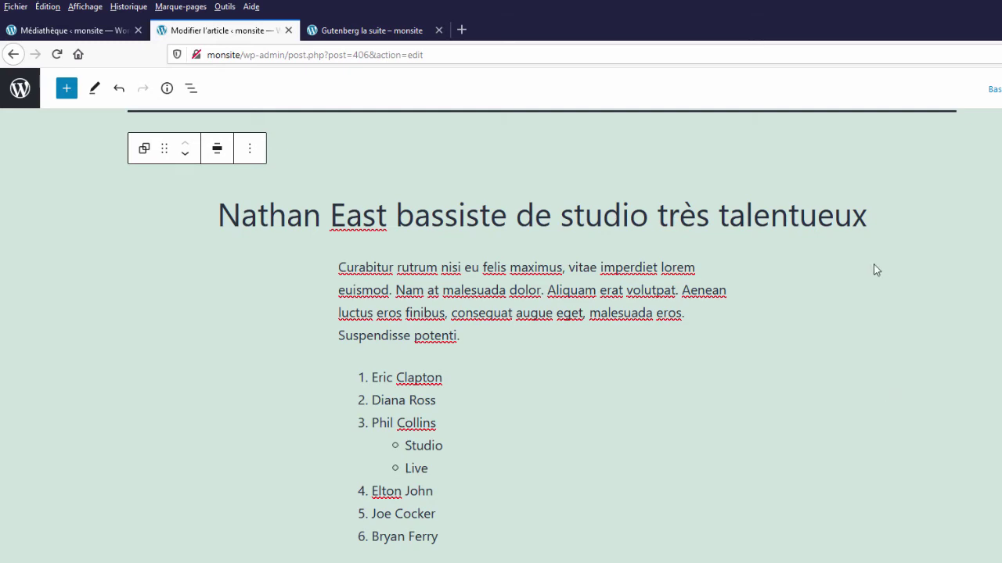
Step: Test grouping the second paragraph below the Lee Sklar image by itself and undo that grouping
scroll(659, 379, down, 10)
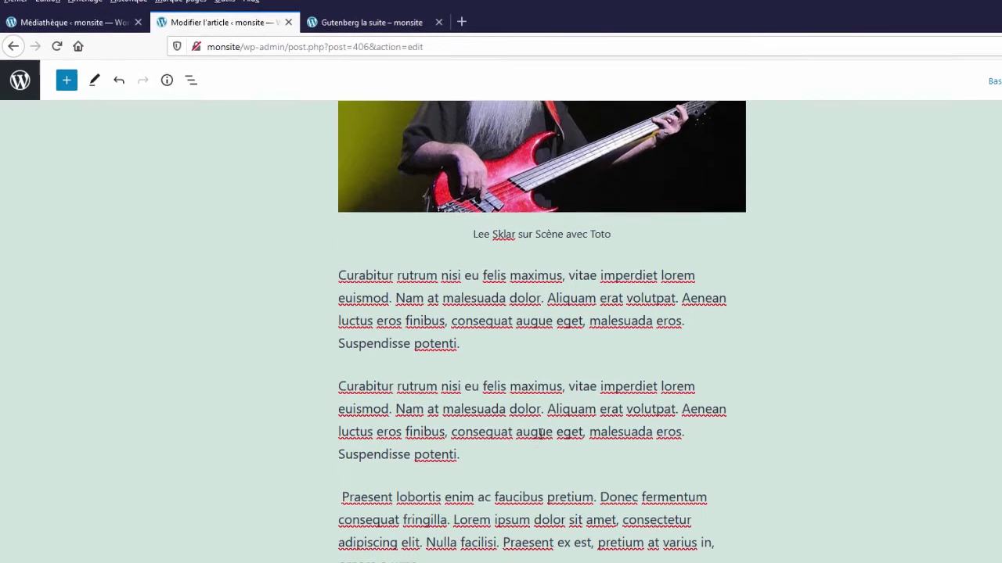
click(540, 348)
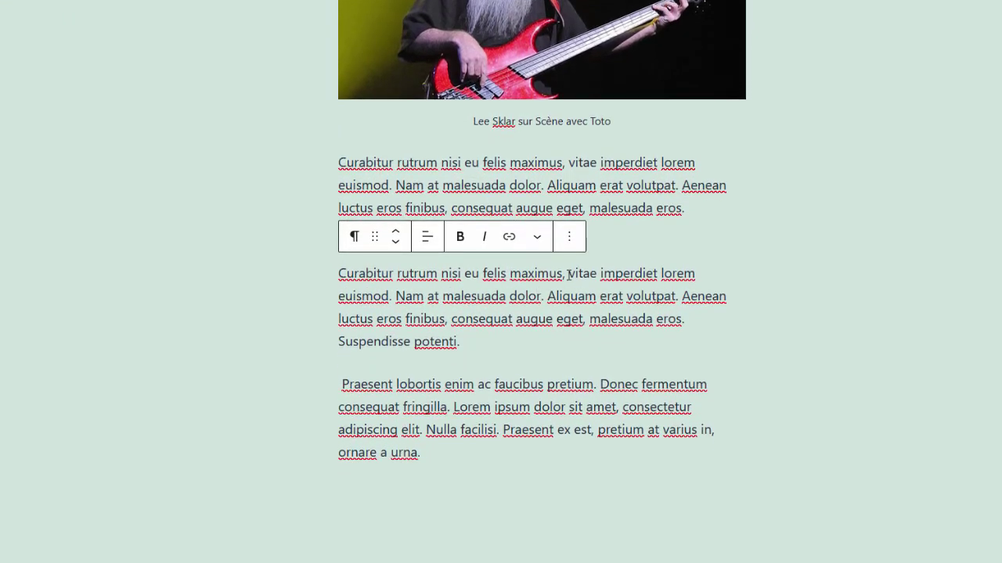
click(569, 236)
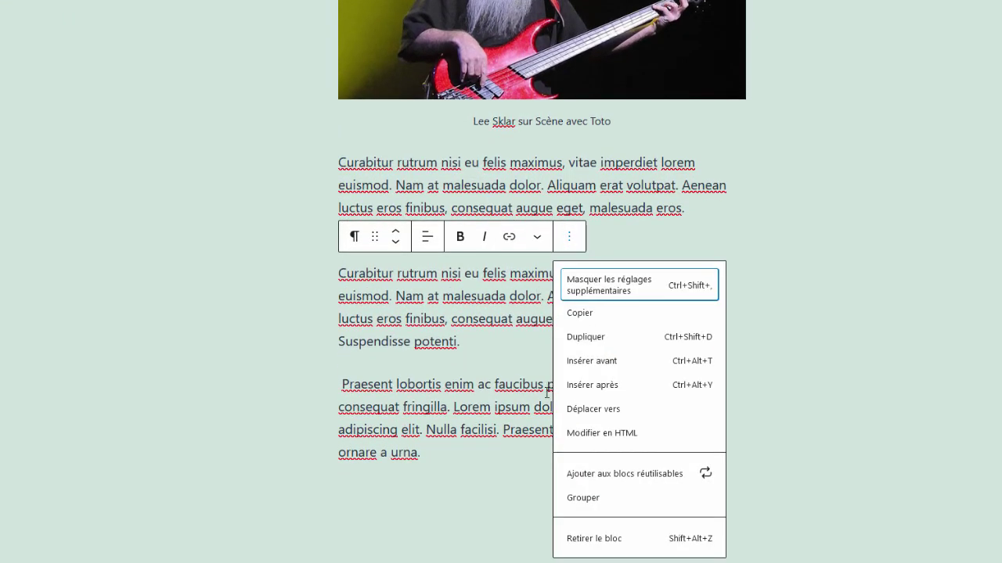
click(585, 498)
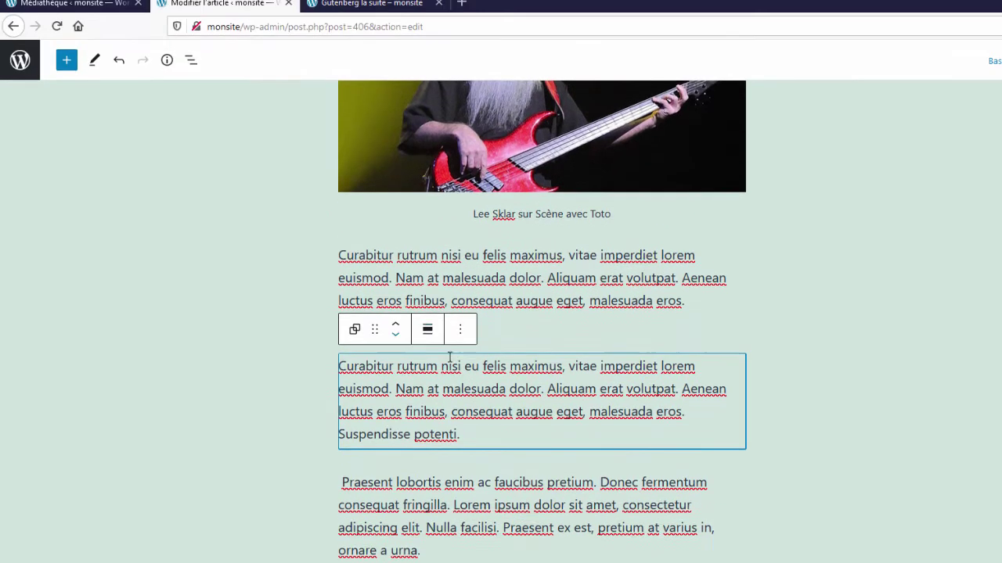
click(191, 61)
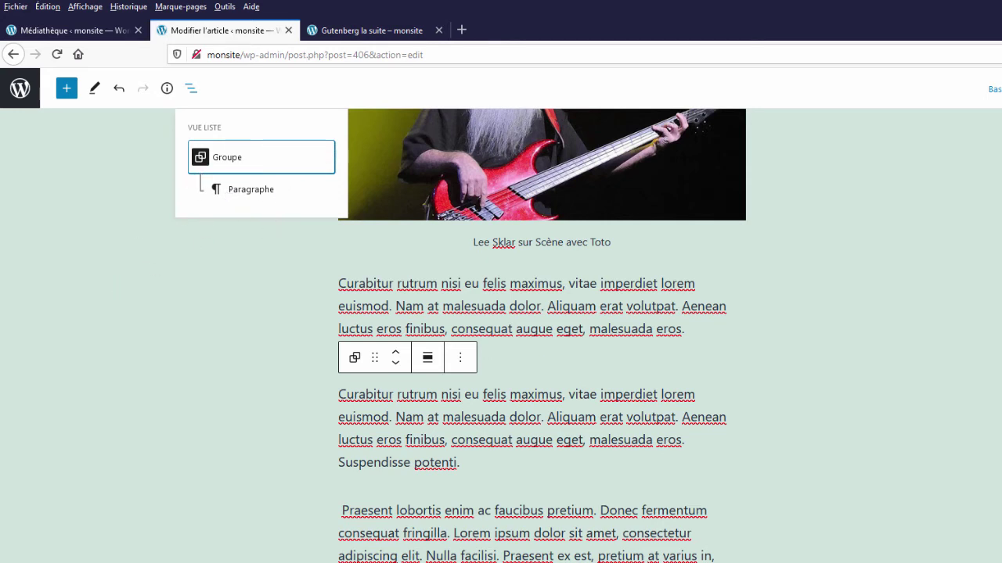
click(119, 90)
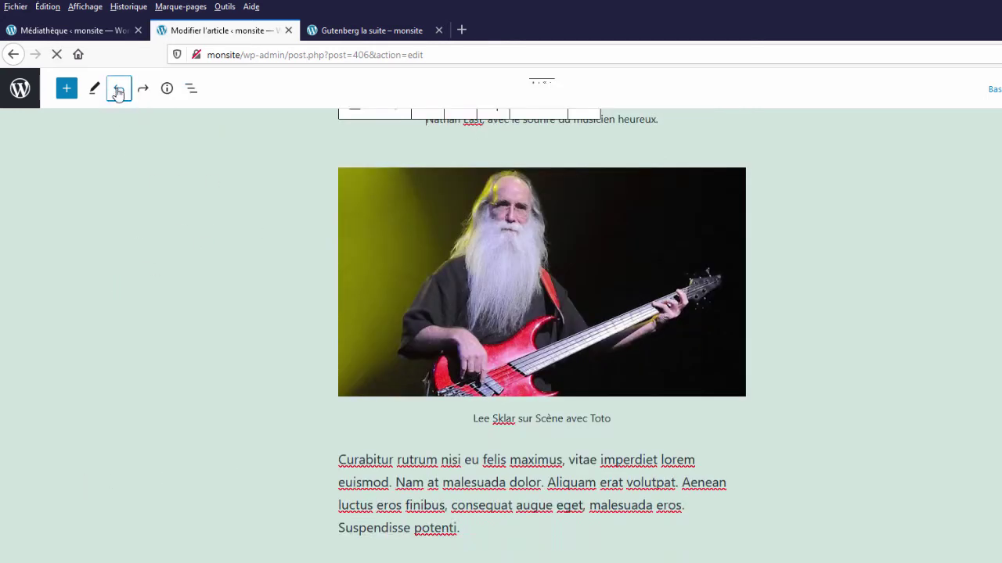
Step: Select the group containing the Nathan East heading, paragraph, list and image, and give it a solid light beige background colour
scroll(208, 396, up, 5)
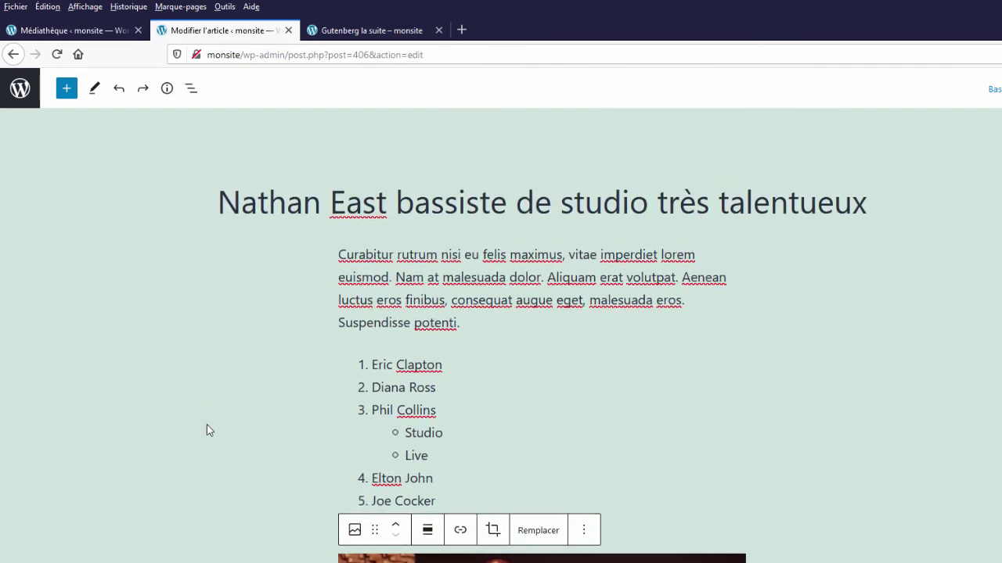
click(239, 311)
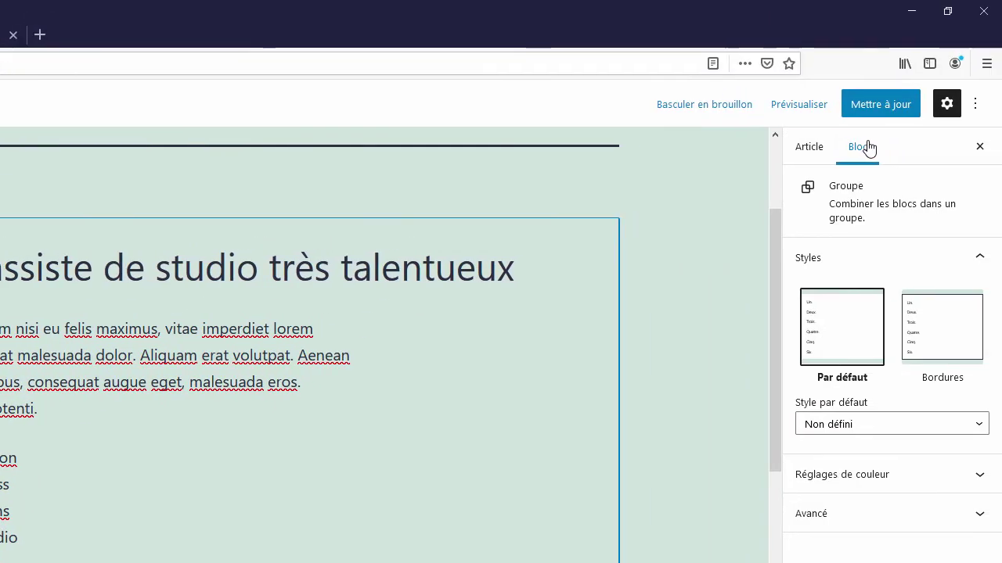
scroll(37, 485, down, 3)
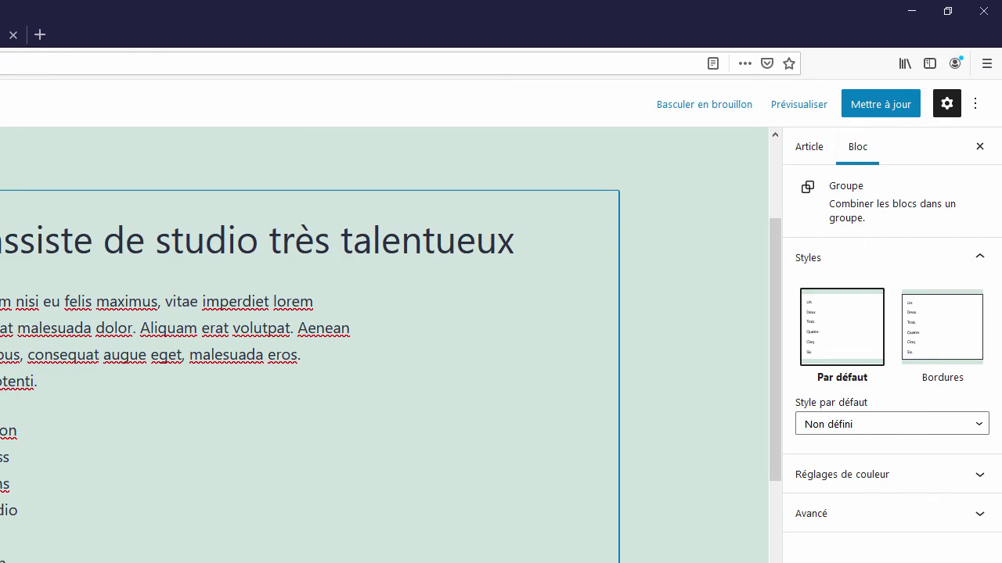
scroll(158, 253, up, 1)
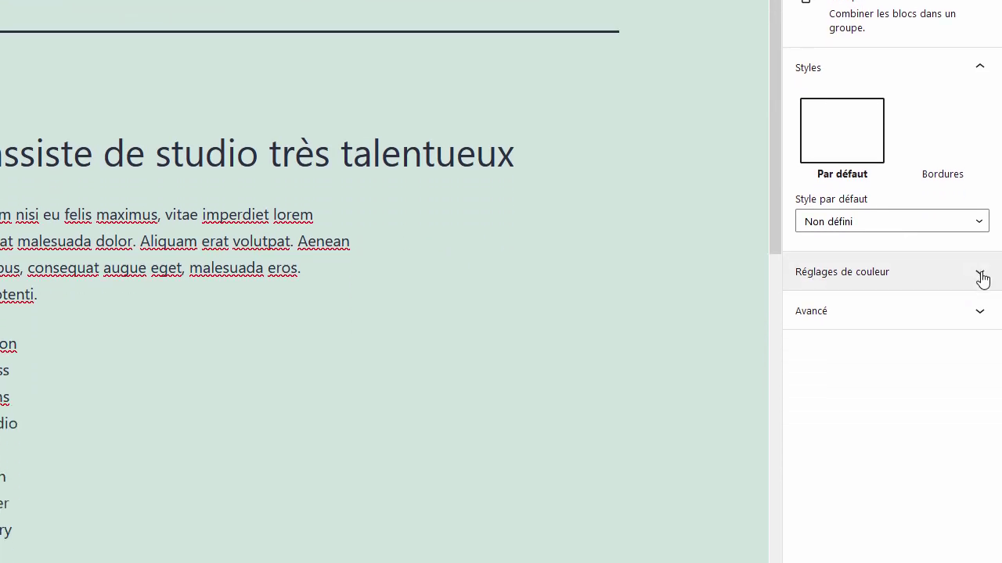
click(978, 276)
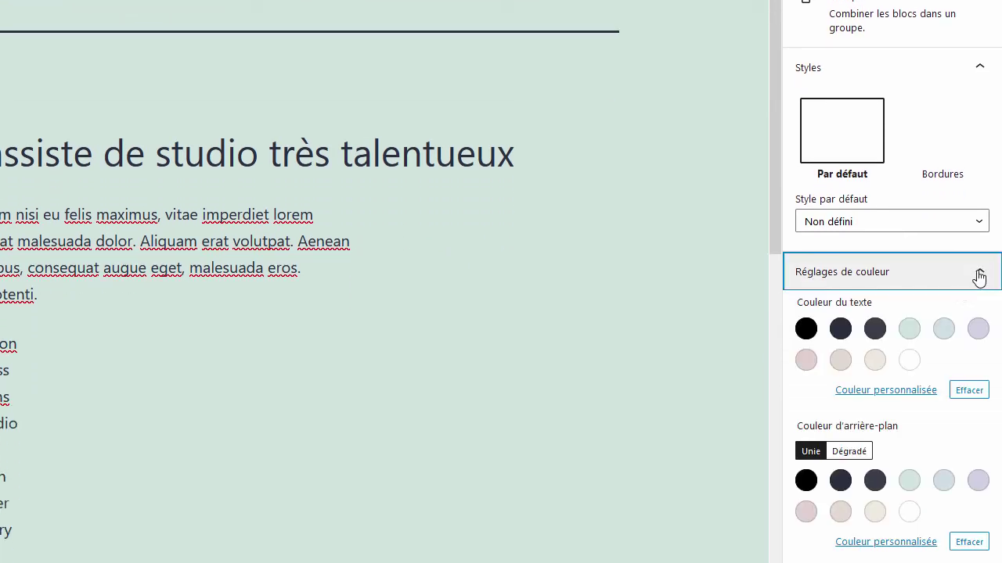
click(876, 514)
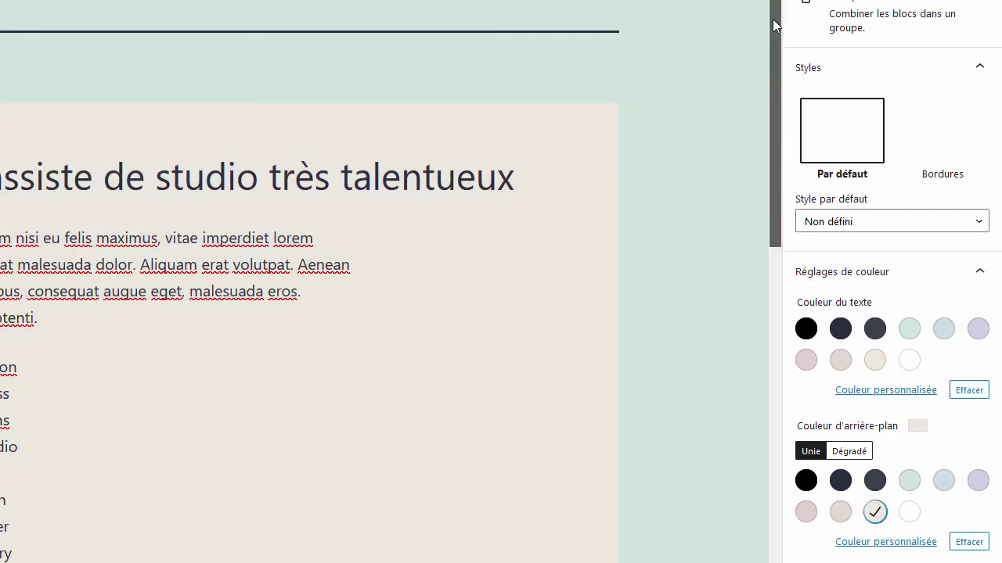
Step: Examine how the background colour covers the grouped blocks compared with the ungrouped blocks below
drag(775, 22, 738, 159)
scroll(812, 274, down, 3)
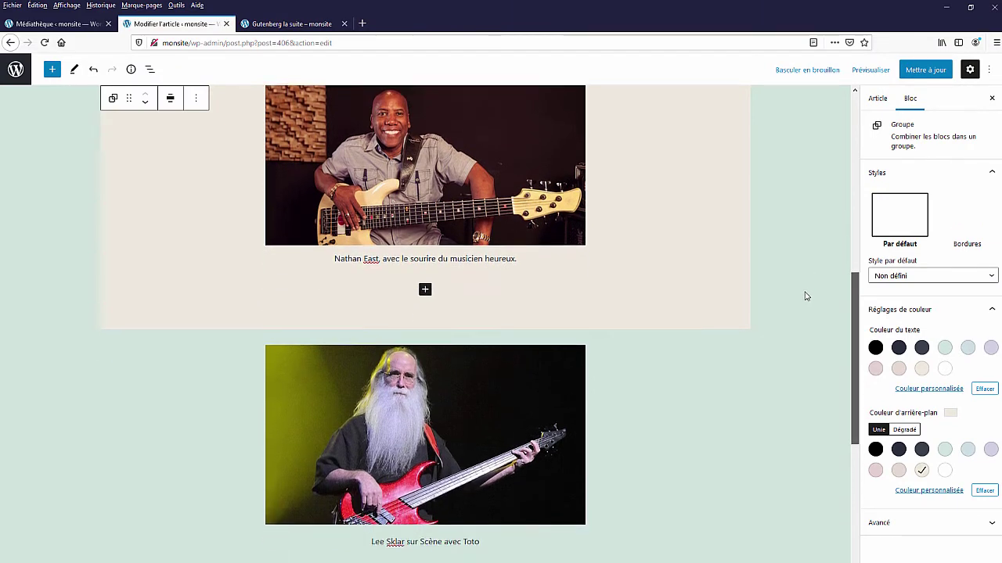
scroll(782, 331, up, 6)
scroll(798, 258, down, 4)
scroll(814, 298, down, 3)
scroll(830, 313, up, 6)
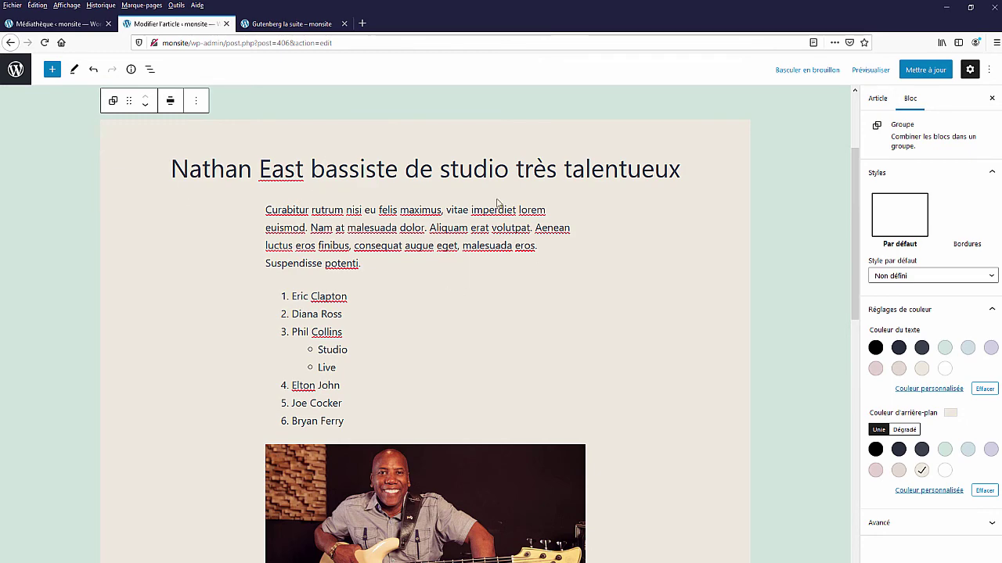
drag(855, 169, 852, 288)
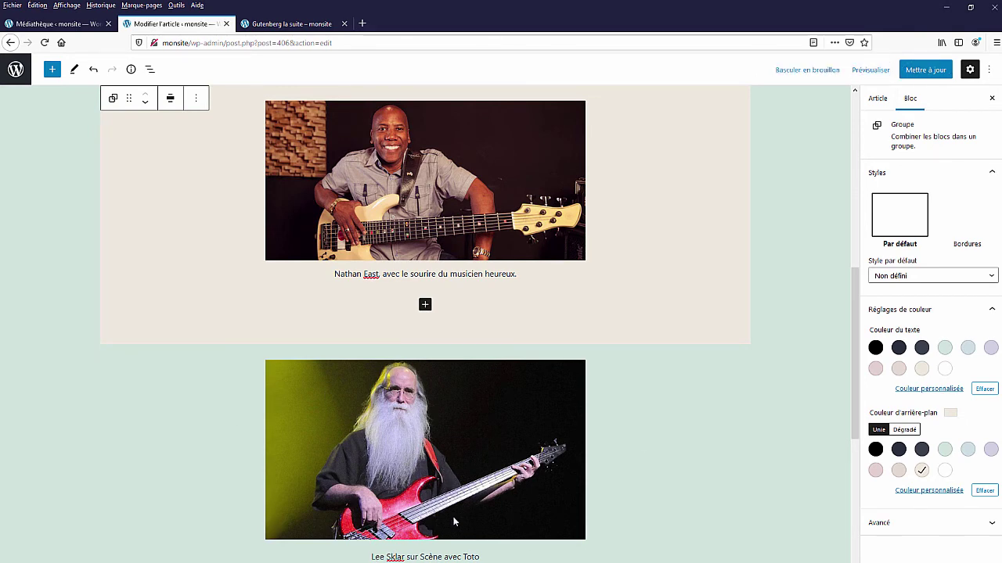
Step: Duplicate the entire group containing the Nathan East heading, paragraph, list and image
scroll(474, 405, up, 10)
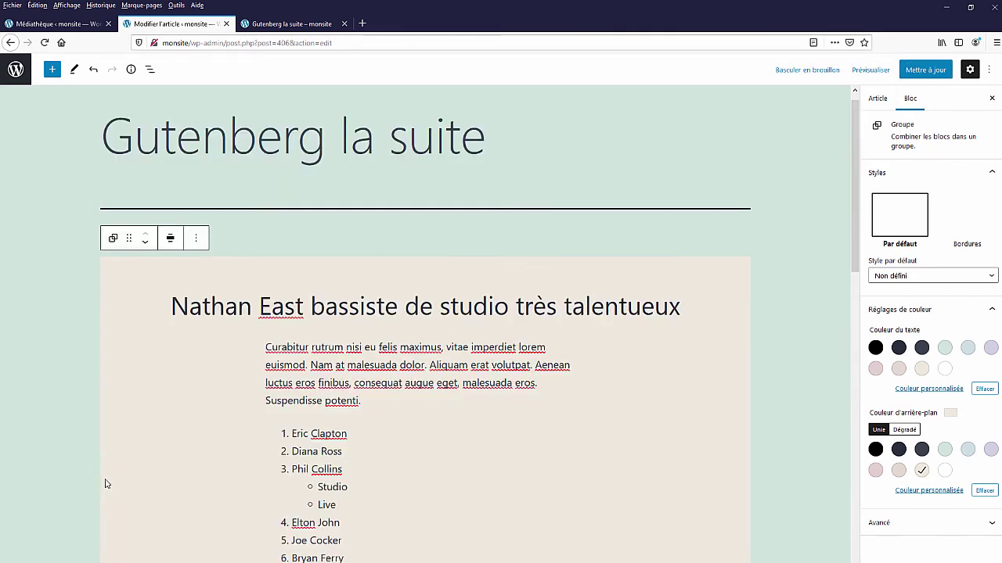
click(196, 238)
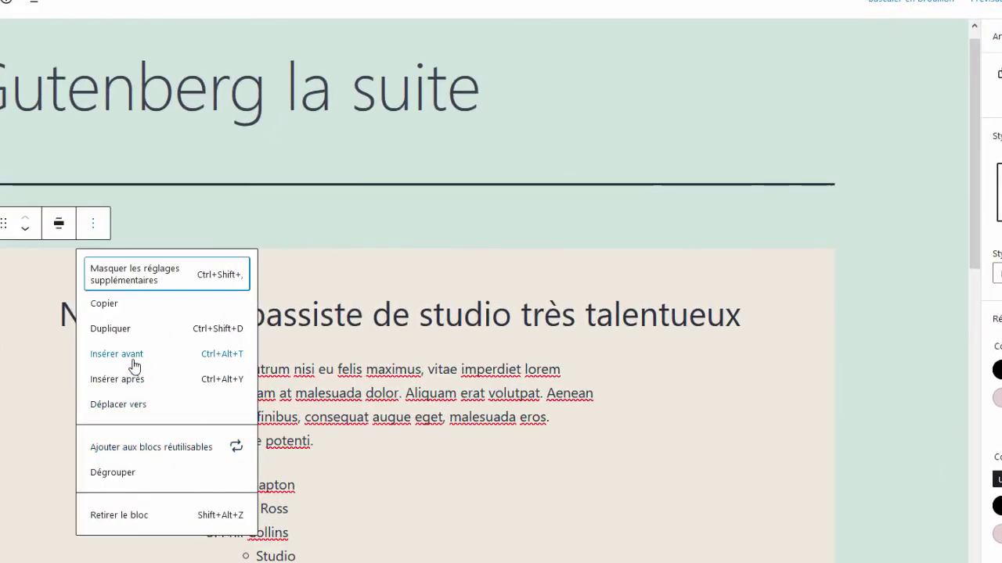
click(109, 330)
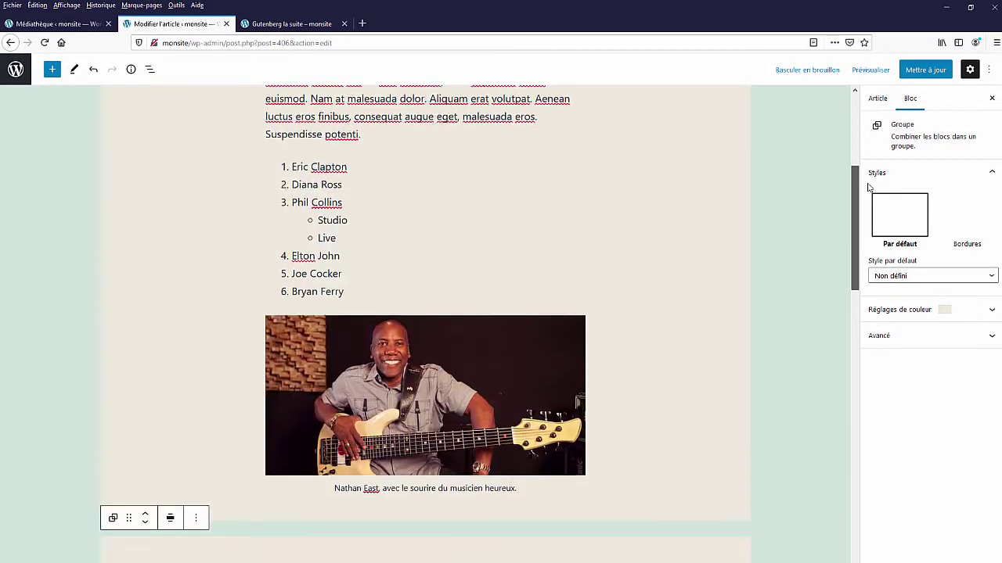
Step: Delete the ungrouped Lee Sklar image below the duplicated group
drag(855, 187, 843, 334)
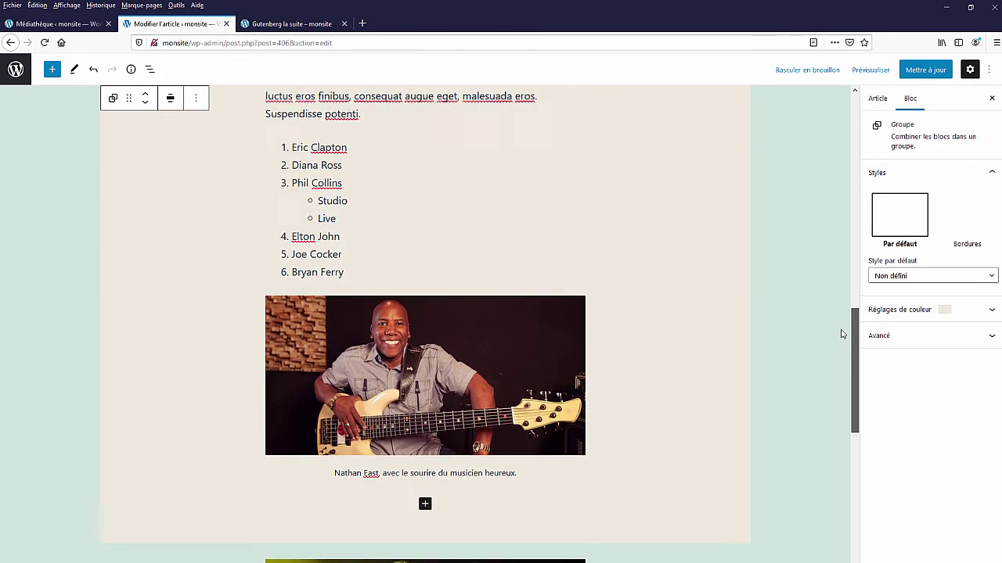
scroll(638, 358, down, 3)
click(386, 489)
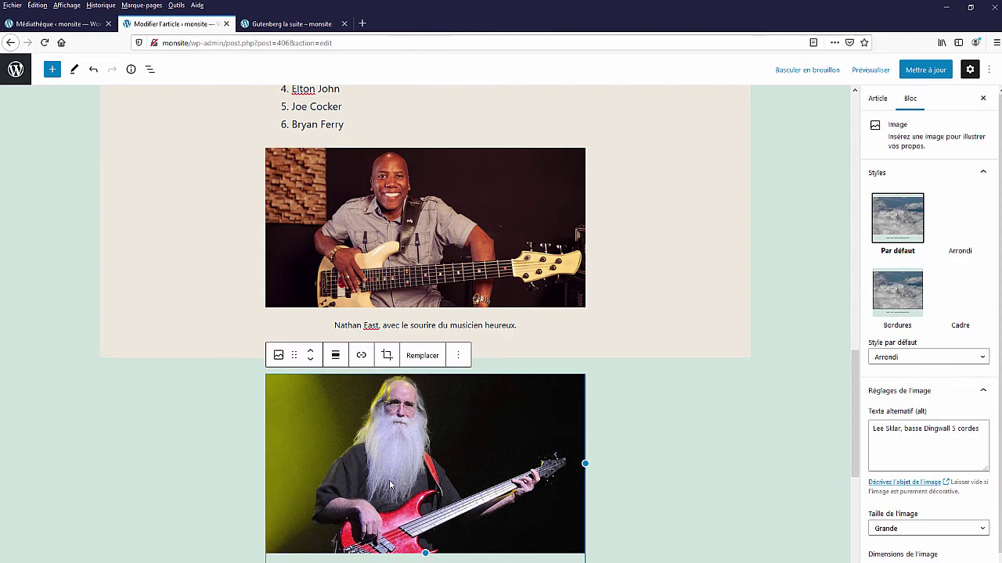
key(Delete)
Step: Replace the Nathan East image in the duplicated group with the Lee Sklar live photo from the media library
scroll(438, 450, up, 2)
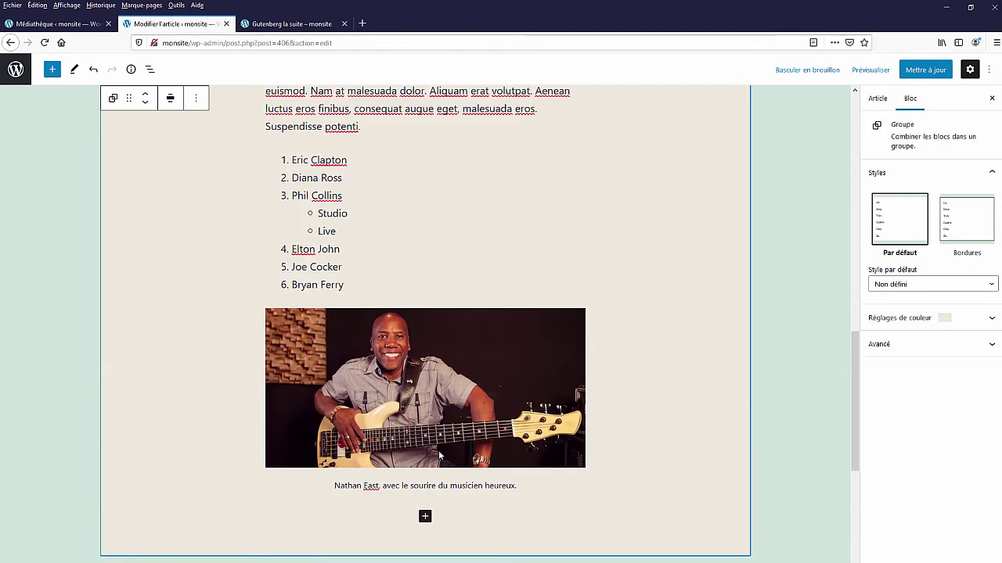
click(438, 450)
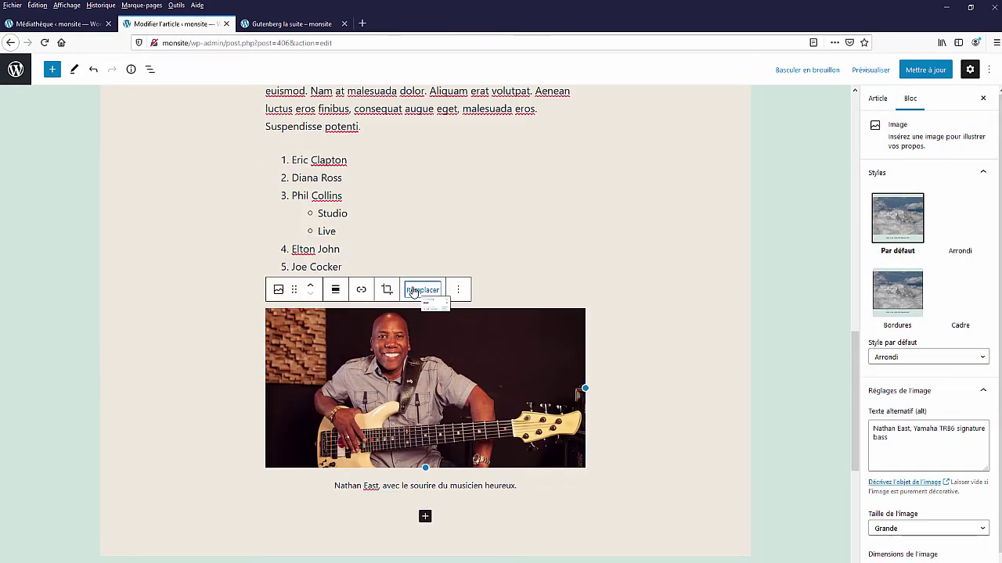
click(413, 291)
click(438, 323)
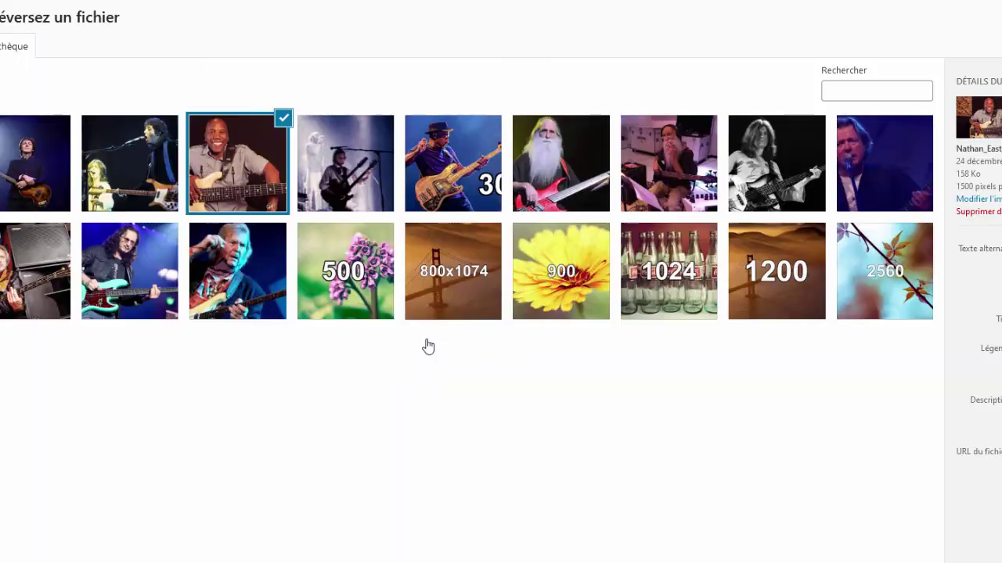
click(542, 172)
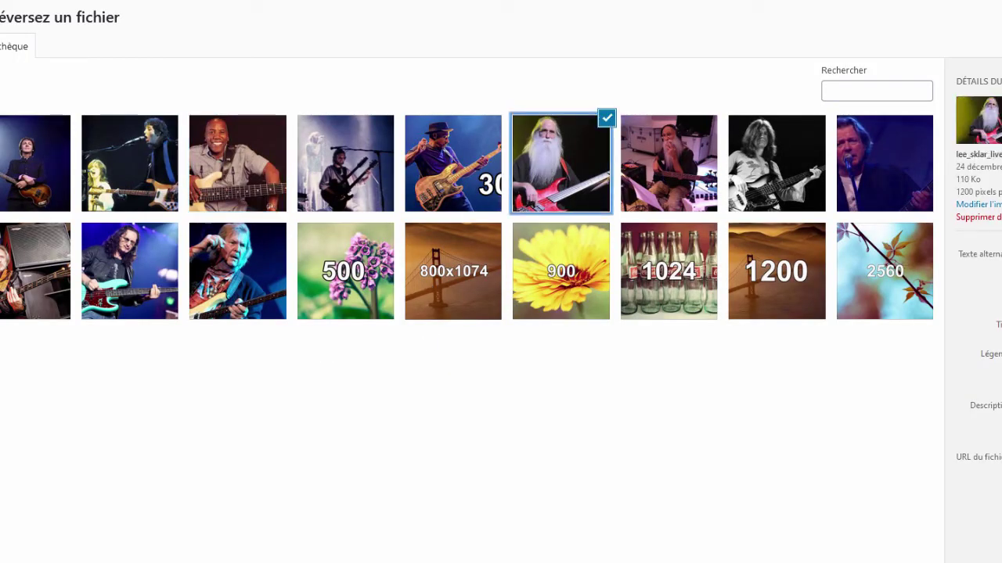
click(1001, 562)
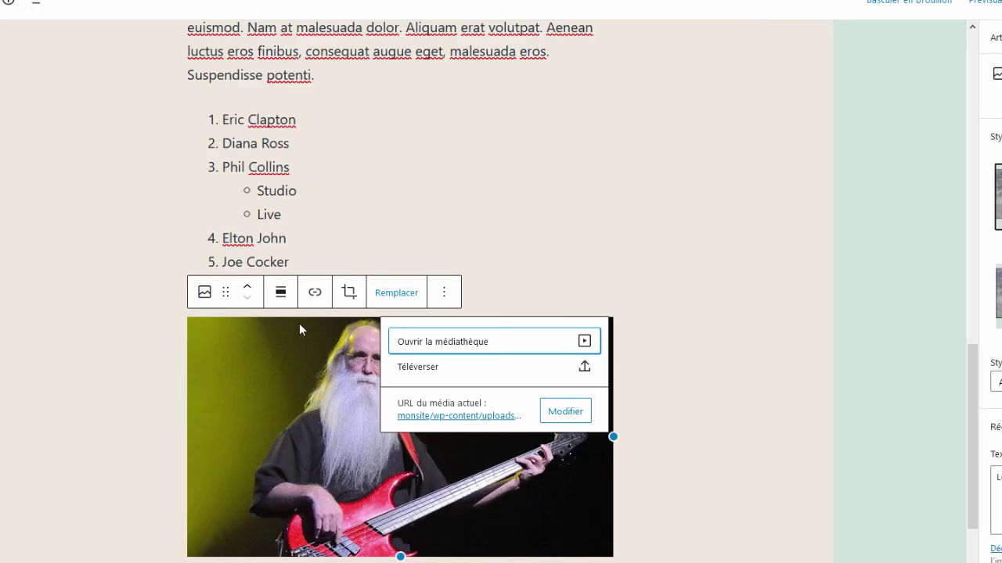
Step: Change the duplicated group's heading to "Lee Skalr l'homme aux 2000 albums et +"
scroll(299, 329, up, 5)
drag(62, 375, 744, 380)
text(Lee Skalr l'homme)
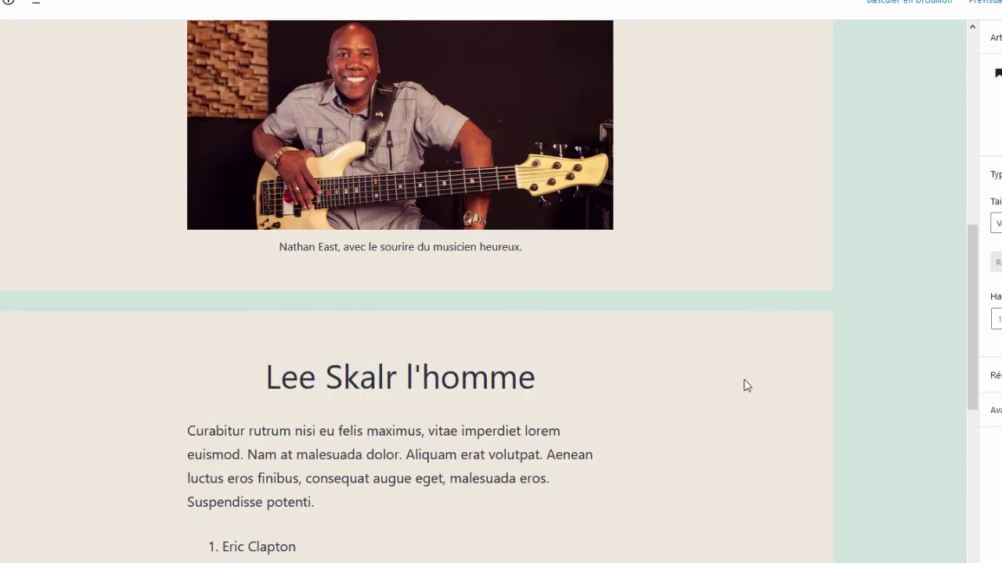
text( aux 2000 albums et)
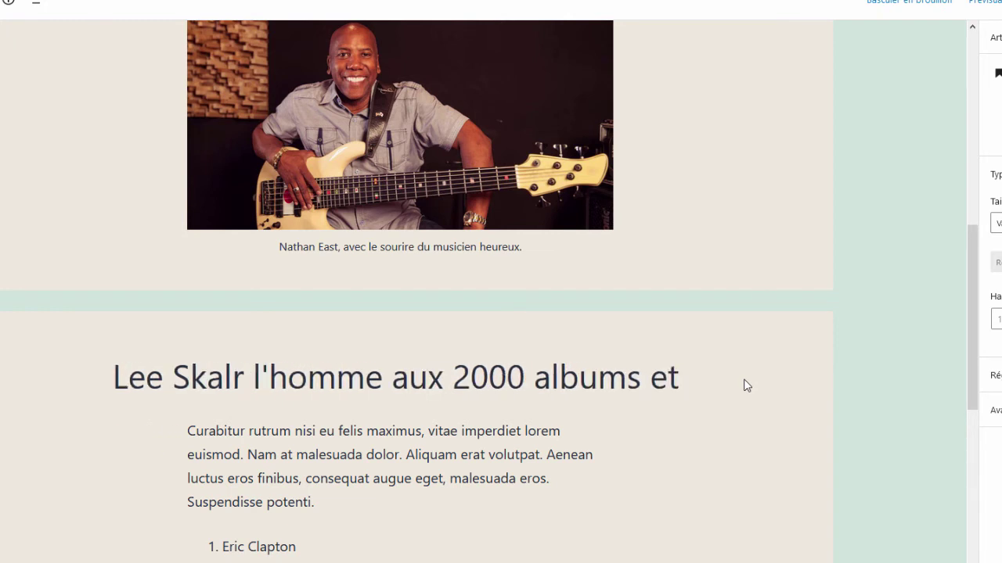
text( +)
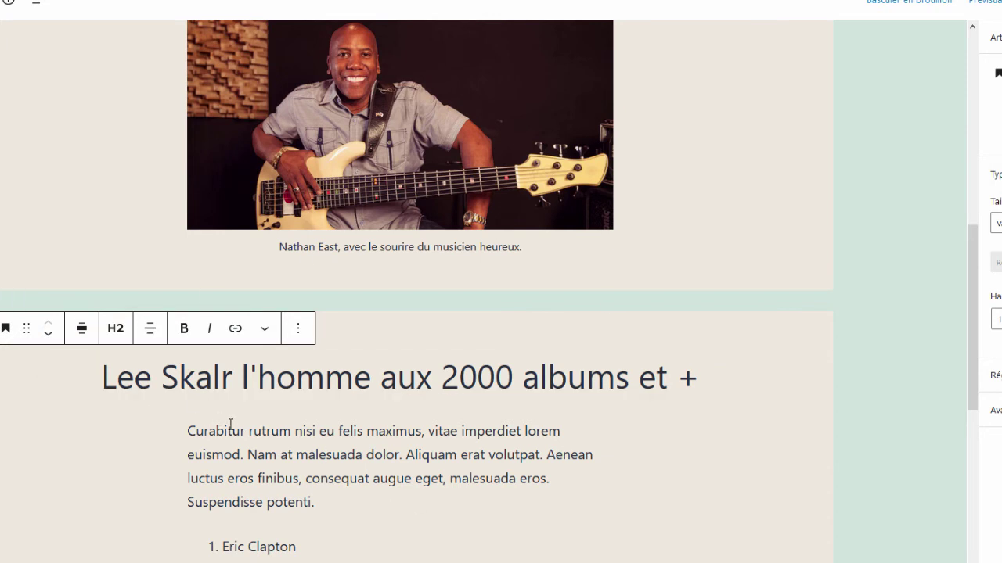
Step: Rewrite the second group's numbered list as James Taylor, Toto, Phil Collins, America, Véronique Sanson, Billy Cobham and Joe Cocker
scroll(324, 368, down, 4)
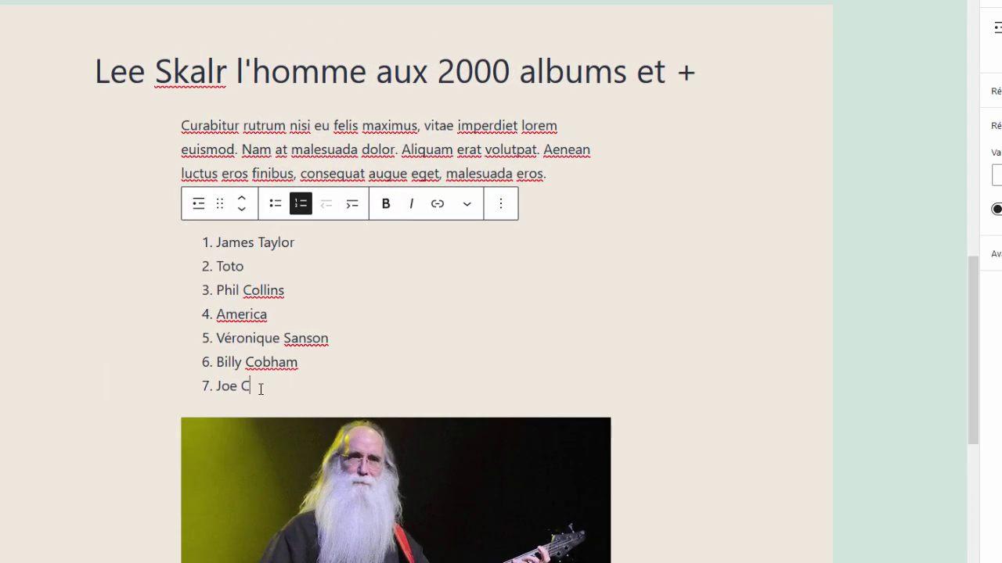
text(ocker)
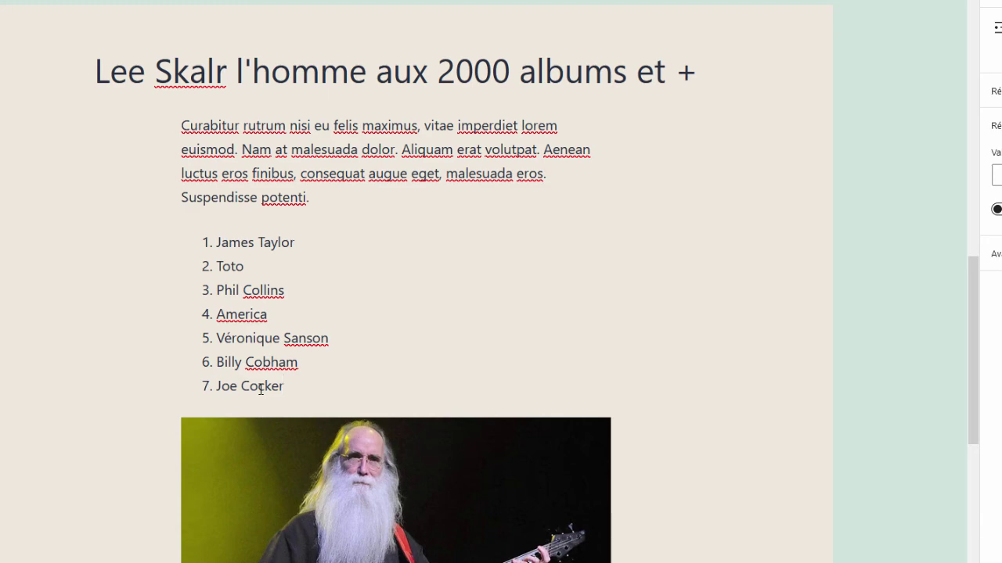
click(818, 302)
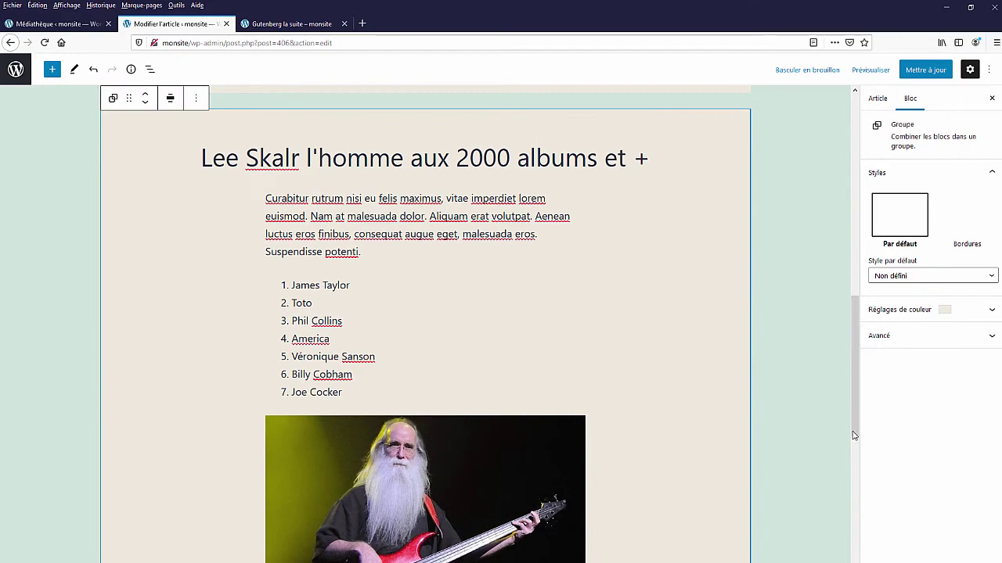
Step: Update the article and review both beige groups on the reloaded published page, including the spelling in the second heading
drag(854, 436, 818, 241)
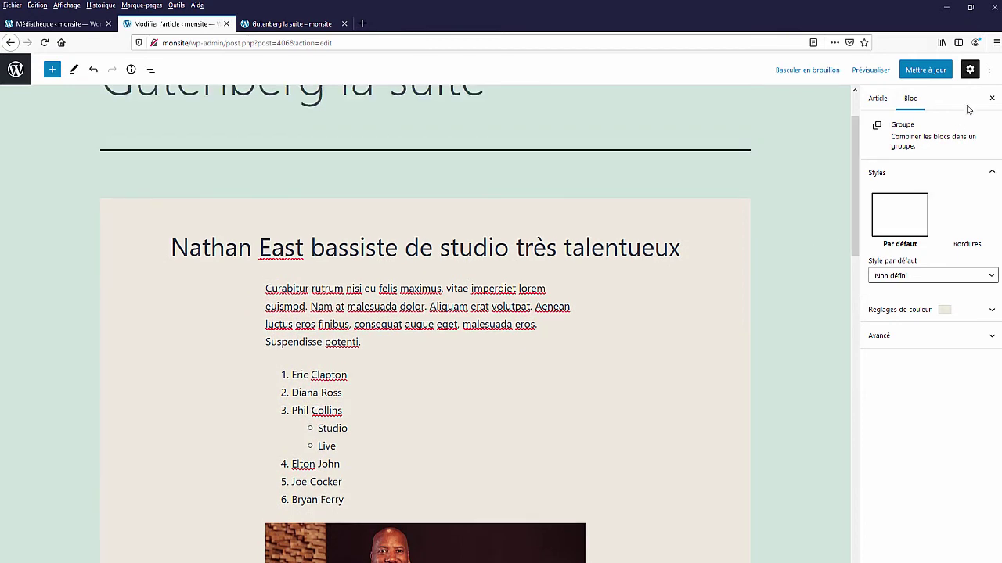
click(926, 69)
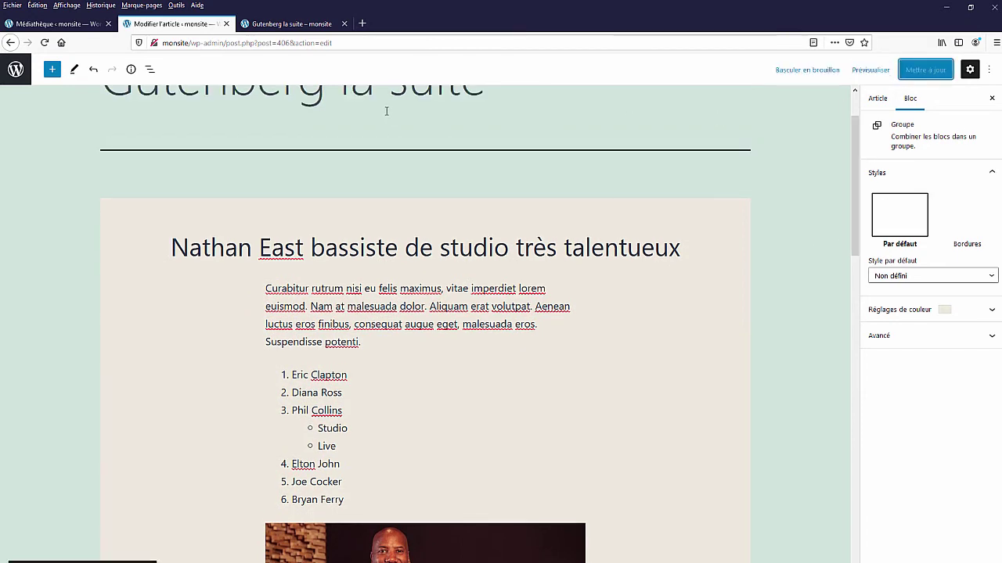
click(269, 24)
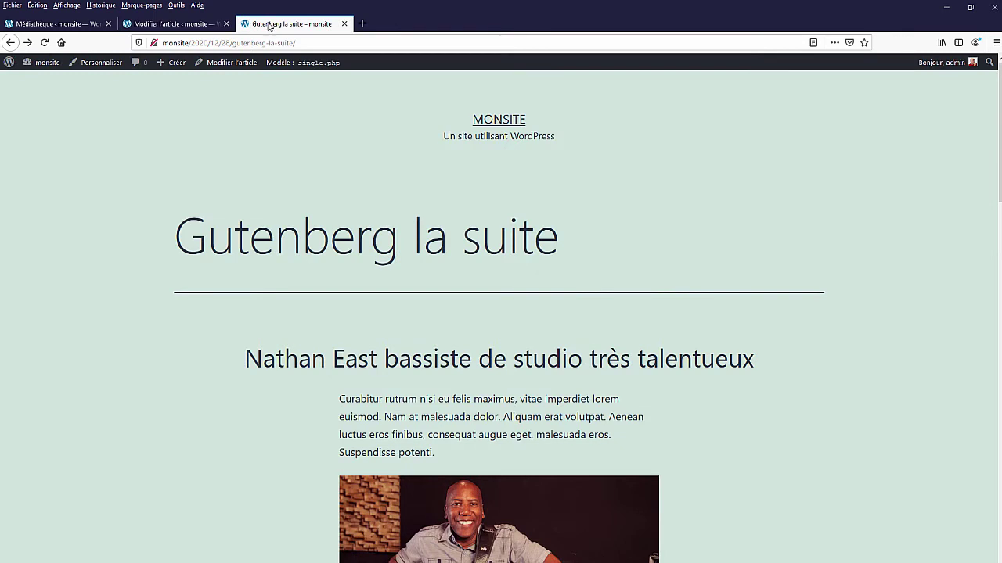
click(45, 42)
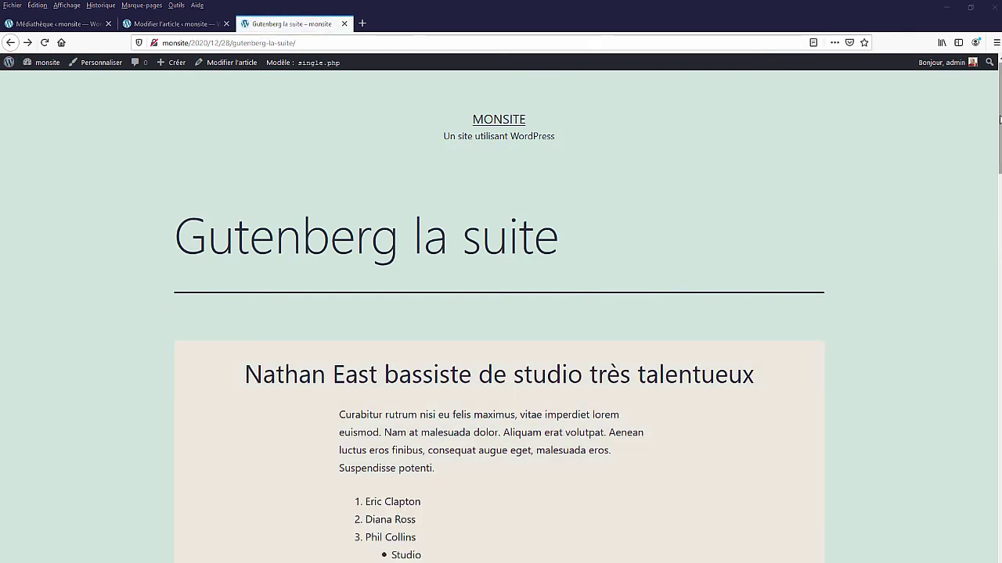
drag(999, 112, 999, 232)
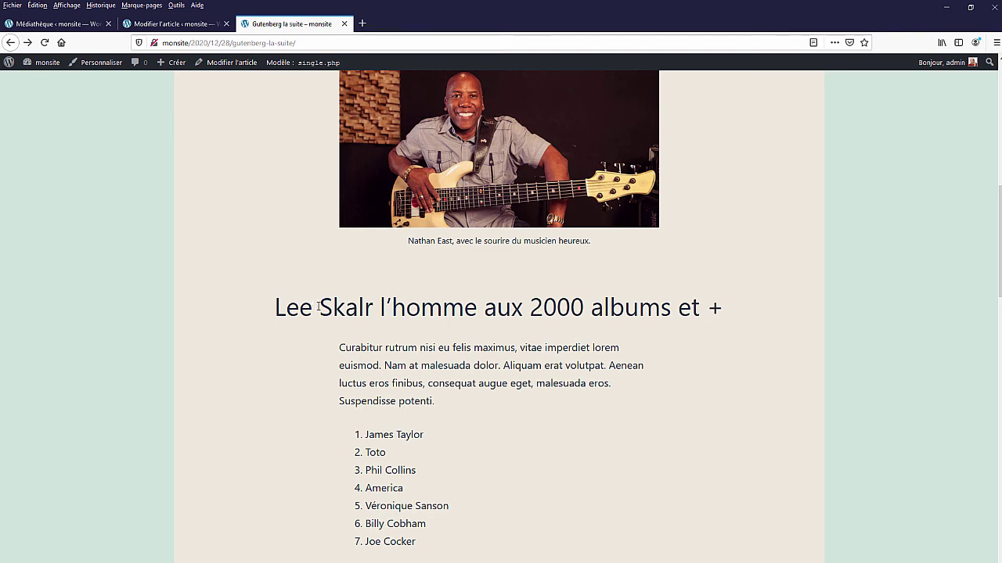
drag(334, 305, 374, 305)
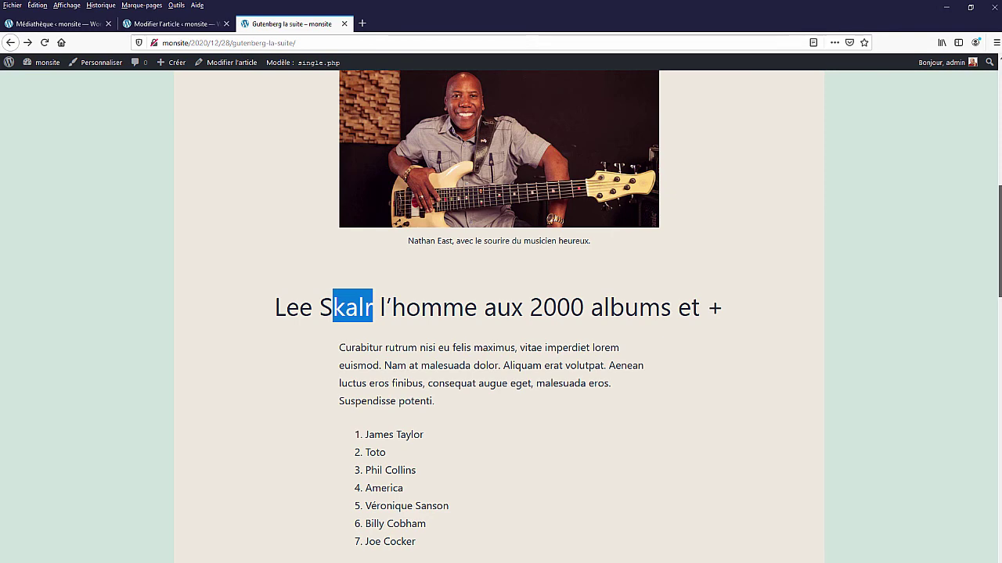
drag(999, 259, 978, 89)
Step: Return to the article editor and correct the name in the second group's heading to "Sklar"
click(166, 24)
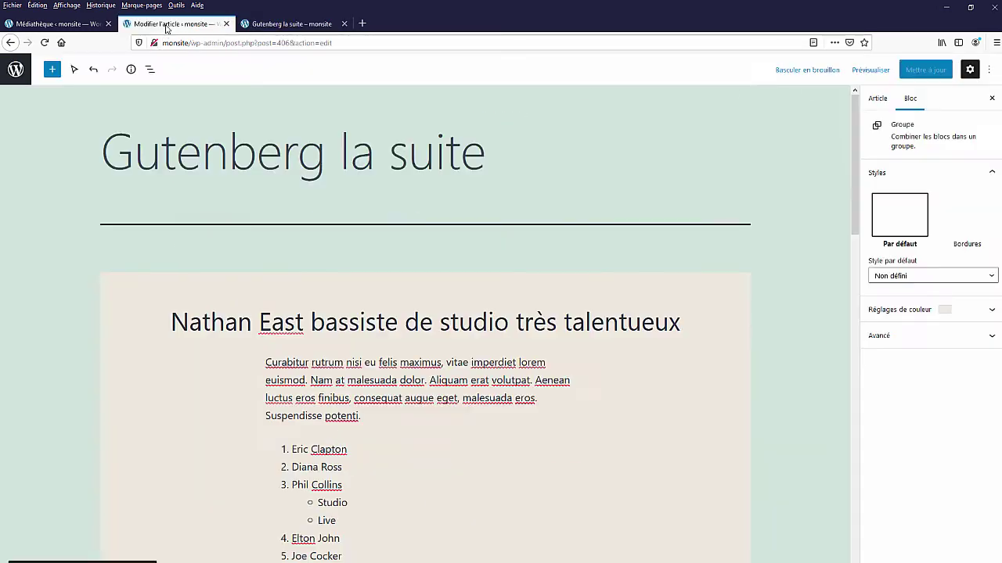
scroll(324, 379, down, 1)
scroll(325, 379, down, 5)
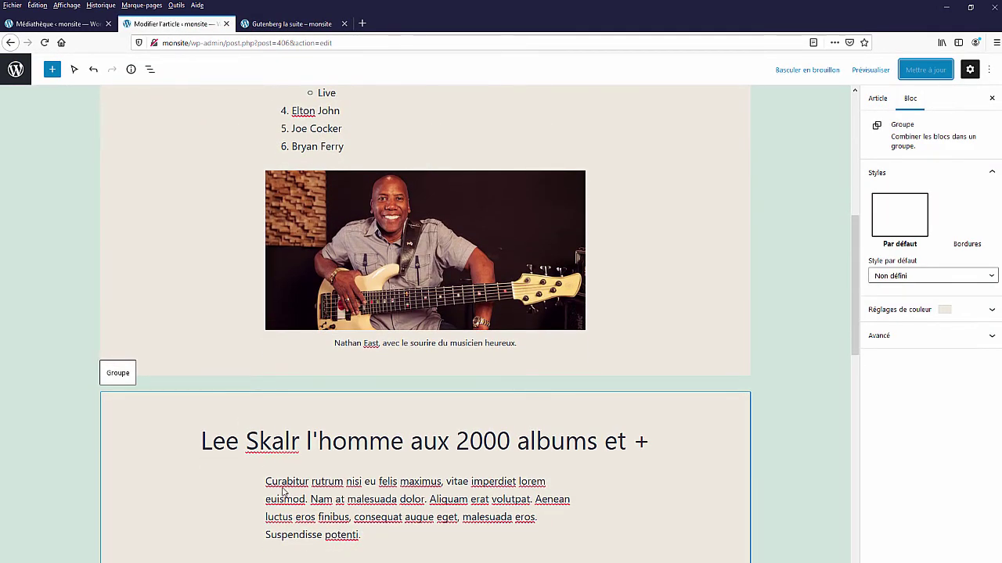
click(273, 443)
double_click(273, 444)
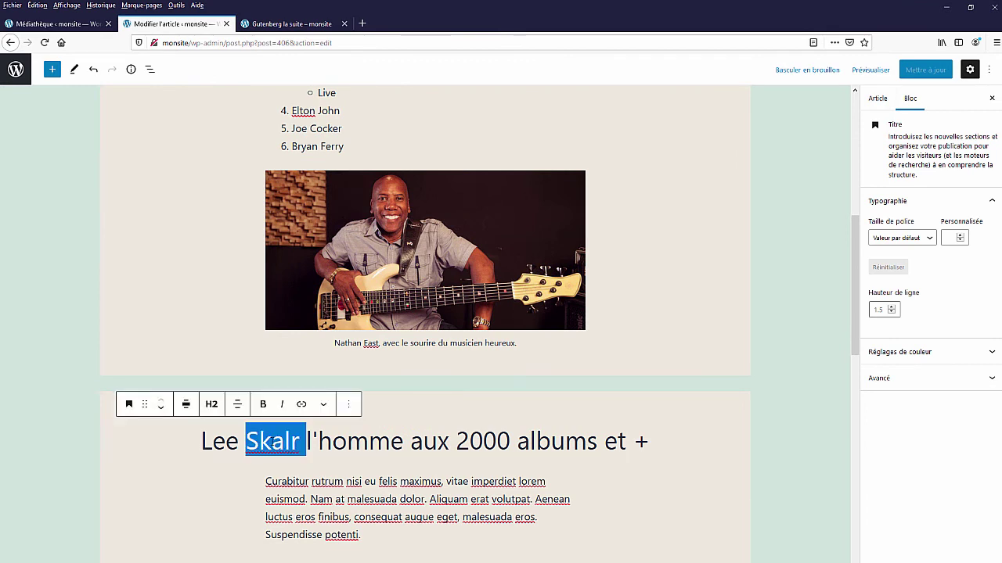
click(276, 443)
drag(271, 443, 290, 441)
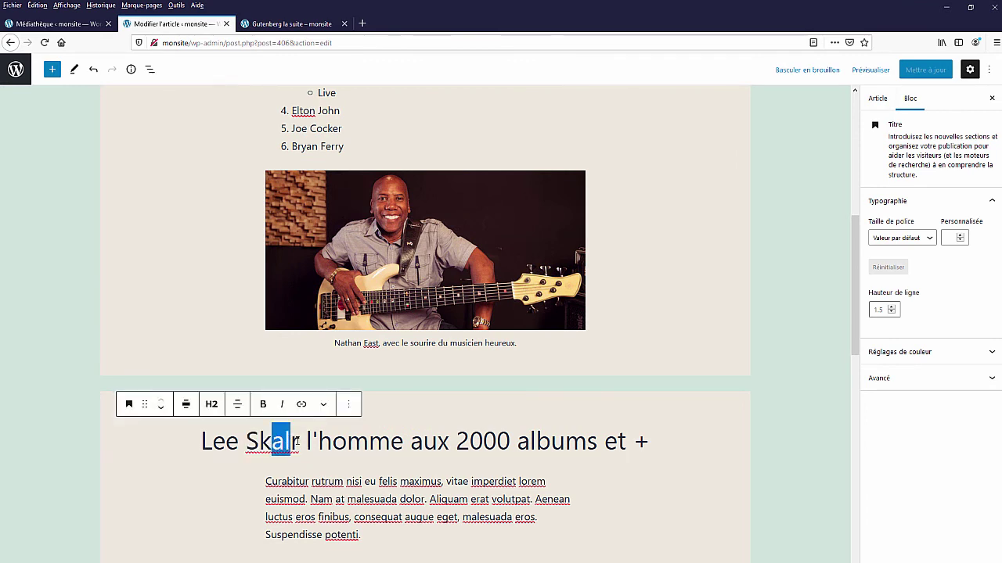
key(BackSpace)
text(a)
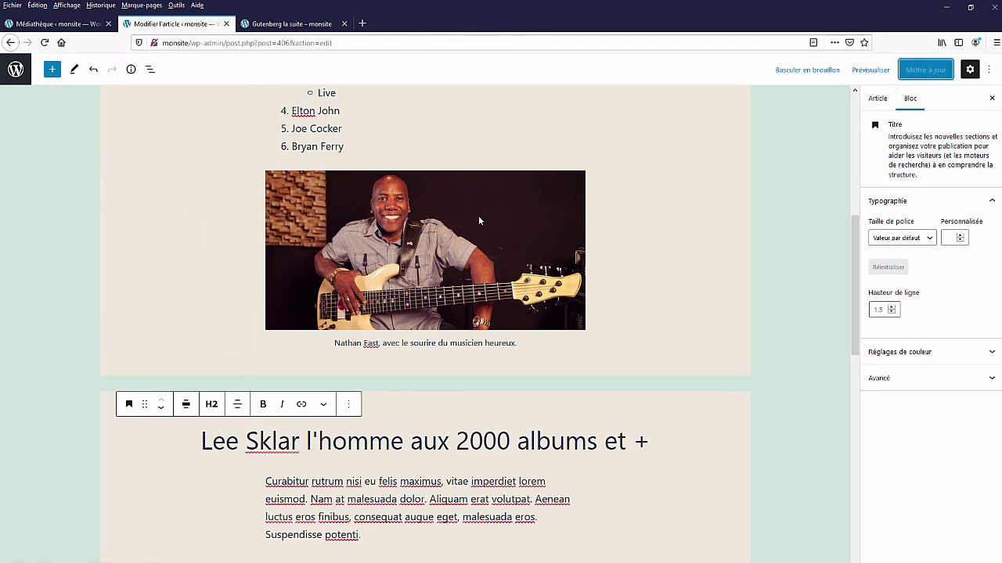
click(60, 268)
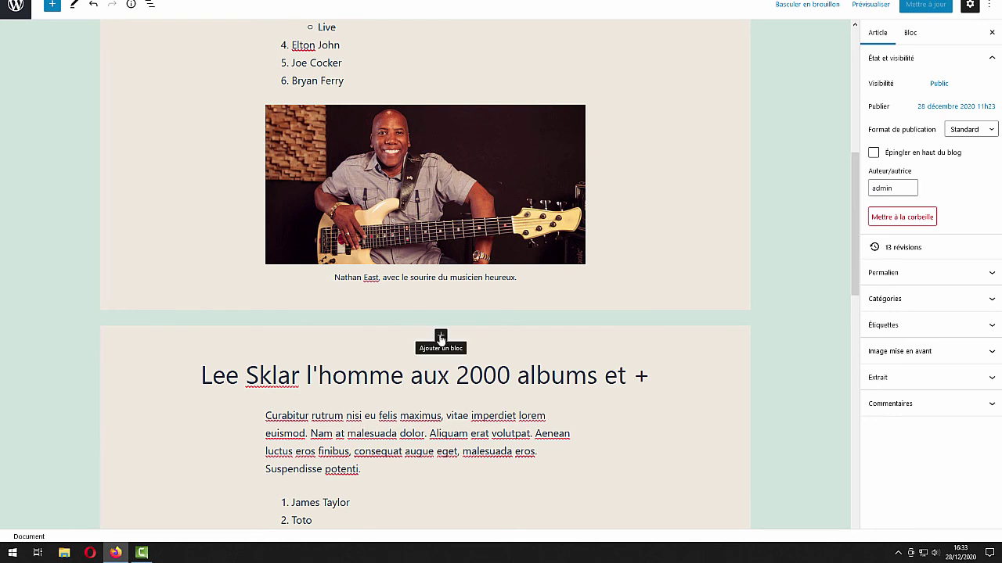
Step: Insert a separator block between the Nathan East and Lee Sklar groups and reload the published article
click(441, 337)
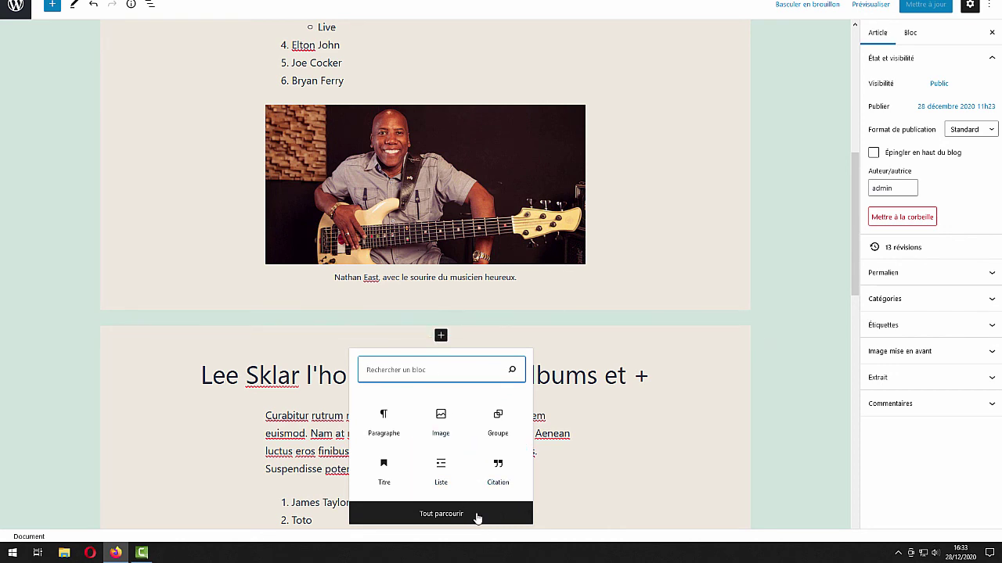
click(436, 514)
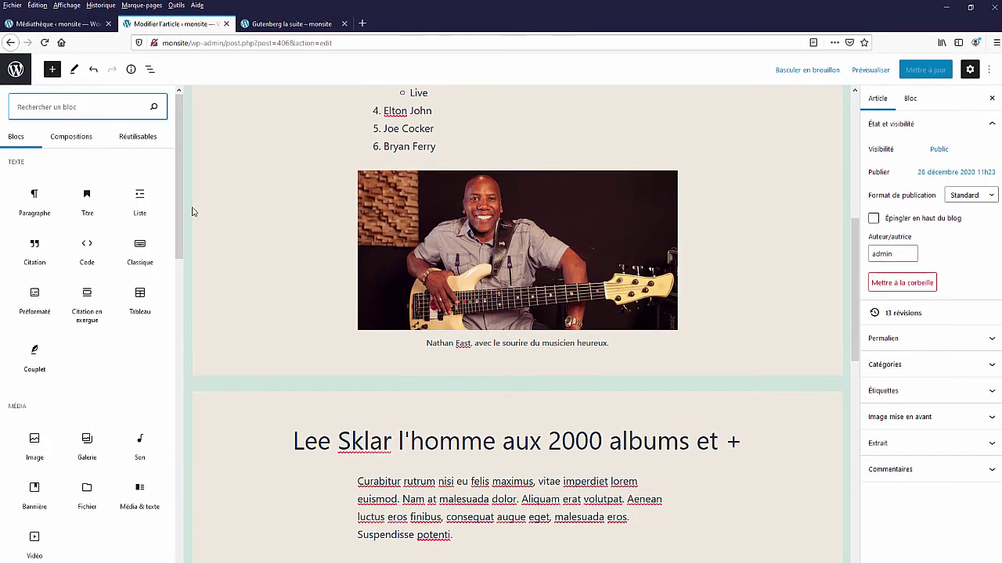
drag(180, 189, 166, 263)
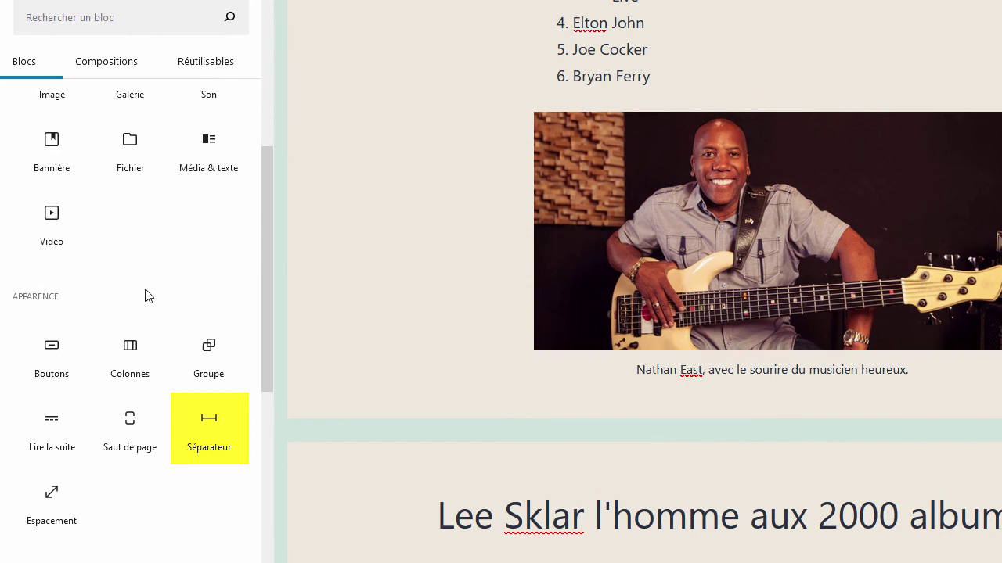
click(208, 426)
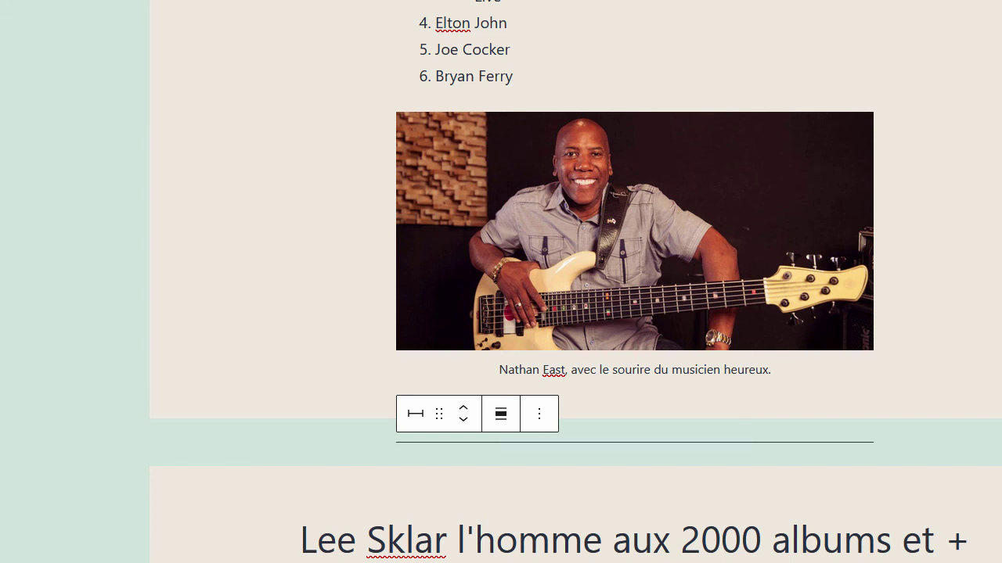
click(539, 414)
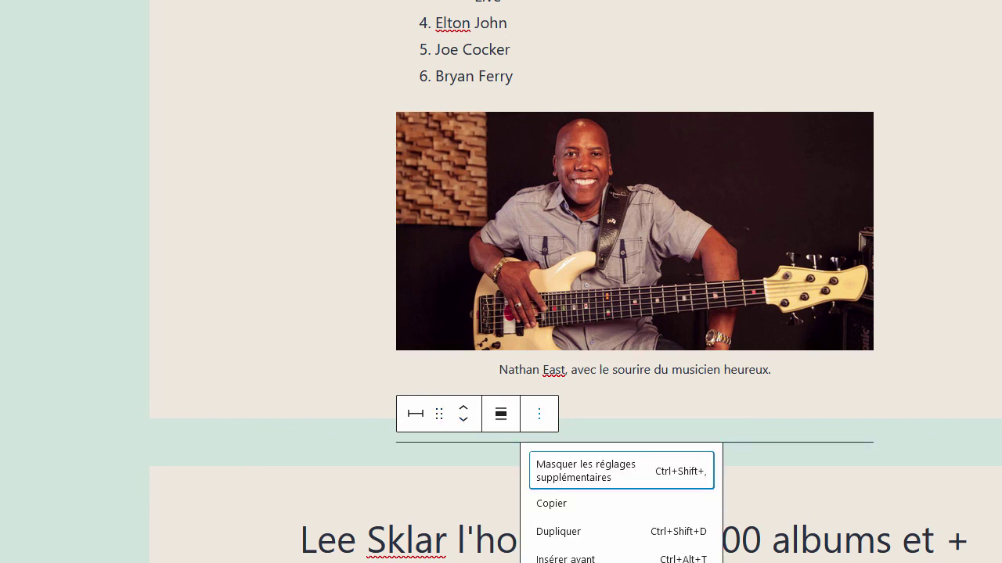
key(Escape)
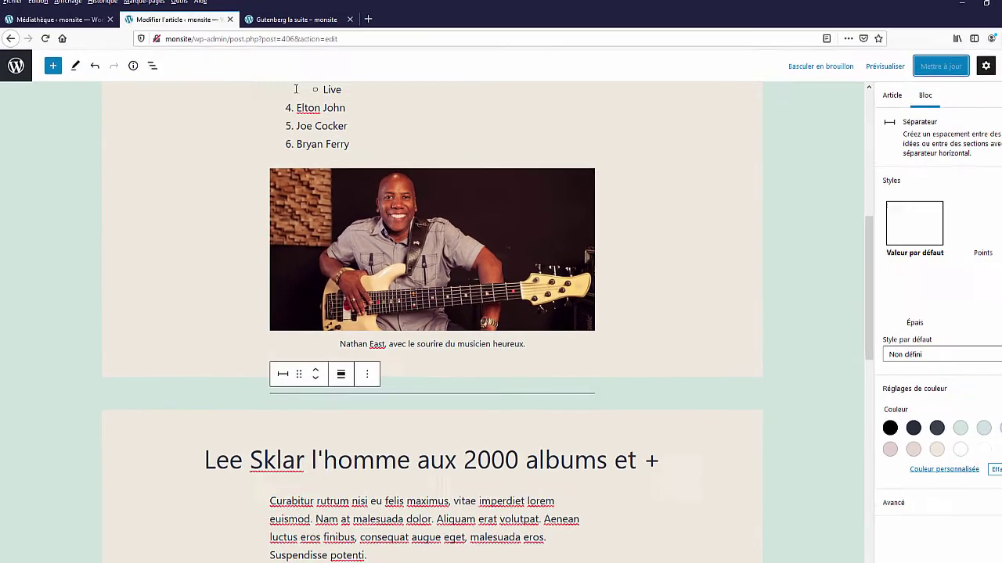
click(293, 24)
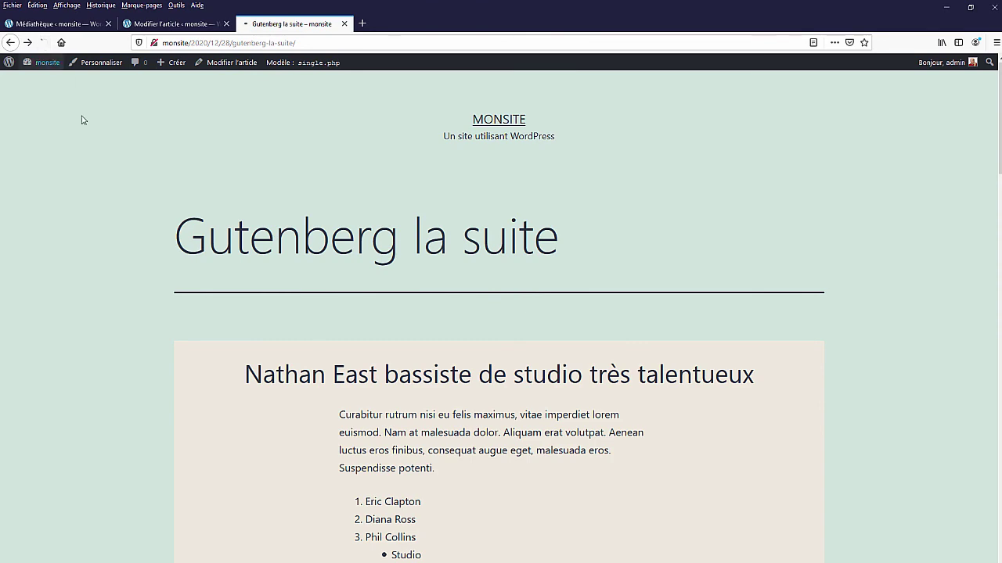
Step: Examine the separator line between the Nathan East and Lee Sklar groups on the published article
scroll(395, 432, down, 7)
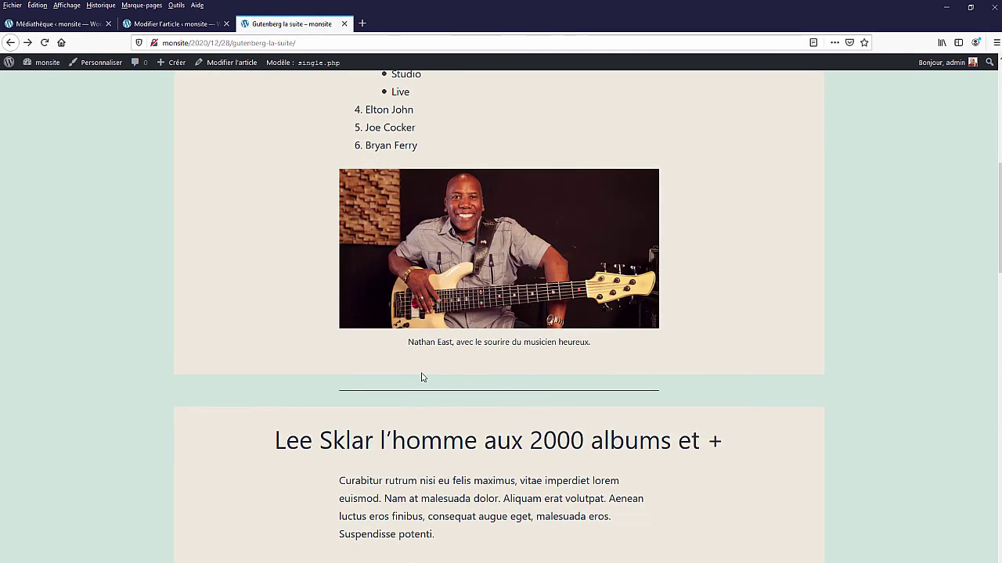
scroll(436, 311, down, 6)
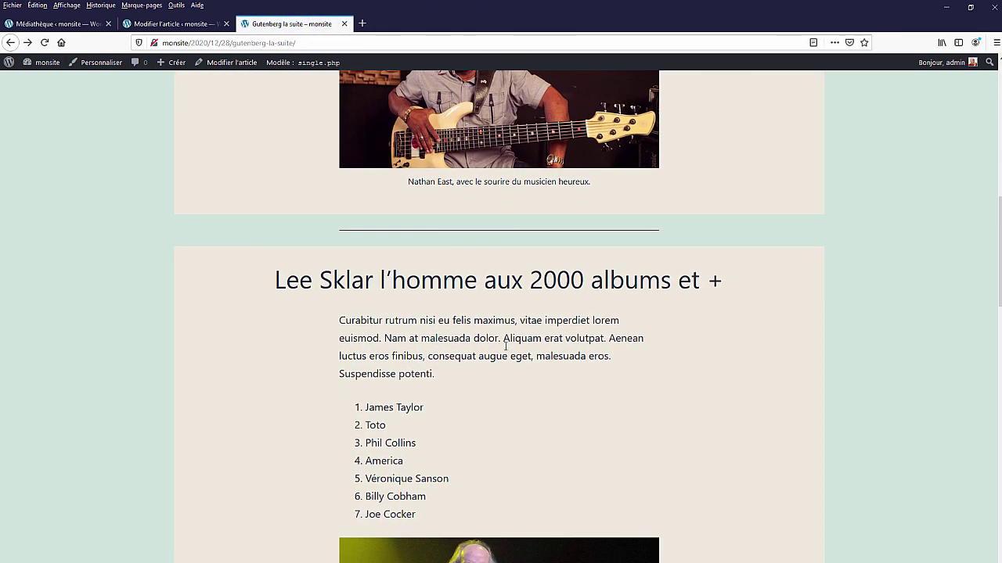
scroll(472, 315, up, 7)
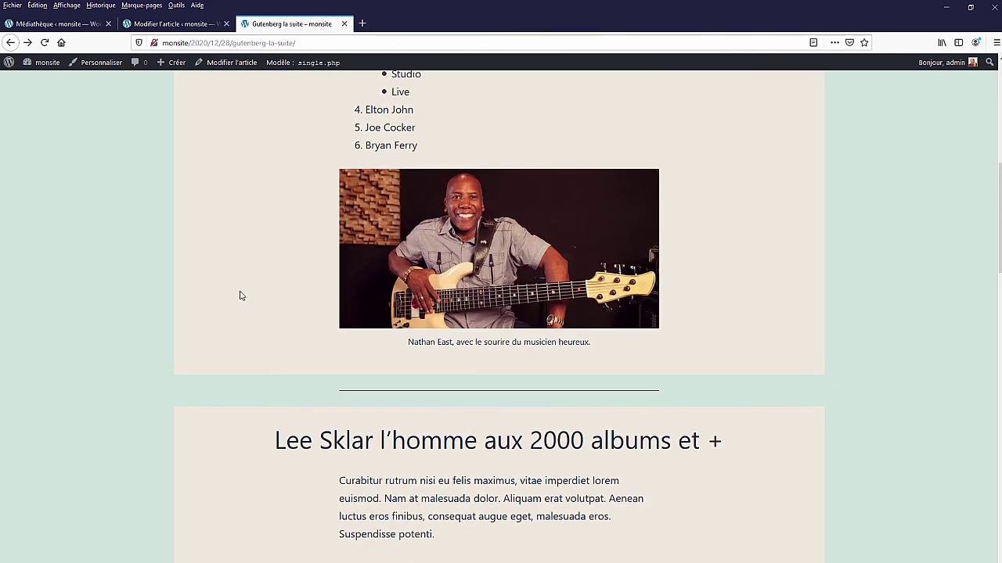
scroll(302, 356, up, 3)
scroll(364, 389, down, 3)
scroll(635, 351, up, 1)
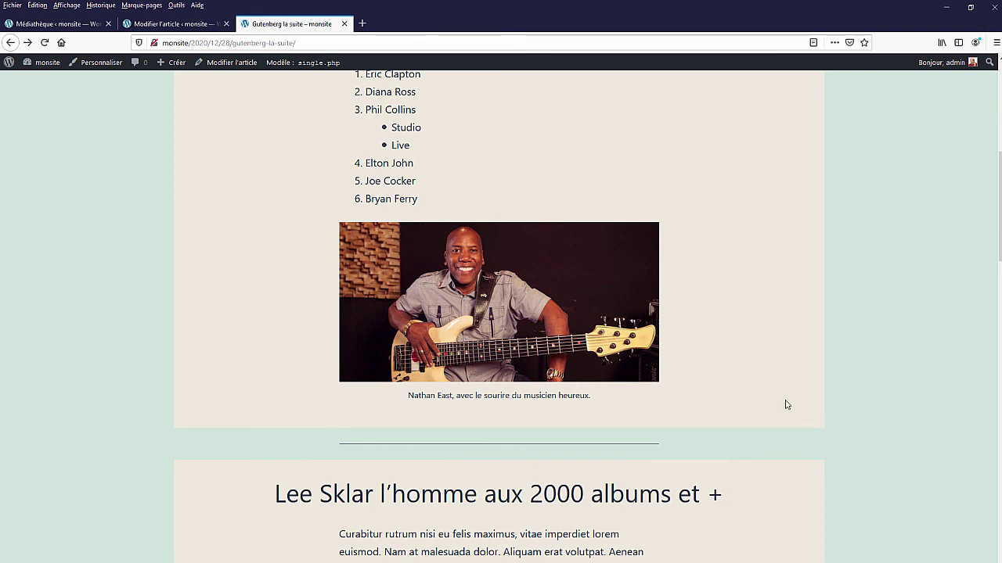
Step: Review the whole published article from its title through both musician groups to the comment section
scroll(603, 293, up, 5)
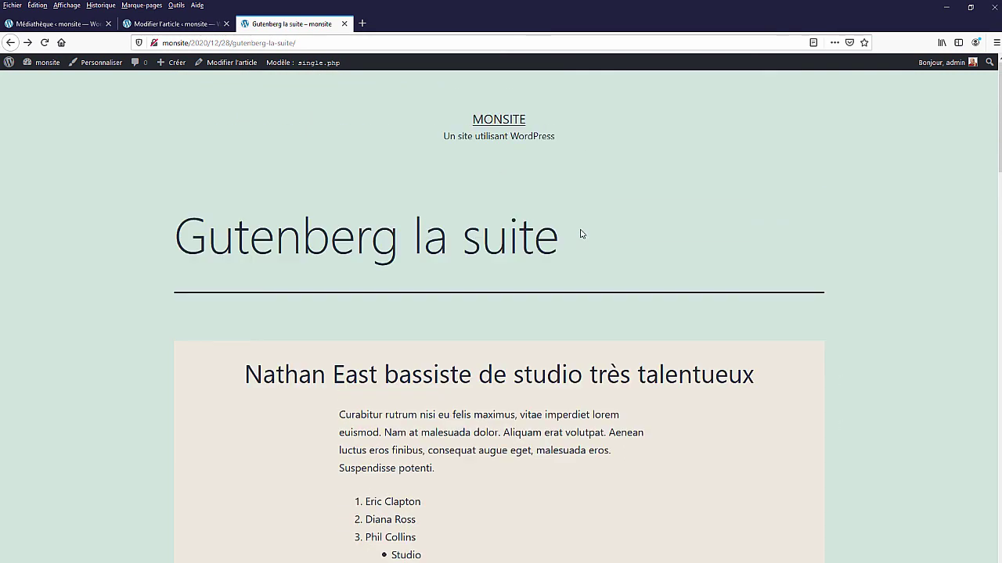
scroll(588, 253, down, 3)
scroll(591, 256, down, 6)
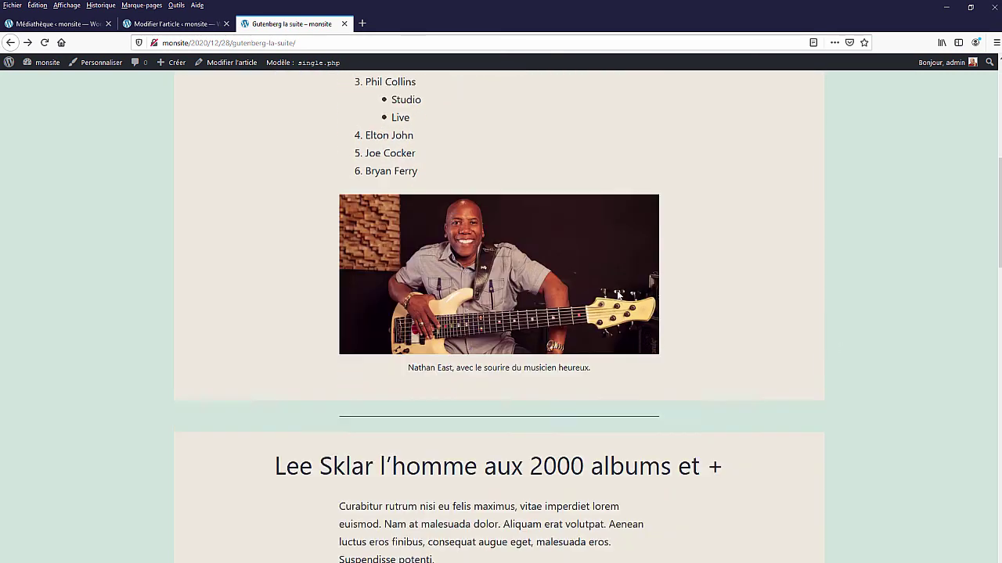
scroll(633, 278, down, 6)
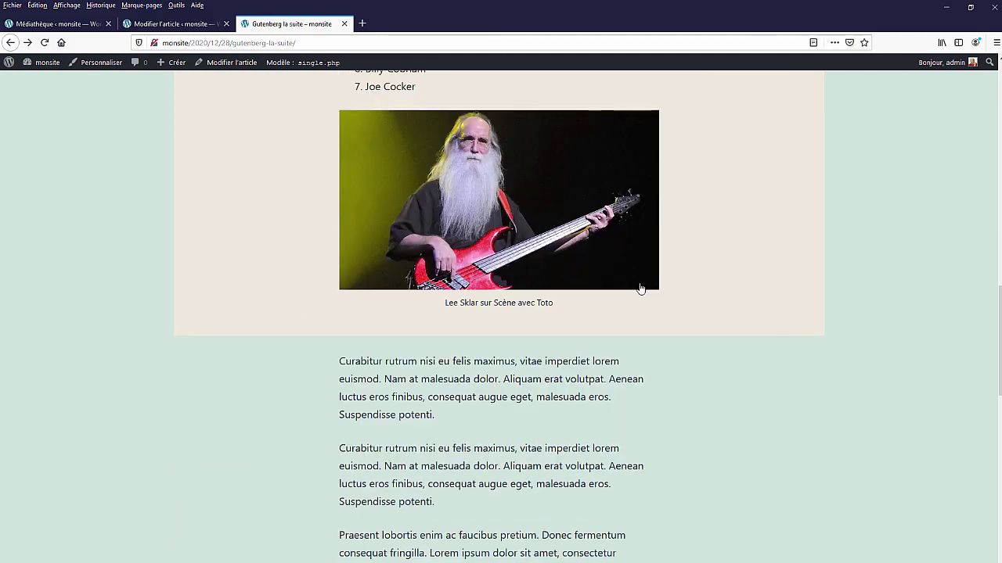
scroll(664, 289, up, 4)
scroll(679, 287, up, 3)
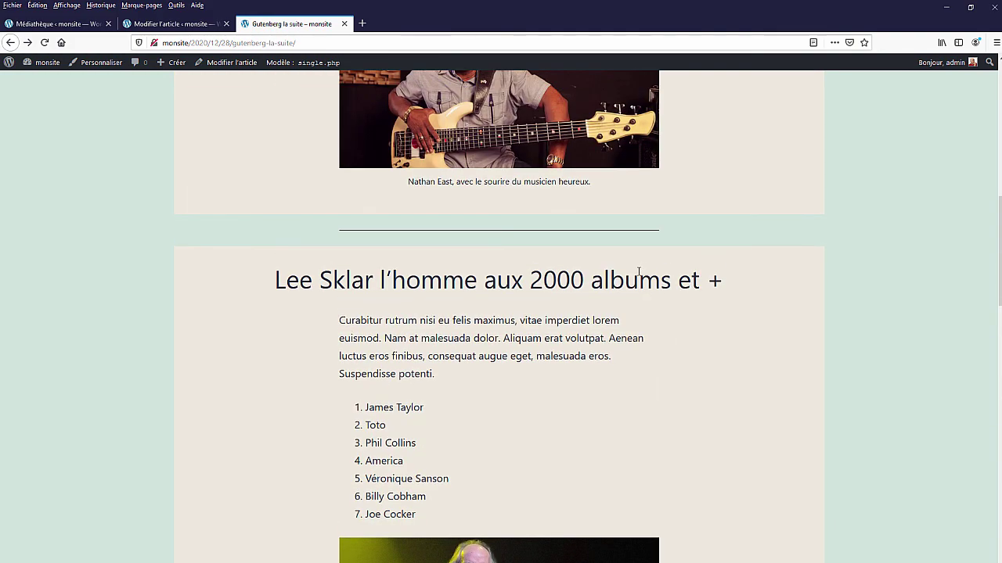
scroll(438, 337, up, 9)
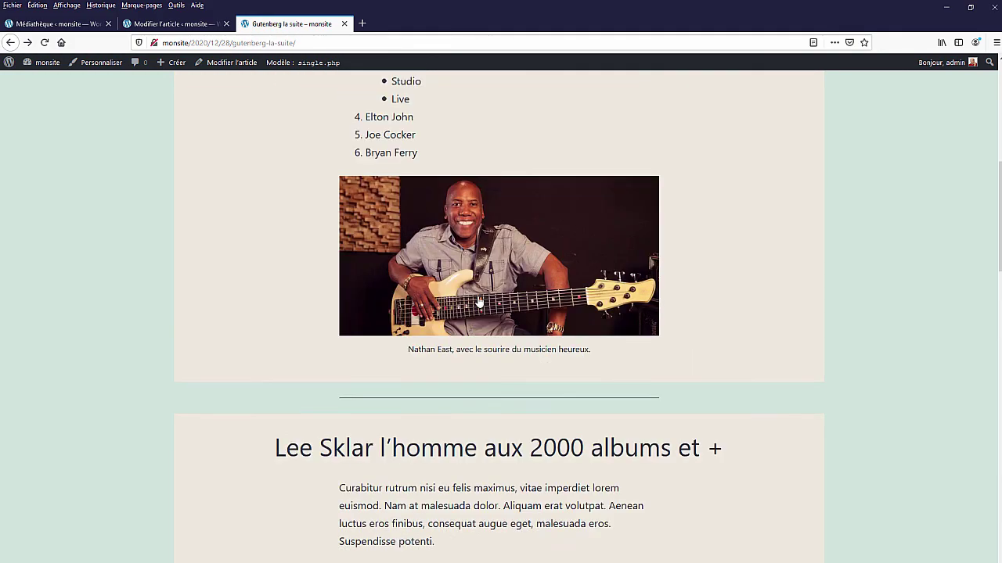
scroll(501, 265, up, 1)
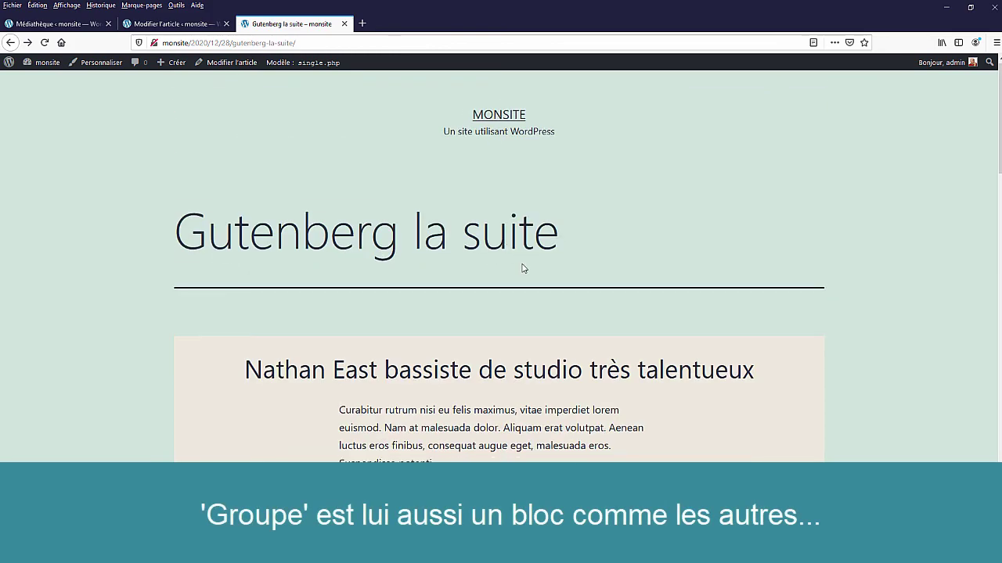
scroll(540, 278, down, 9)
scroll(587, 290, down, 8)
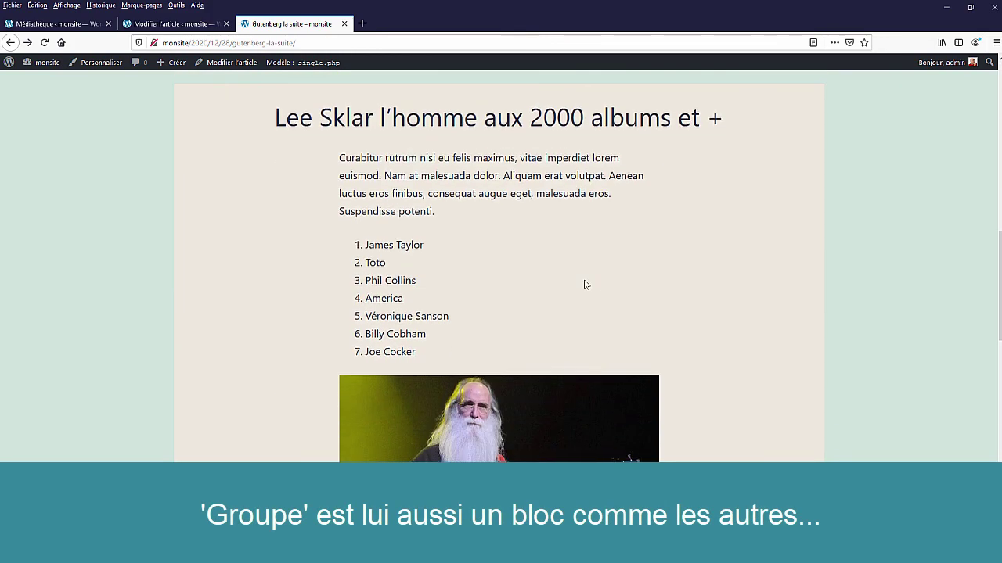
scroll(575, 281, down, 2)
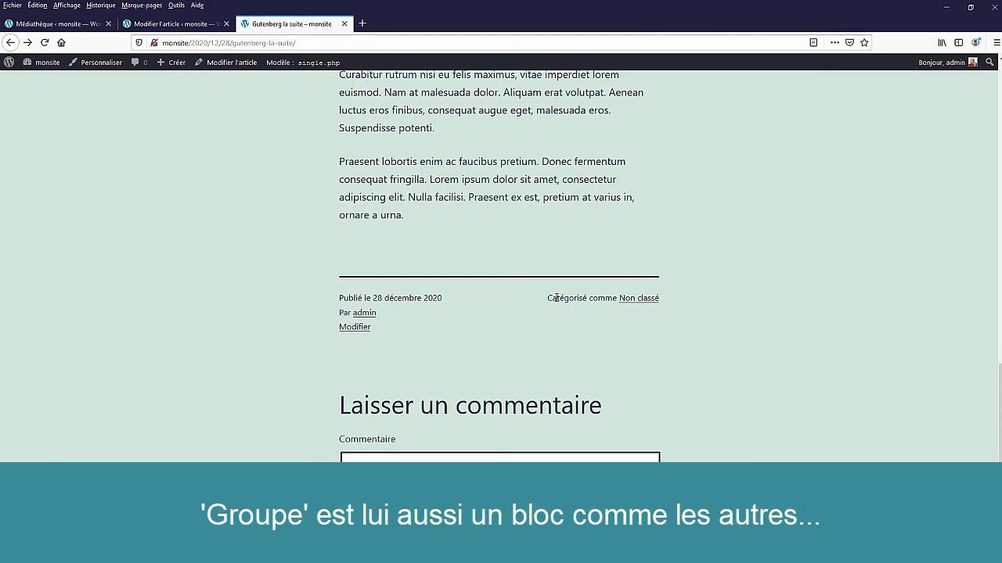
scroll(546, 304, up, 9)
scroll(524, 290, up, 12)
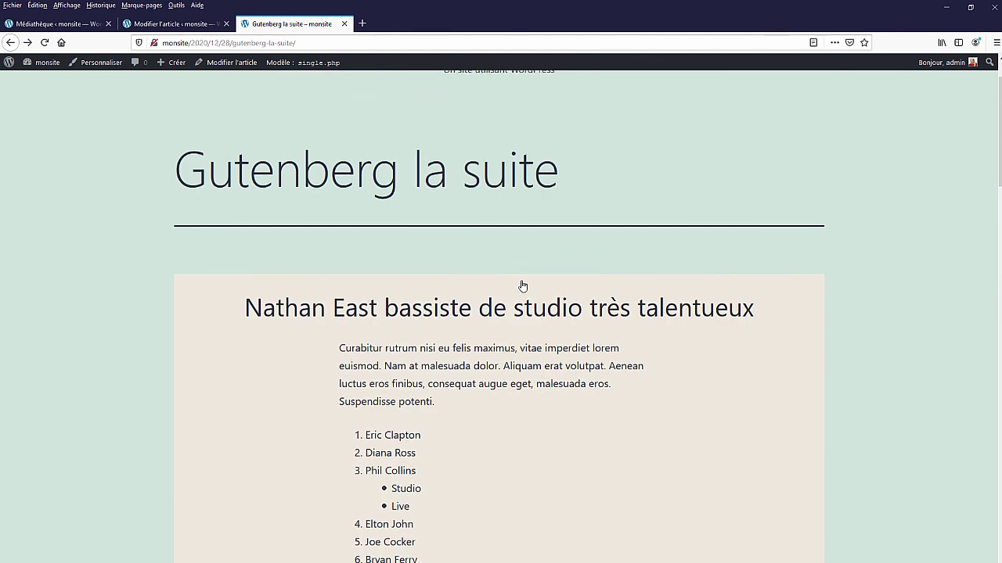